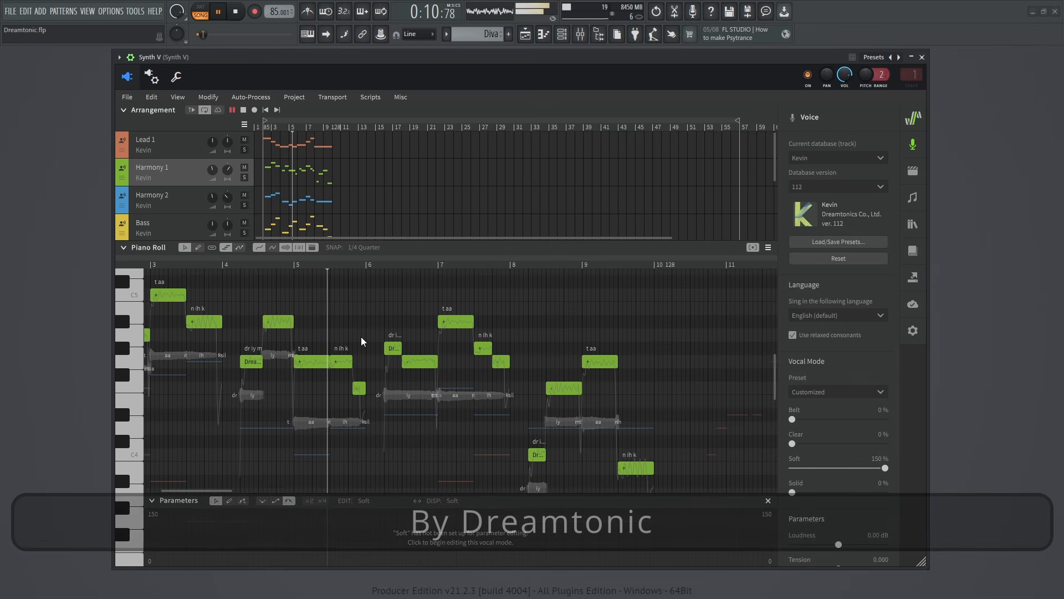
- Show the Harmony 2 track's notes in the piano roll, followed by those of the Bass track
left_click(183, 202)
scroll(288, 320, "down", 3)
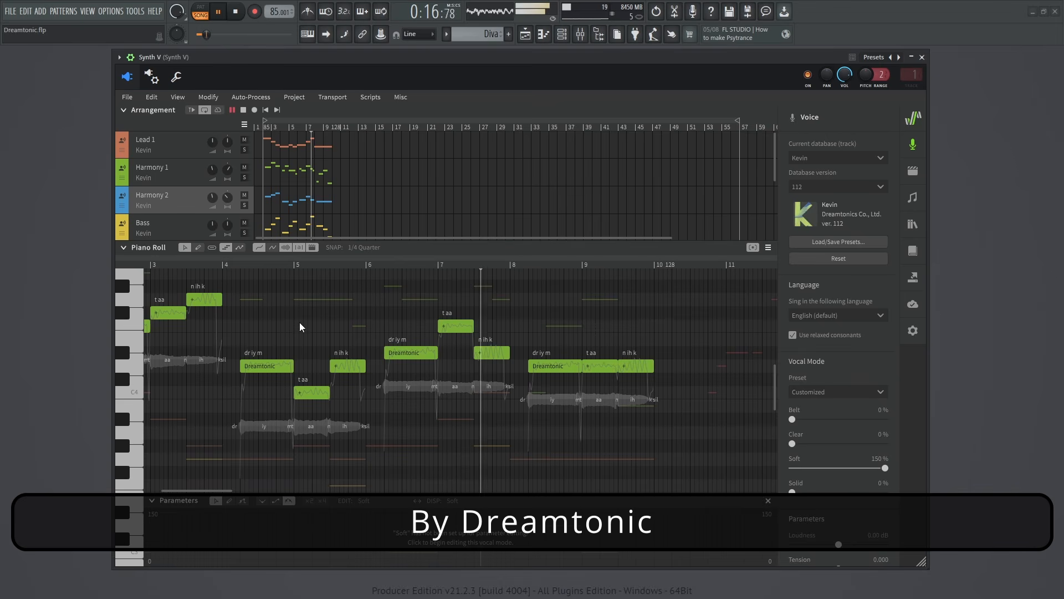
left_click(192, 234)
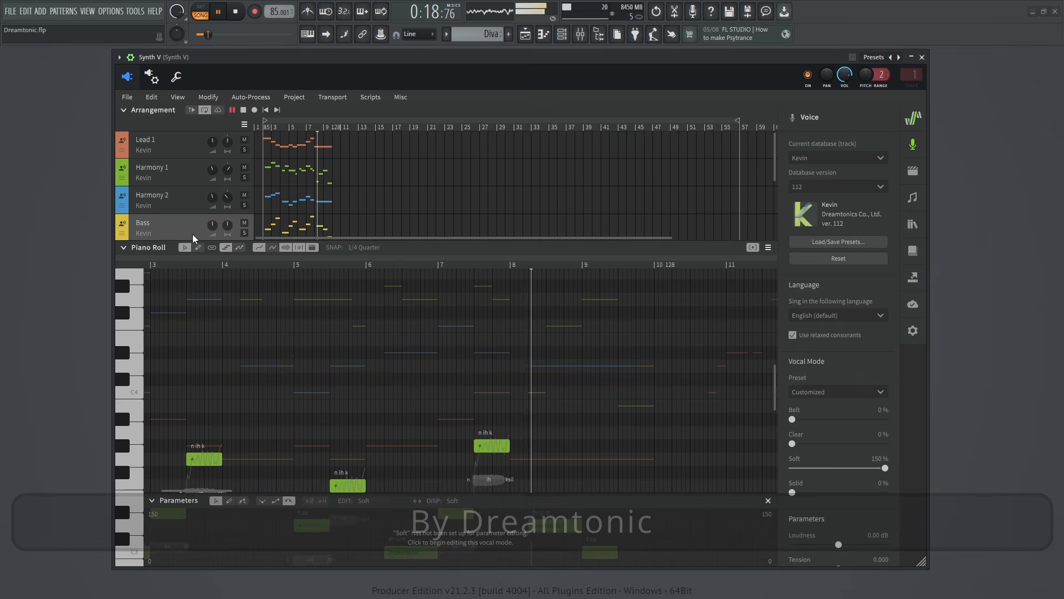
scroll(431, 341, "down", 2)
scroll(431, 341, "down", 2)
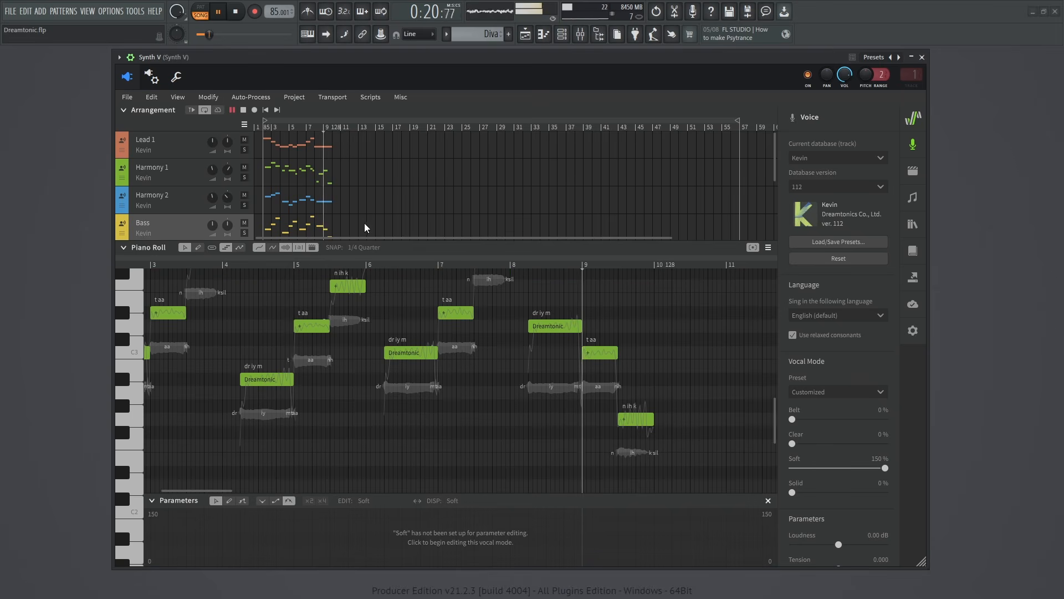
- Display the Lead 2 track in the piano roll and follow its lyrics from bar 11 onward during playback
scroll(361, 206, "down", 3)
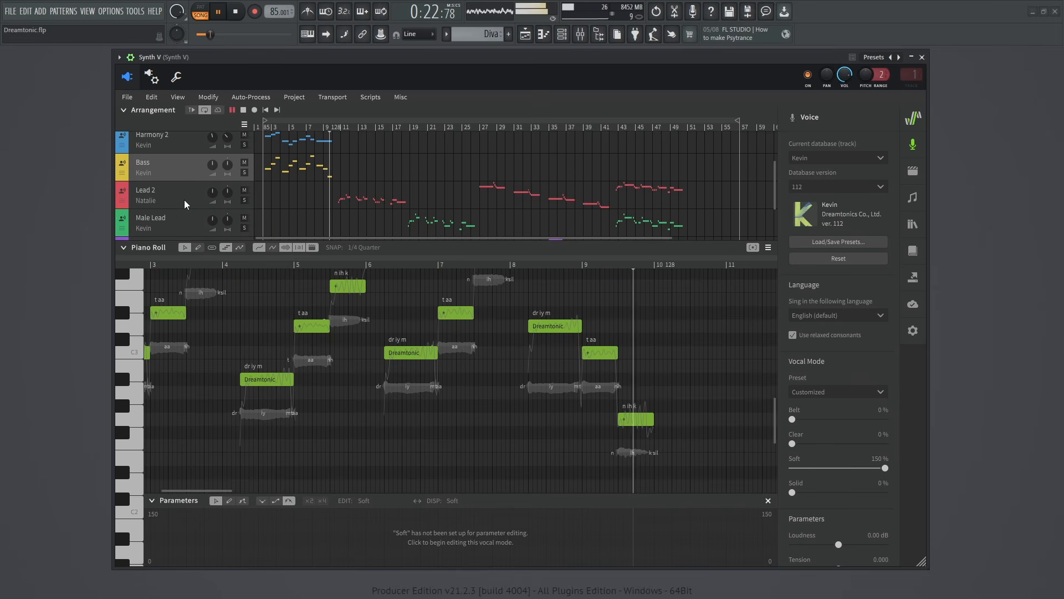
left_click(184, 200)
scroll(410, 397, "up", 7)
scroll(420, 400, "up", 1)
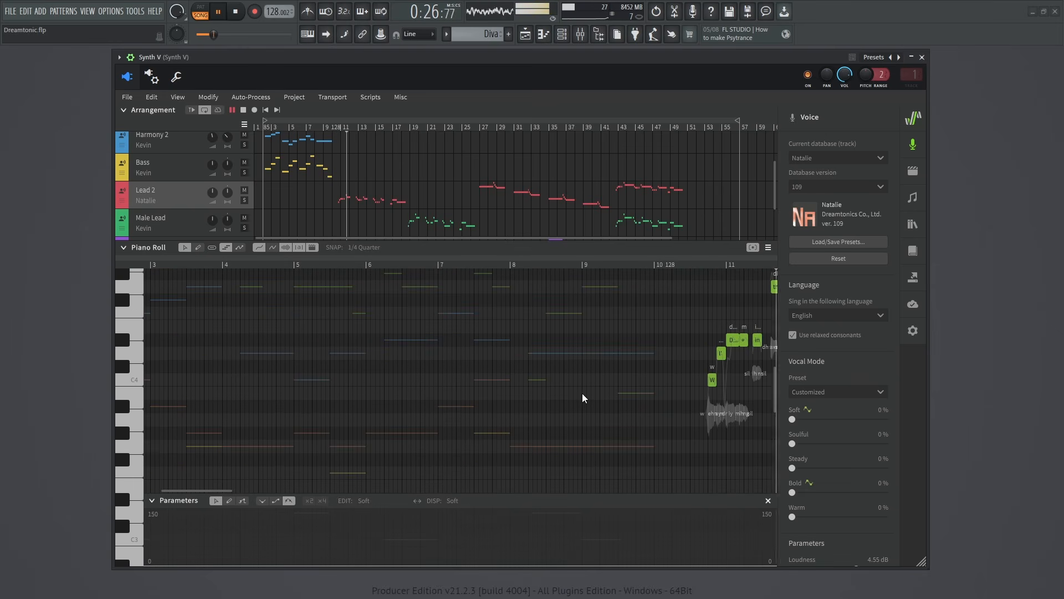
scroll(291, 381, "up", 1)
scroll(290, 381, "up", 1)
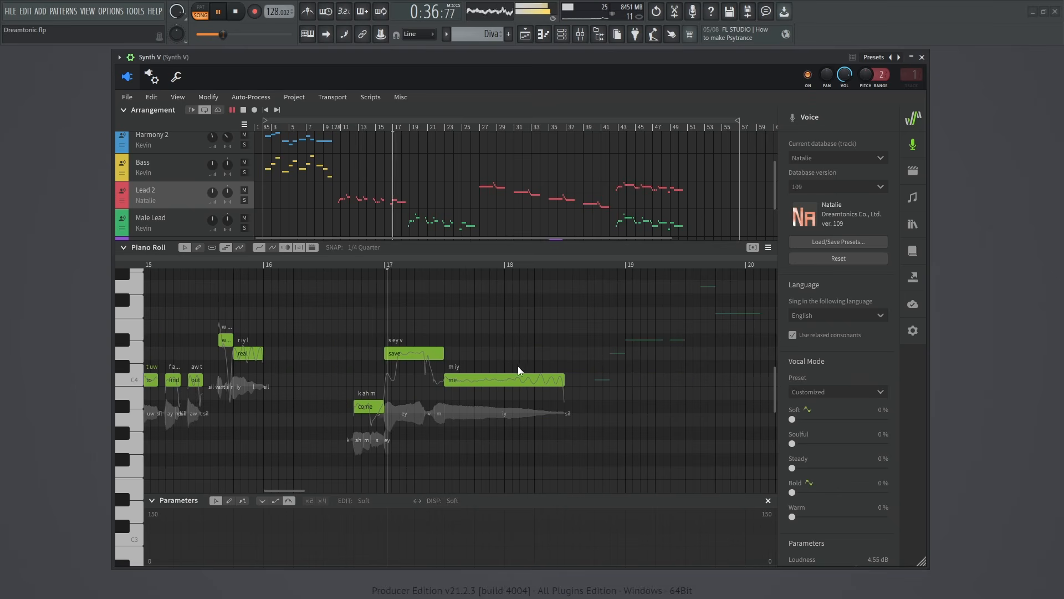
- View the Male Lead part during playback, then bring up Lead 2's long "oo" and "oh" notes from bar 28
left_click(188, 227)
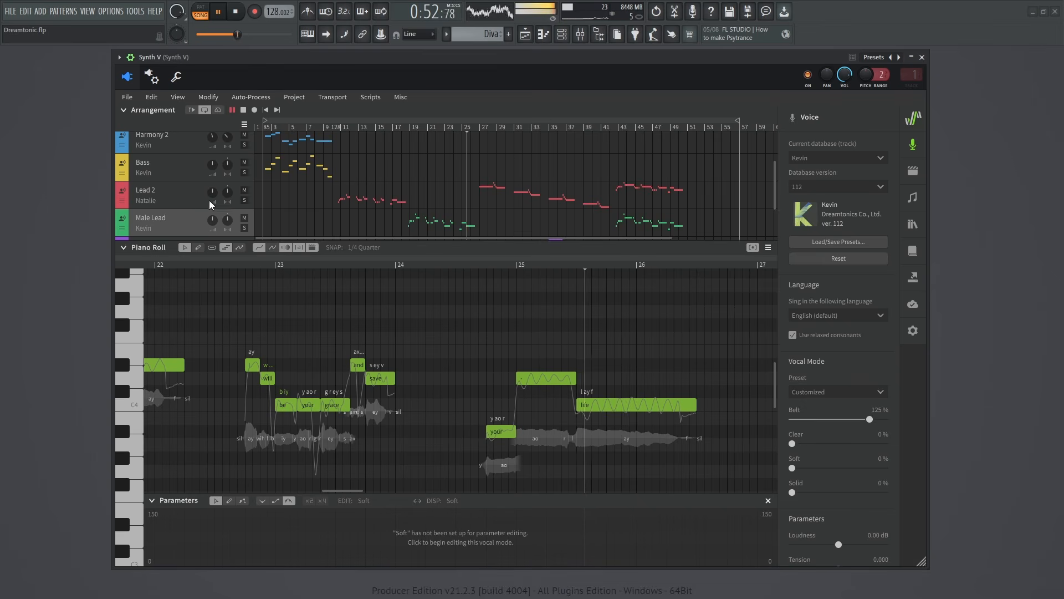
left_click(185, 204)
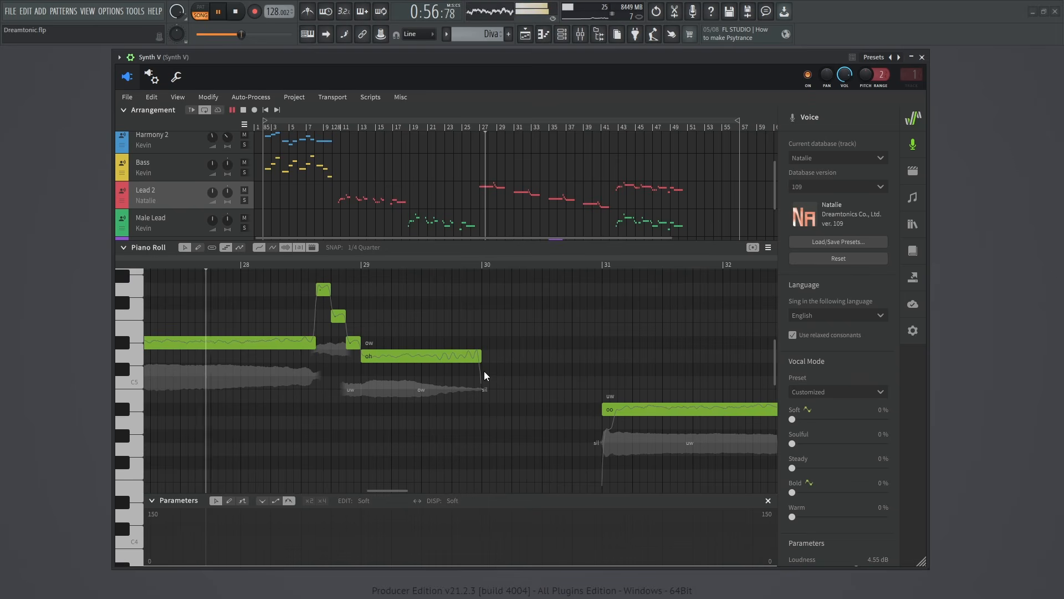
scroll(484, 371, "up", 1)
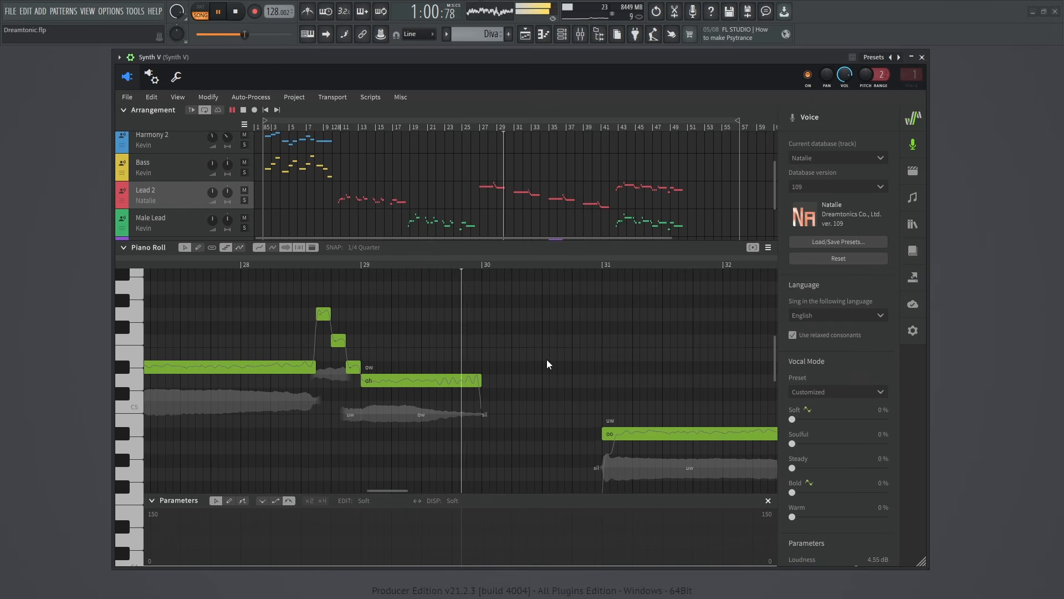
scroll(547, 364, "down", 1)
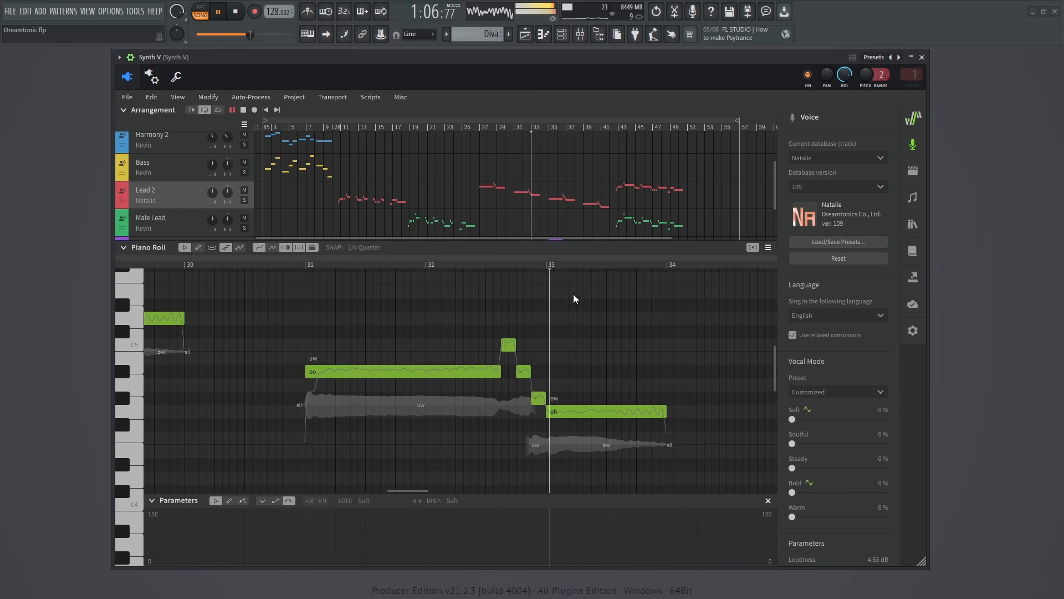
- Show the Harmony Ooooo track in the piano roll and examine its sustained notes up to bar 42
scroll(510, 185, "down", 2)
left_click(183, 208)
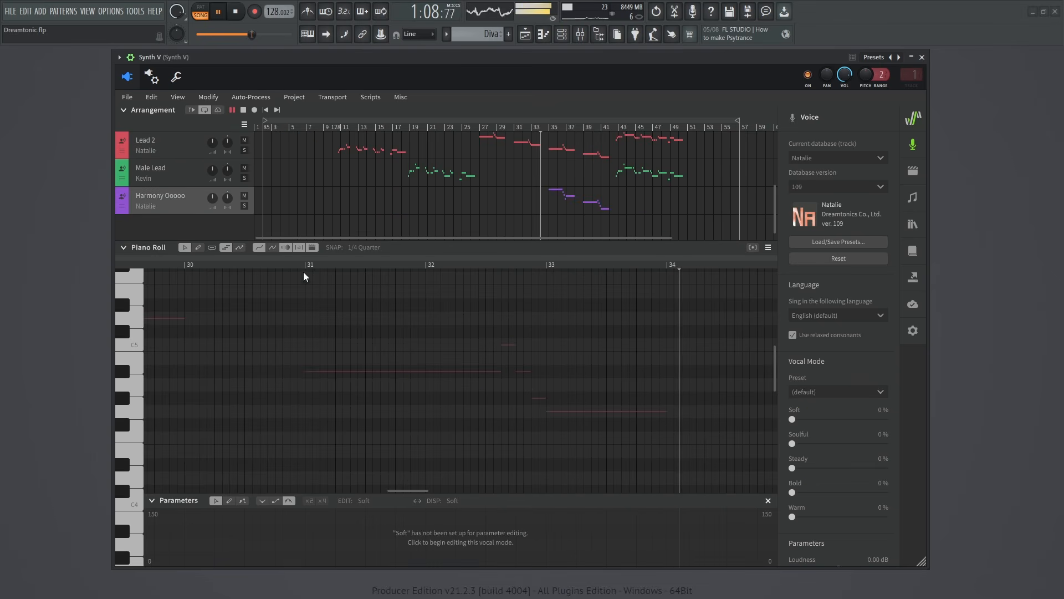
scroll(570, 376, "down", 3)
scroll(438, 361, "up", 4)
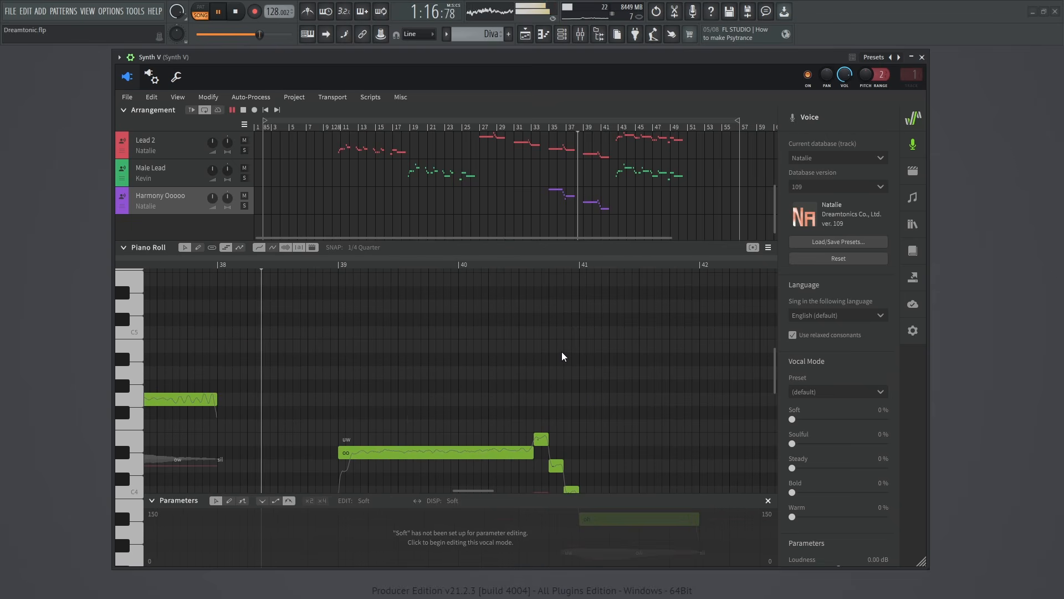
scroll(562, 351, "down", 2)
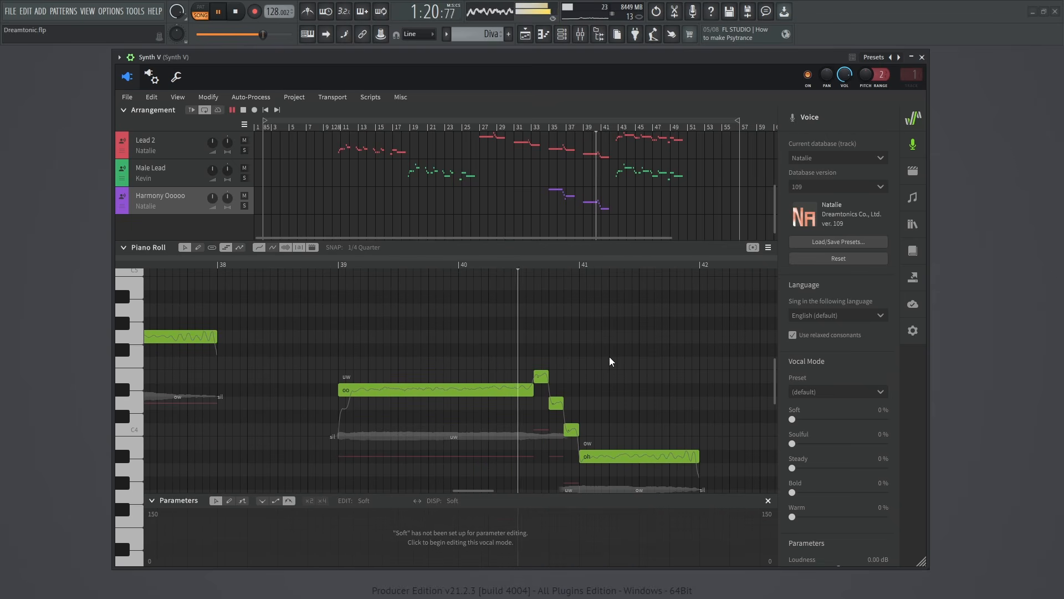
- Return to the Lead 2 track and examine its sung phrases from bar 42 to bar 49
left_click(188, 151)
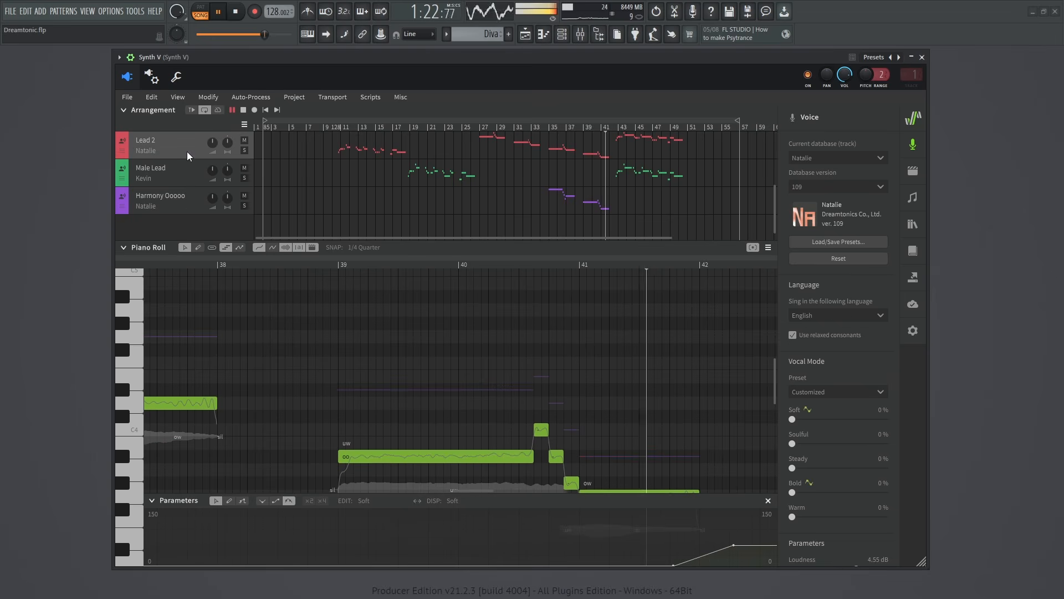
scroll(582, 352, "right", 4)
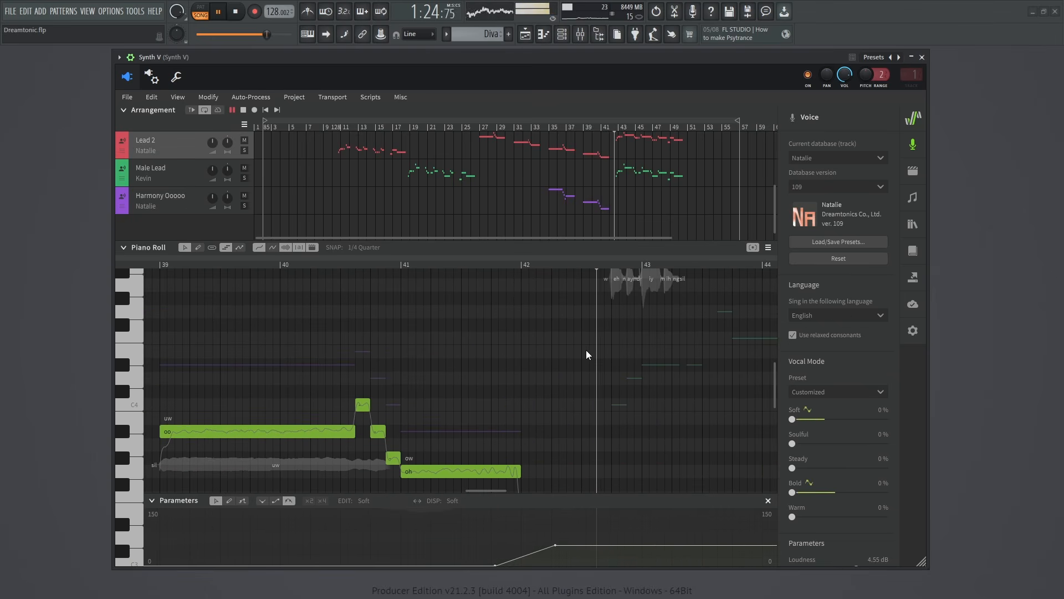
scroll(620, 358, "up", 3)
scroll(518, 338, "up", 1)
scroll(517, 338, "right", 10)
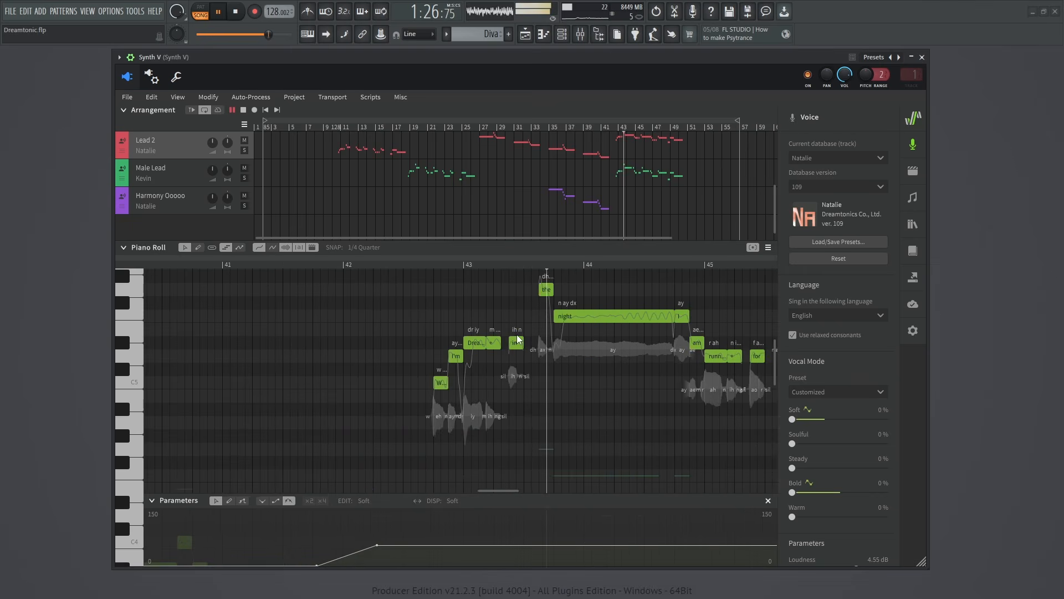
scroll(521, 334, "down", 4)
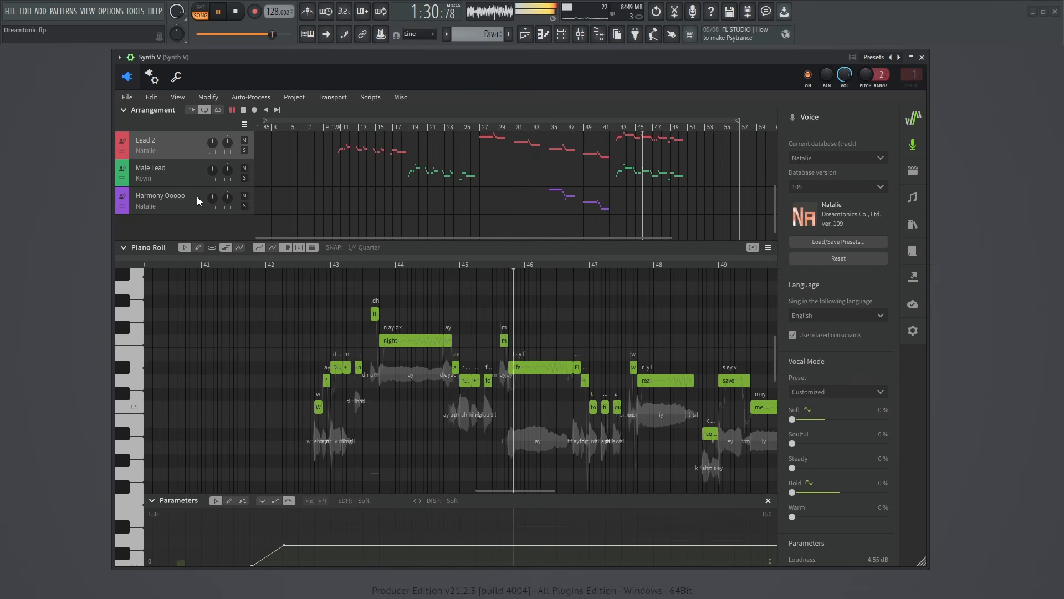
- Display the Male Lead track and examine its phrases from bar 43 to bar 50
left_click(178, 173)
scroll(495, 355, "down", 3)
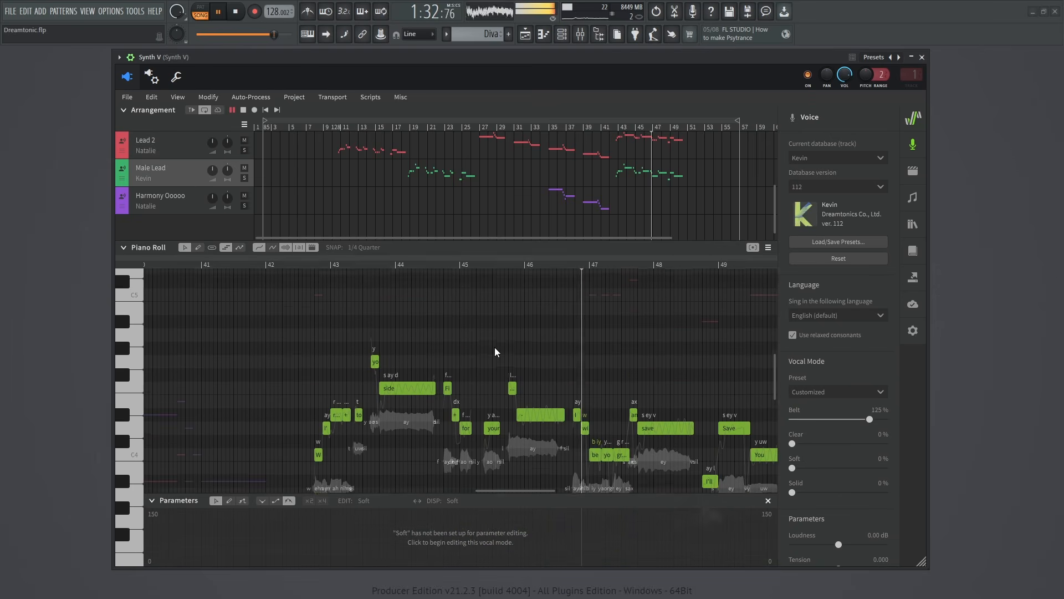
scroll(548, 318, "right", 5)
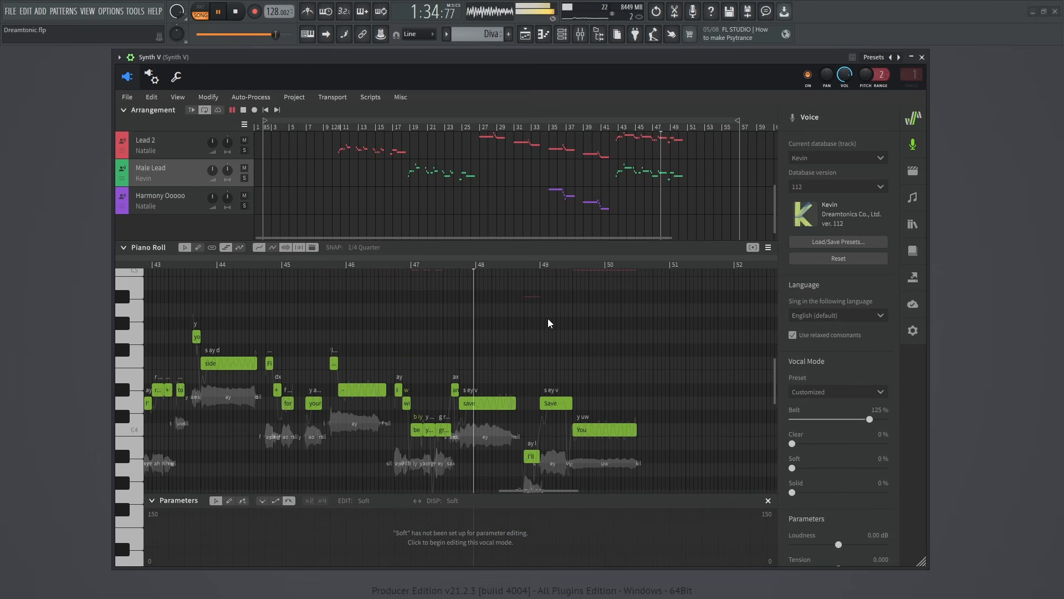
scroll(549, 320, "down", 1)
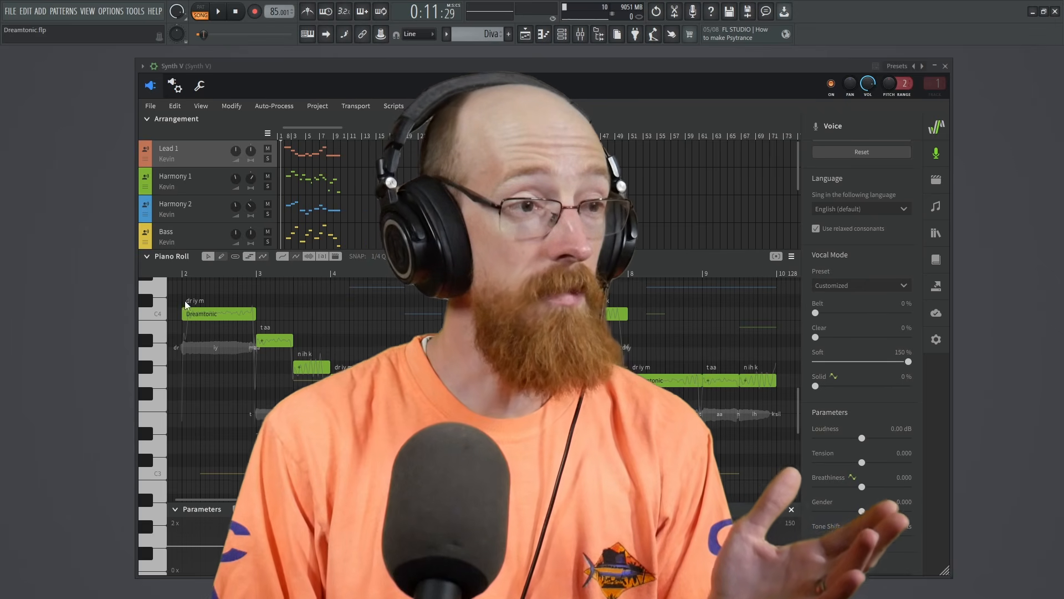
- Select Lead 1's first "Dreamtonic" note, play the section, and return the playhead to just before bar 2
left_click(187, 312)
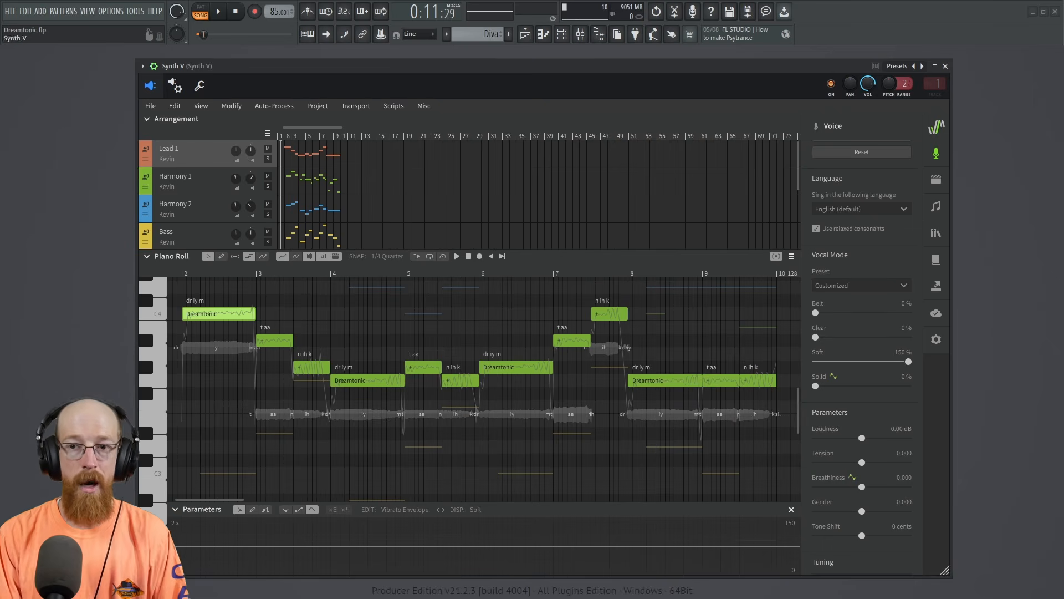
key("space")
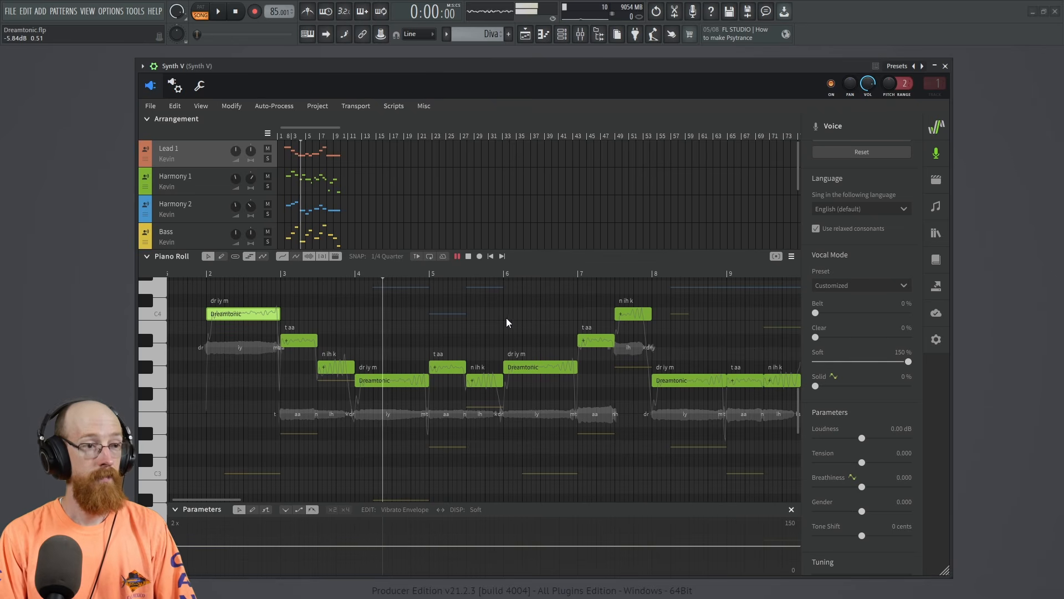
left_click(191, 274)
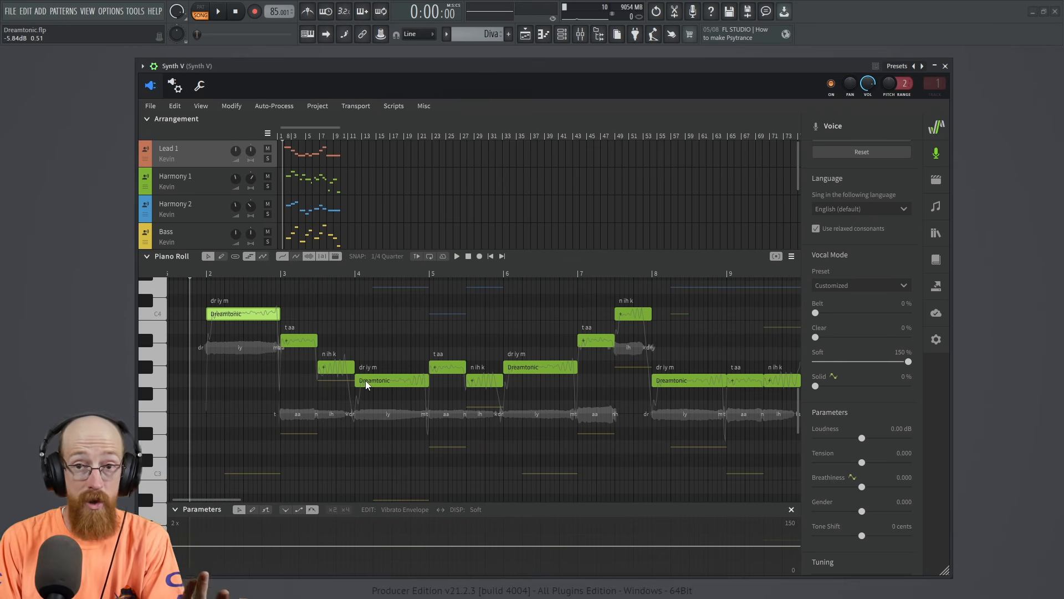
- Pick out the Lead 1 notes one by one, from the first "Dreamtonic" note to the note at bar 5
left_click(342, 370)
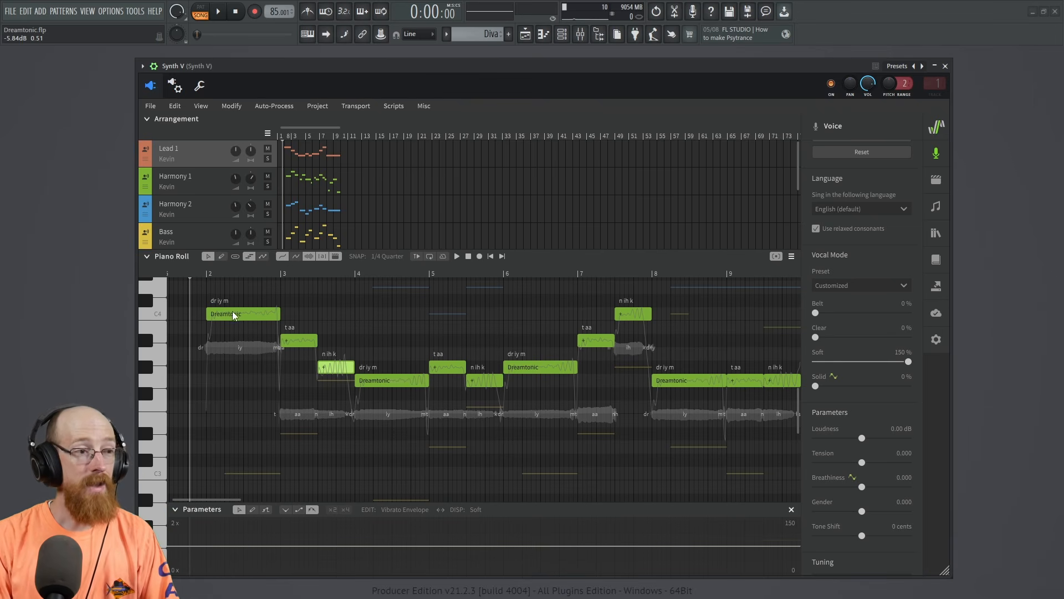
left_click(249, 318)
left_click(300, 340)
left_click(336, 368)
left_click(400, 382)
left_click(443, 366)
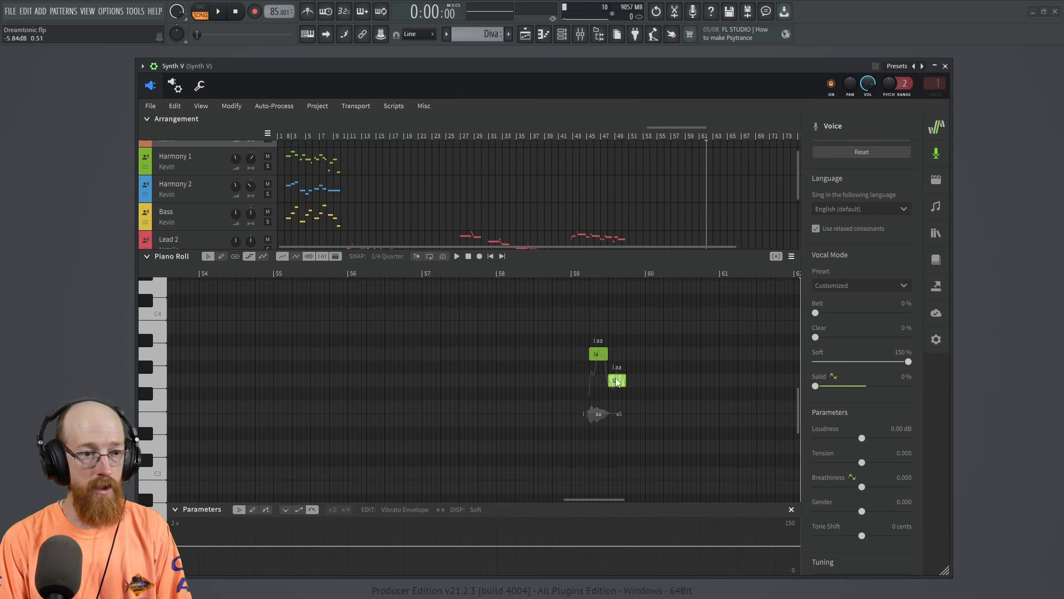
- Add a third short "la" note in bar 59 at the first one's pitch and place the playhead before the group
left_click(628, 354)
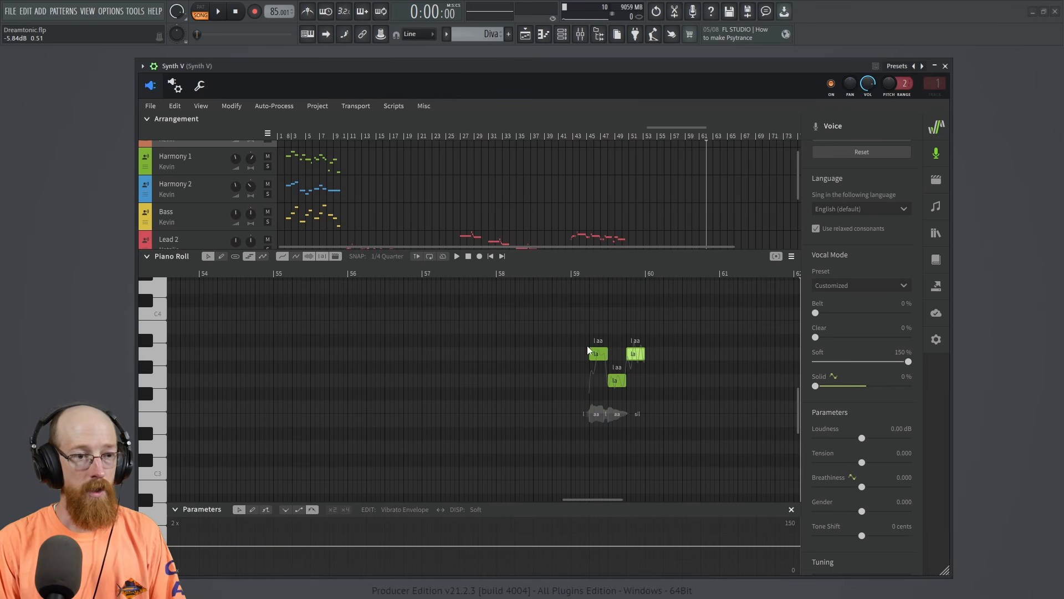
left_click(580, 272)
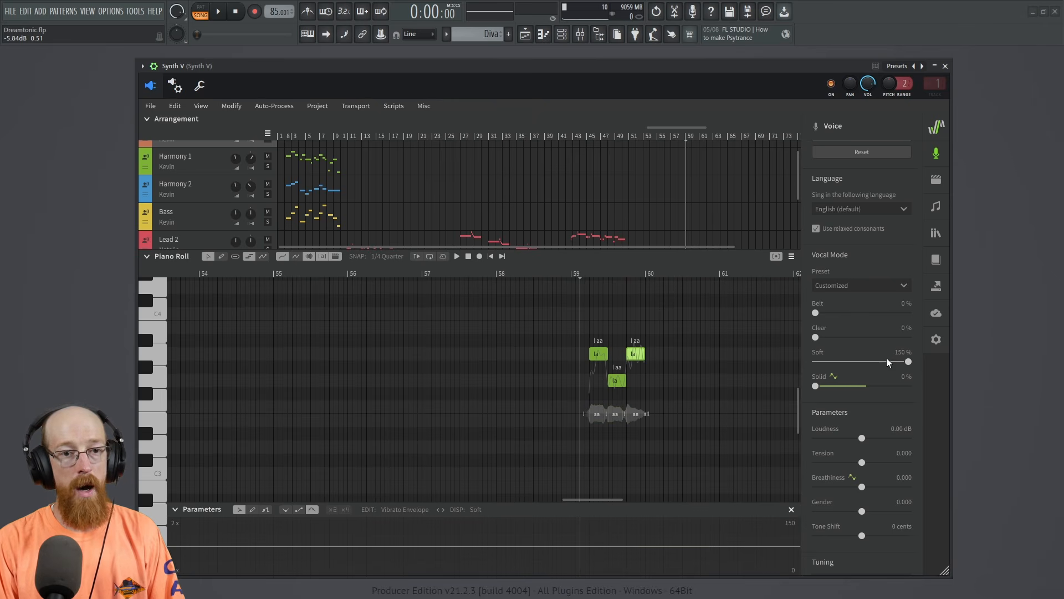
- Open the settings and review the Audio and Editor options, including the note default lyrics
left_click(936, 341)
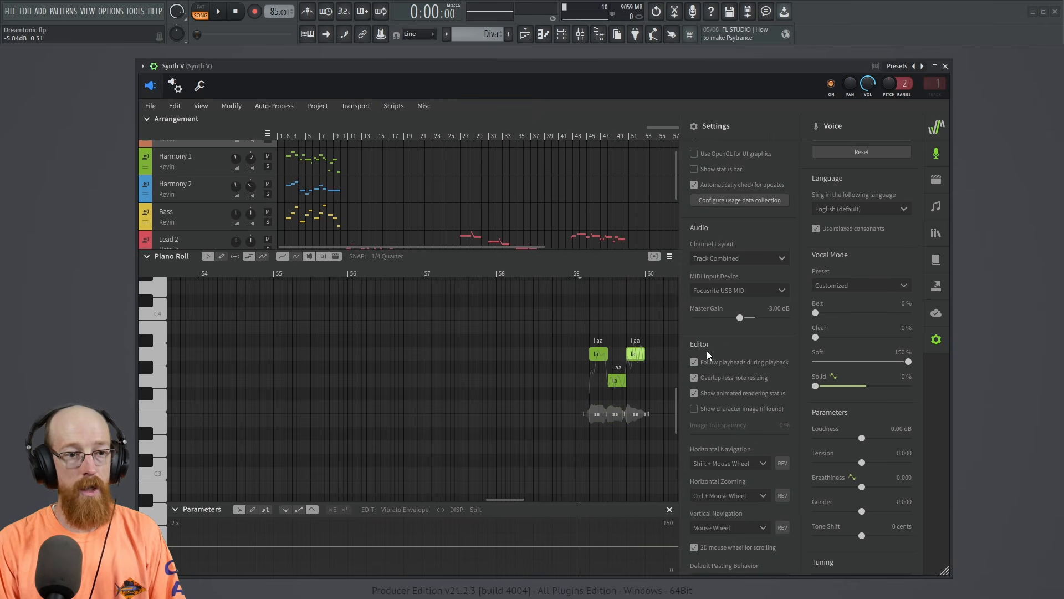
scroll(696, 318, "down", 4)
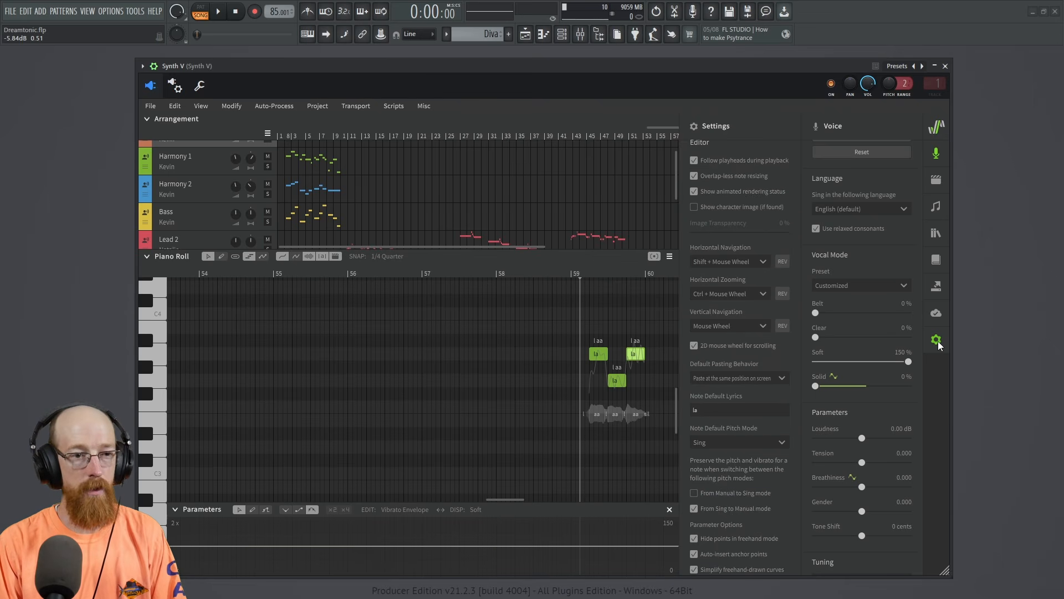
scroll(728, 413, "up", 2)
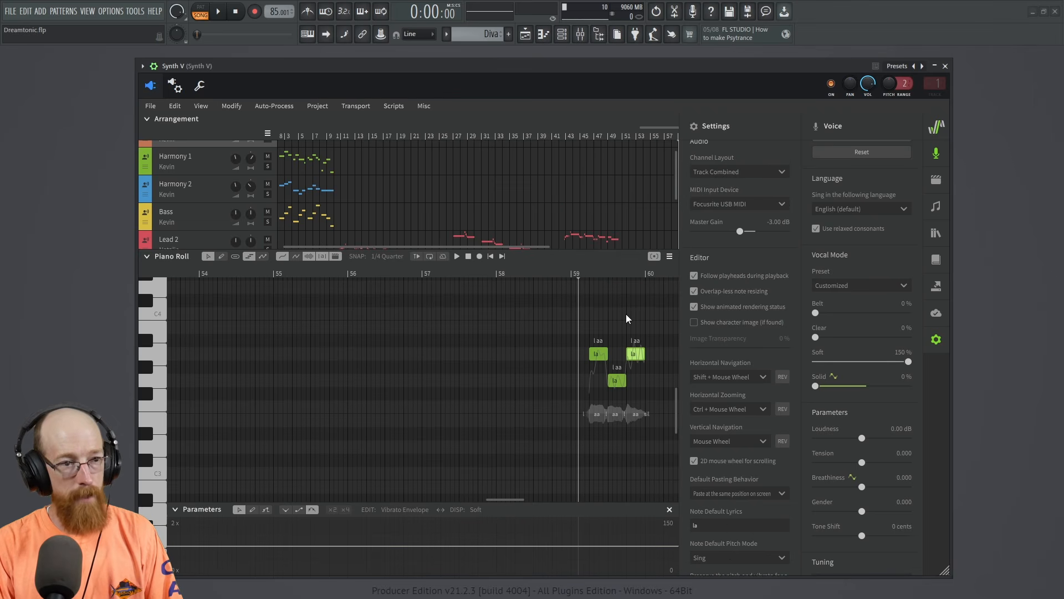
- Play back the three "la" notes in bar 59, then stop playback
key("space")
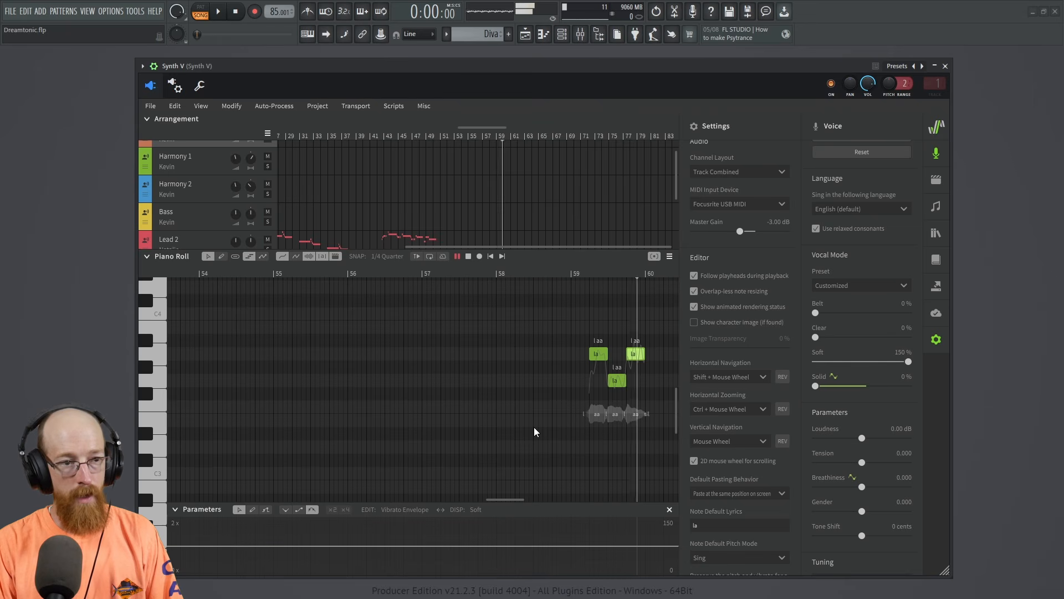
key("space")
left_click_drag(514, 500, 527, 501)
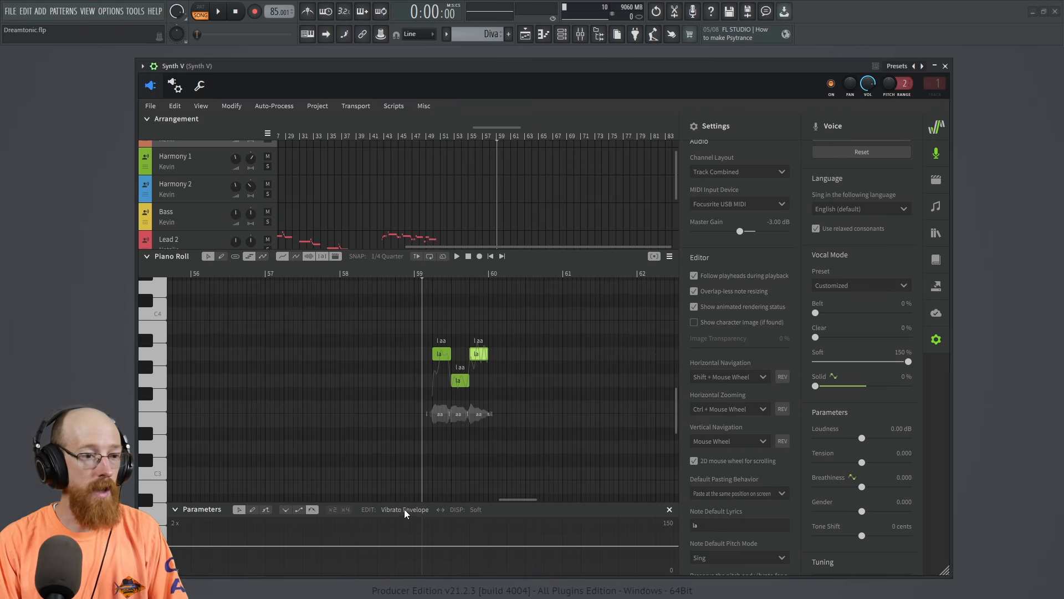
- Choose Vibrato Envelope as the base parameter to edit below the piano roll
left_click(176, 510)
left_click(179, 563)
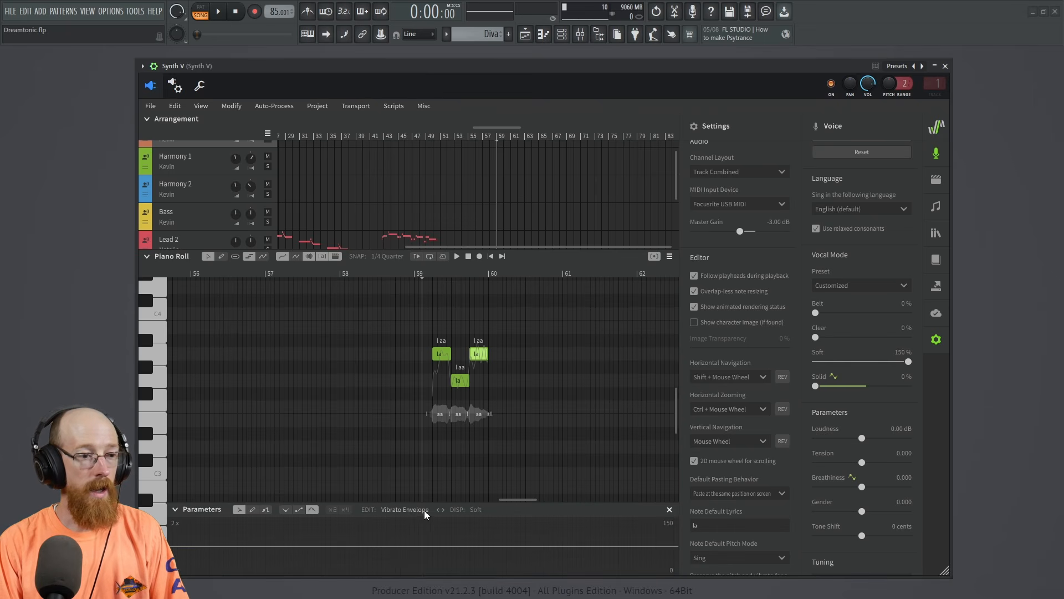
left_click(408, 510)
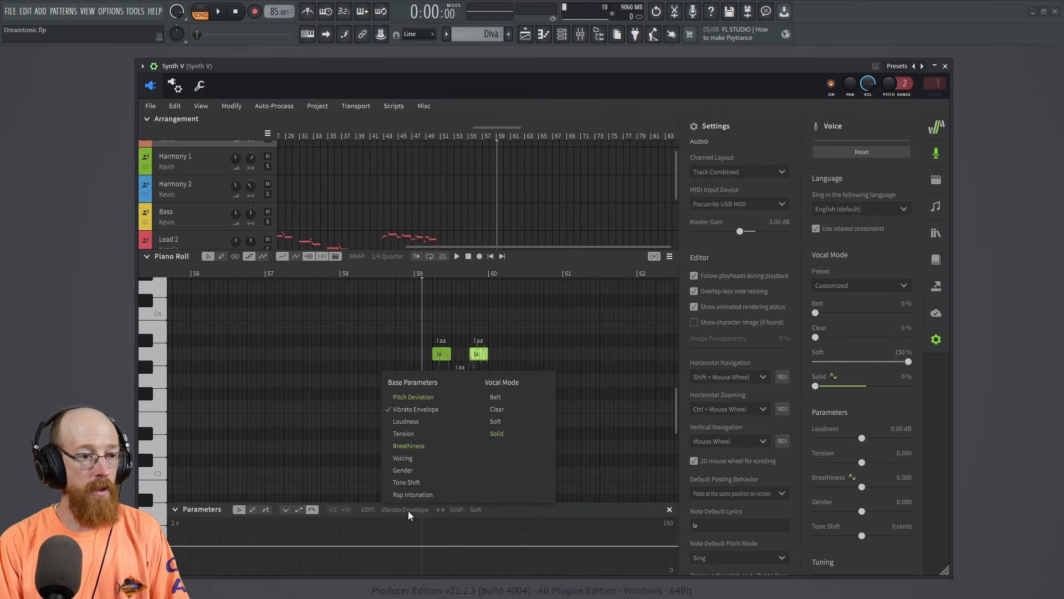
left_click(430, 410)
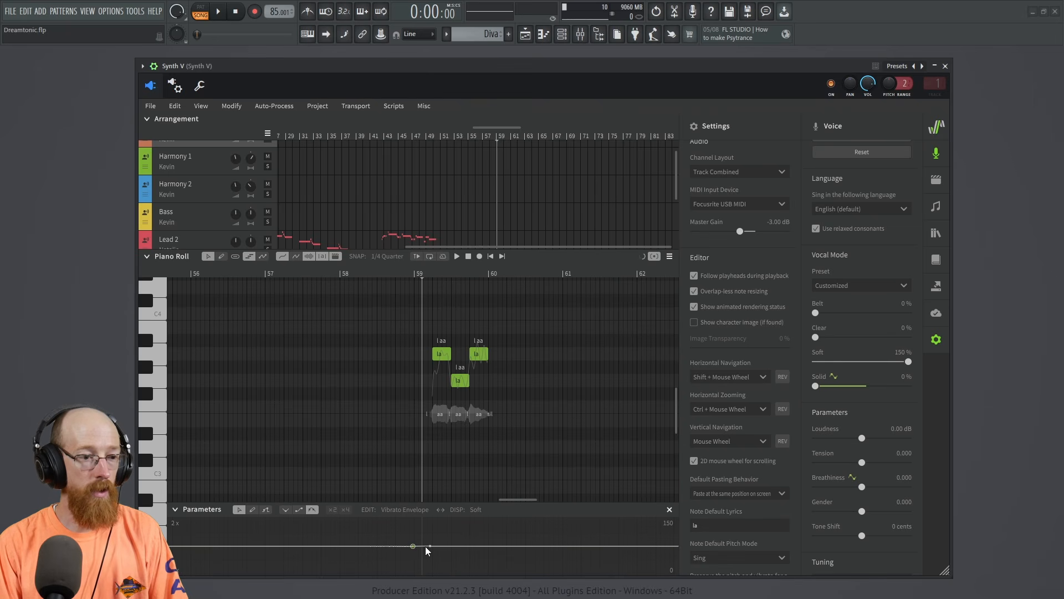
- Pull the Vibrato Envelope curve down to zero over the three "la" notes in bar 59 and play them back
left_click_drag(415, 581, 406, 550)
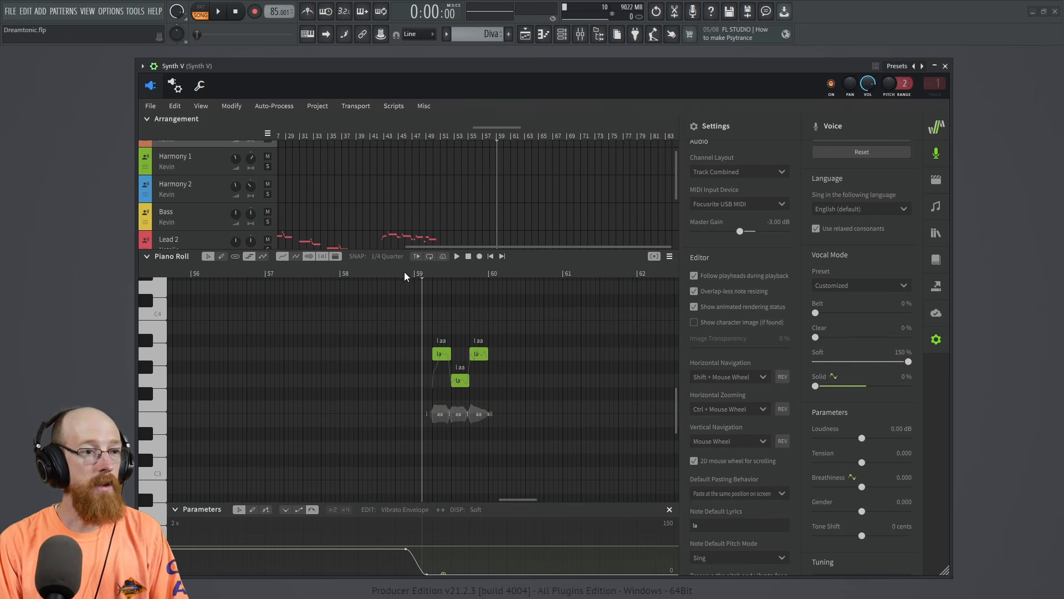
key("space")
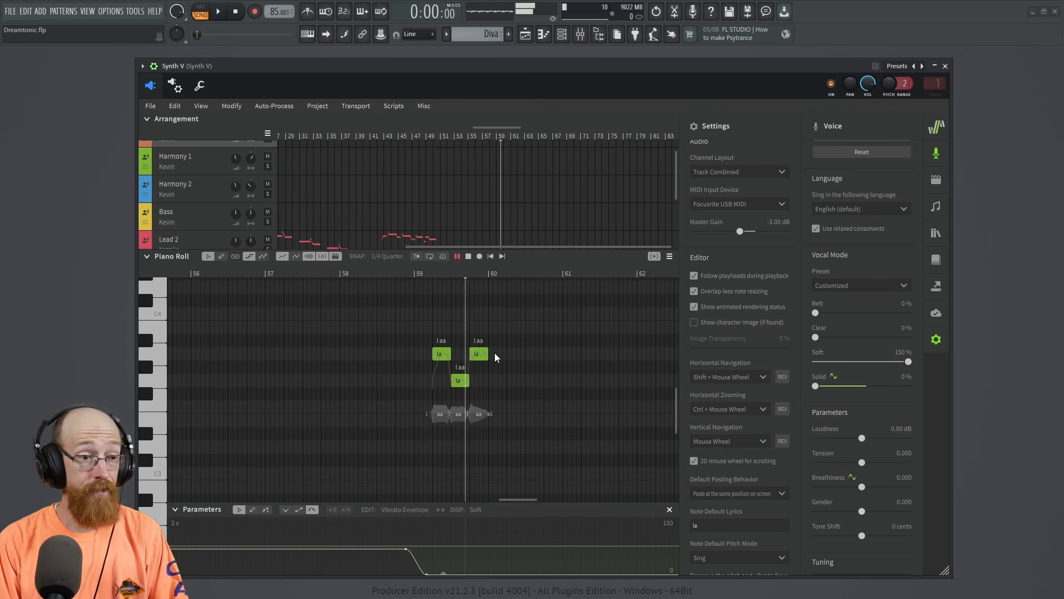
key("space")
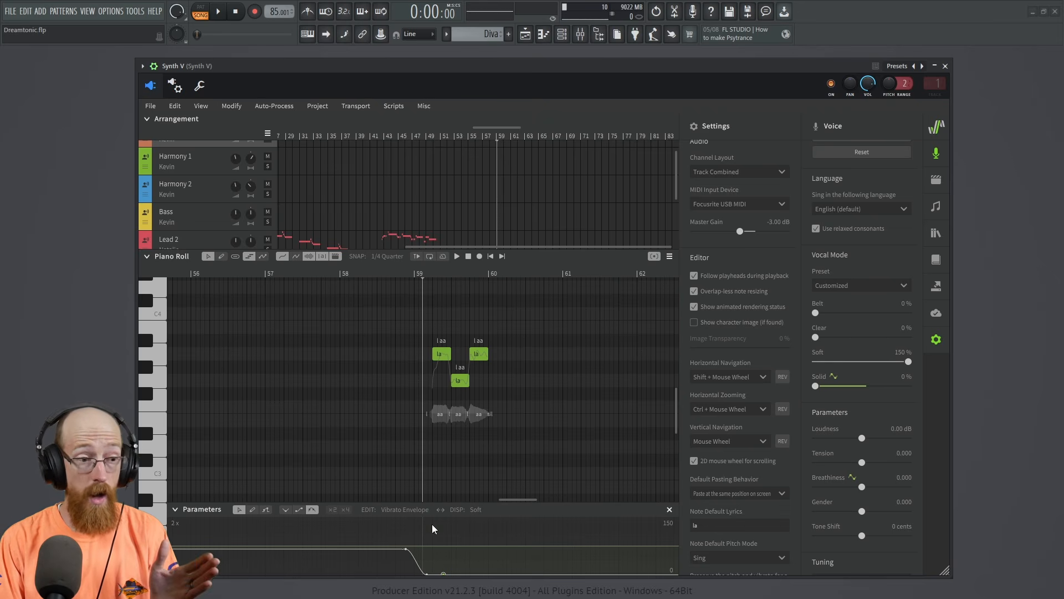
- Look over the list of editable parameters, then set the Belt vocal mode to 150 % and play back the three notes
left_click(419, 511)
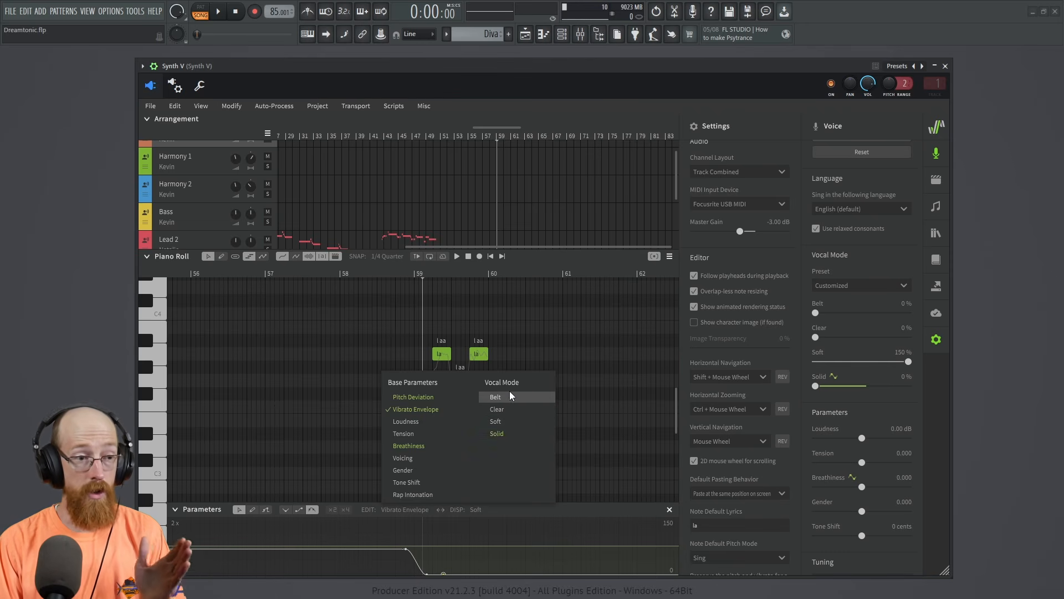
left_click(420, 274)
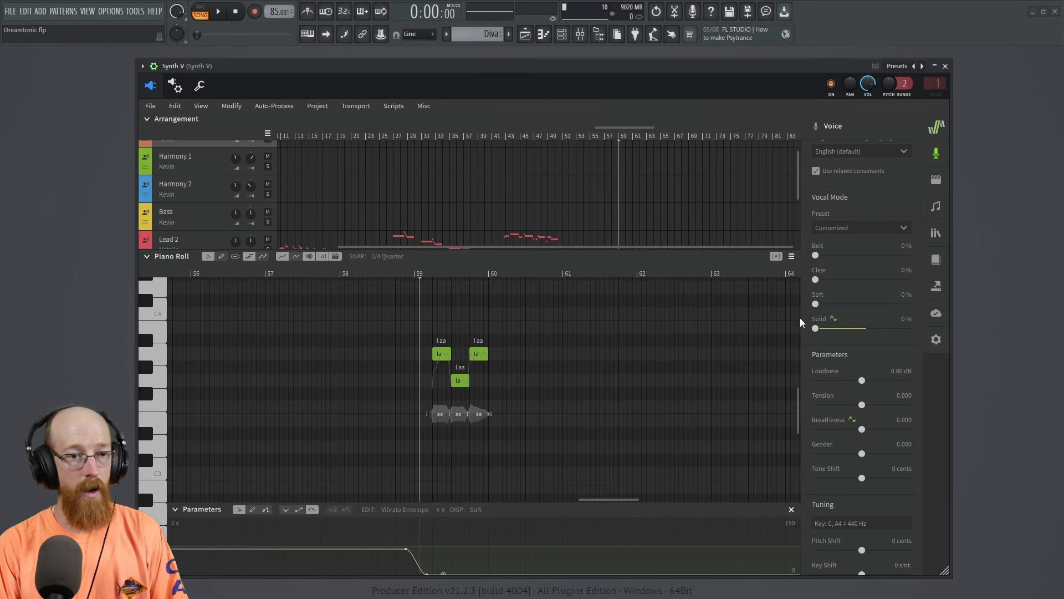
left_click_drag(870, 255, 922, 256)
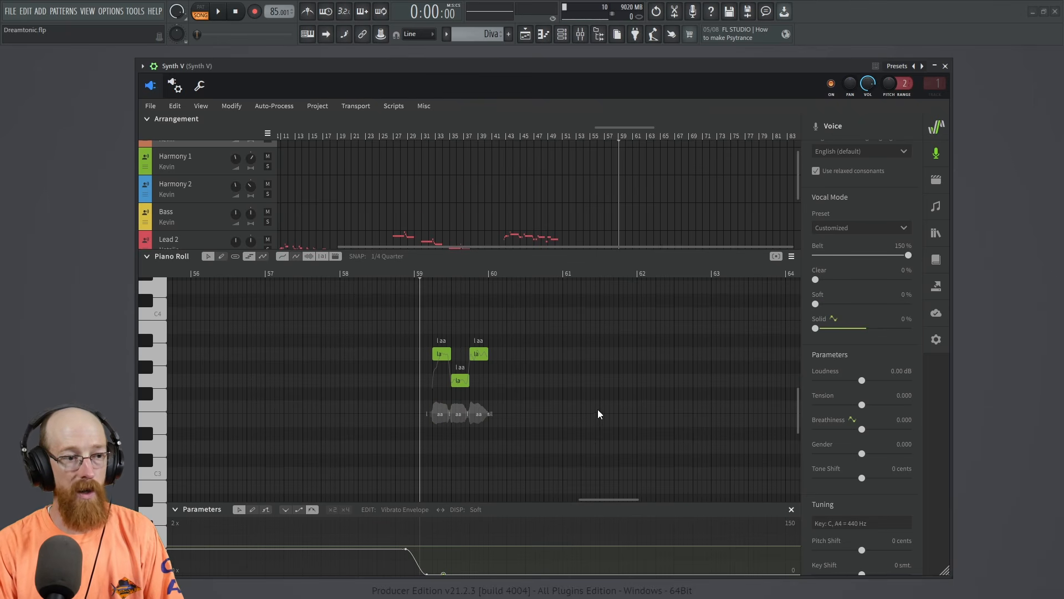
key("space")
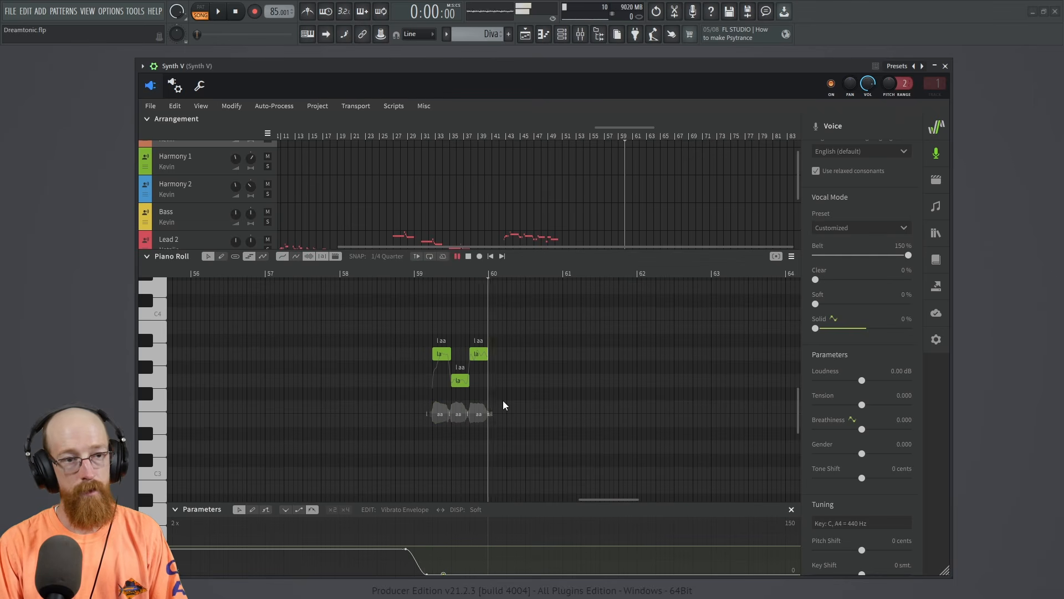
key("space")
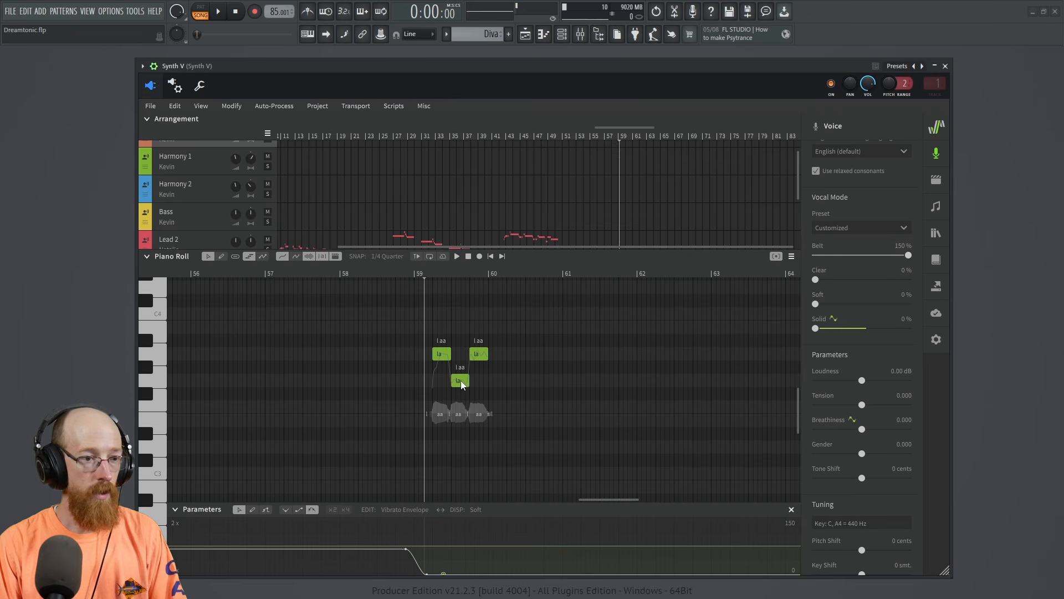
- Raise the middle "la" note to G4 and play the phrase, then lower that note to D#4 and play again
scroll(506, 382, "up", 3)
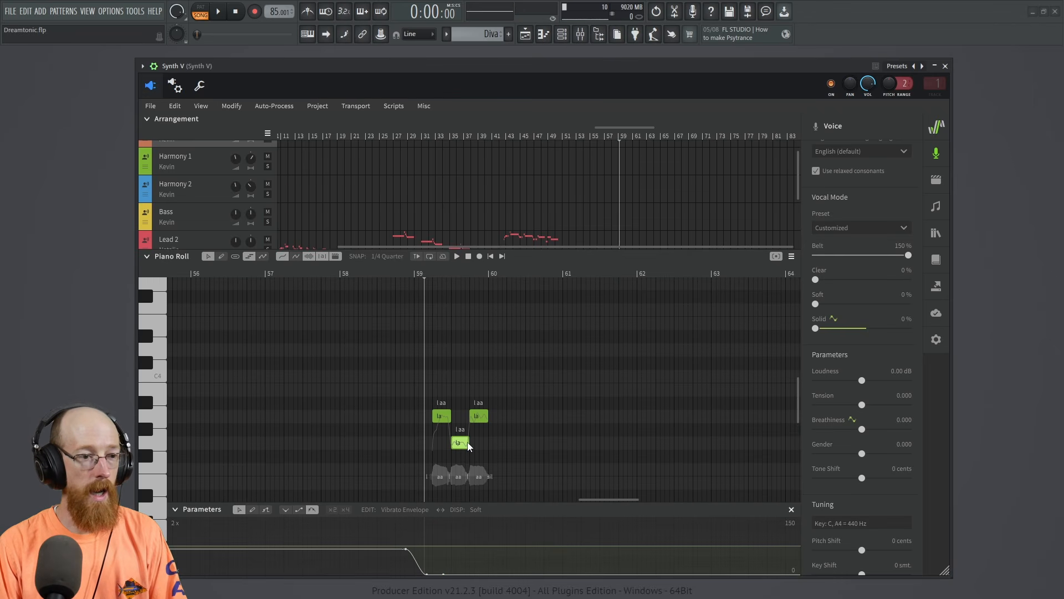
left_click_drag(469, 446, 466, 285)
key("space")
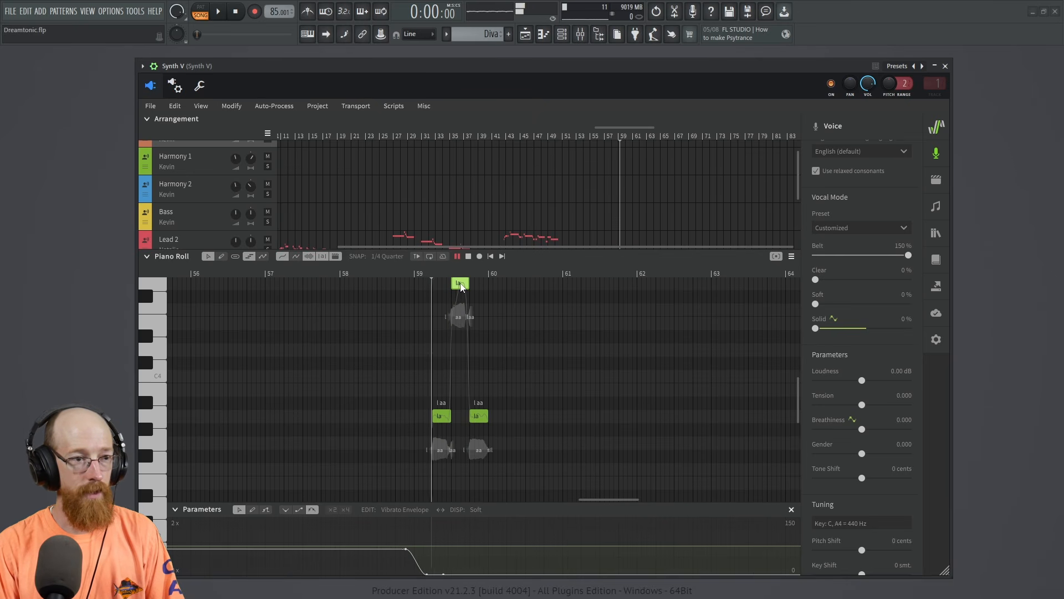
key("space")
left_click_drag(461, 286, 462, 335)
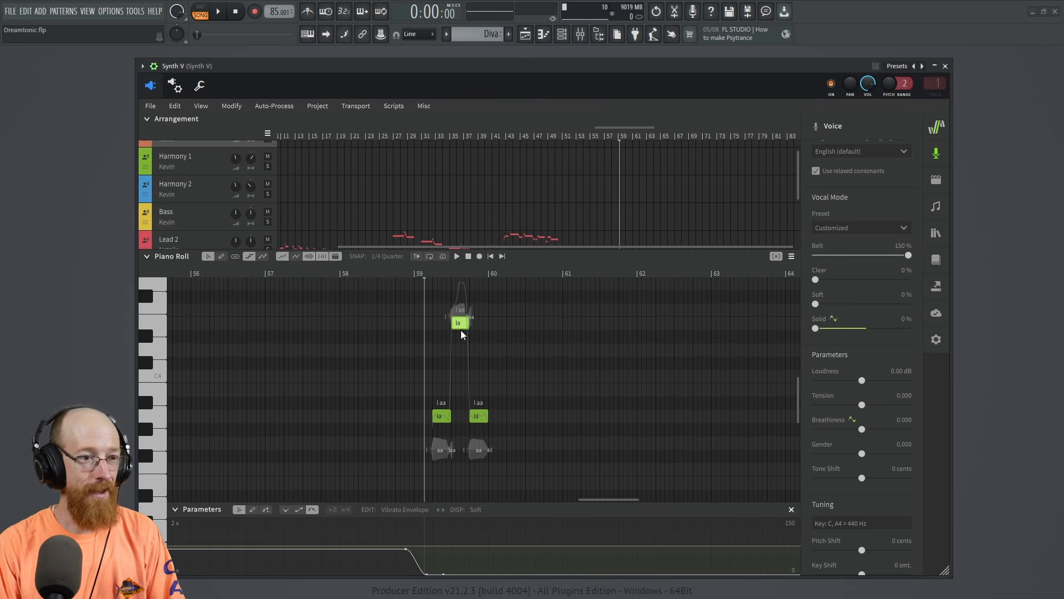
key("space")
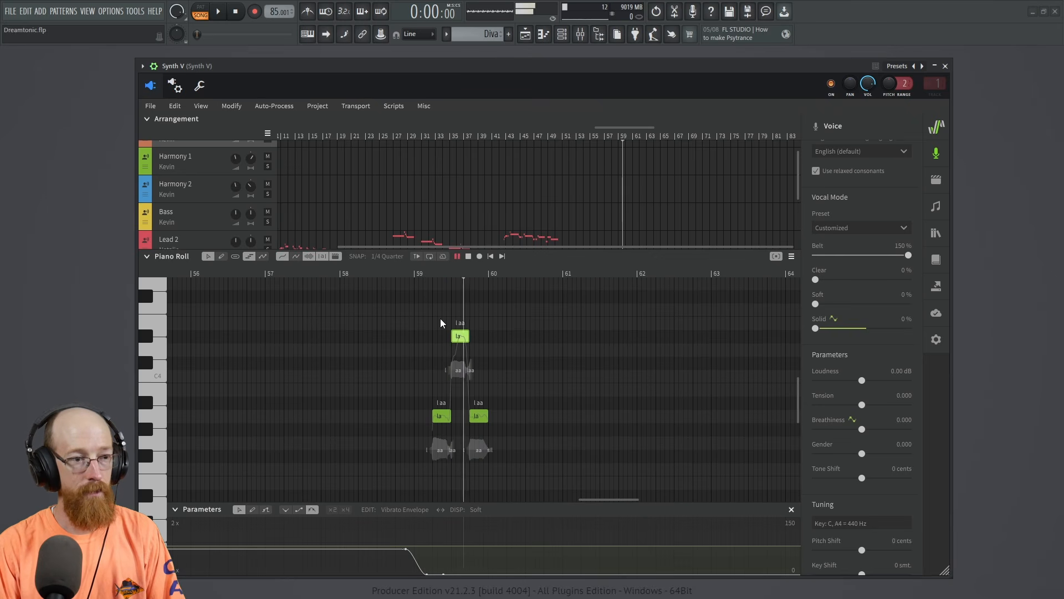
key("space")
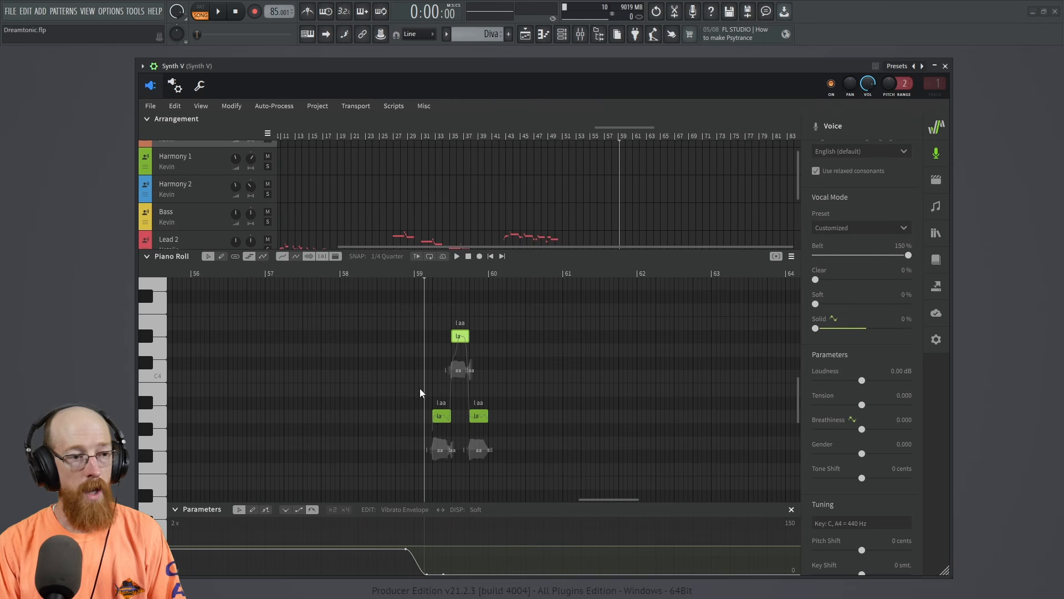
- Change the lyric of the first note in bar 59 to "Sing"
double_click(442, 416)
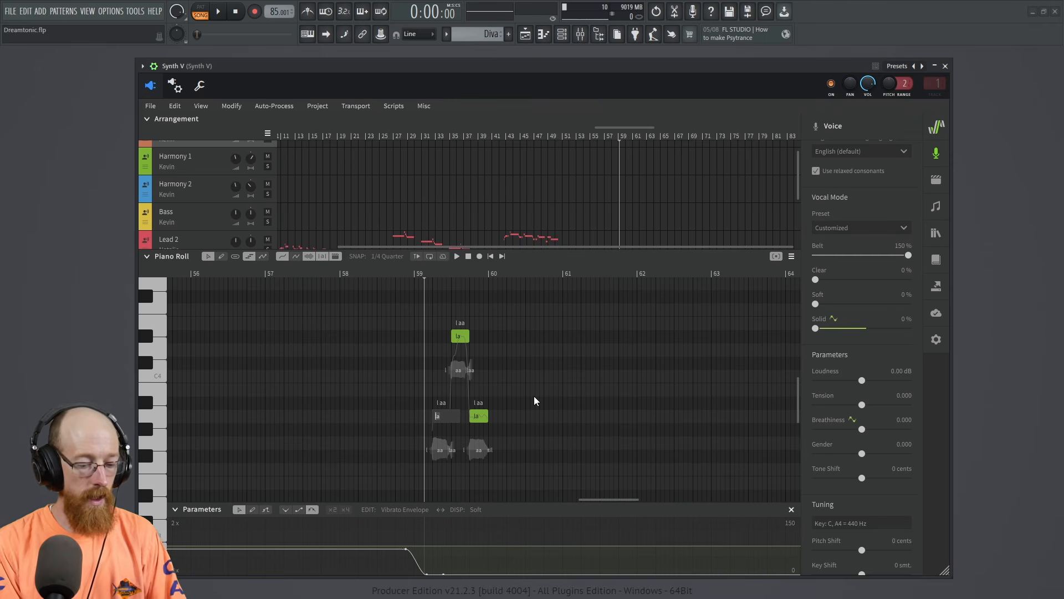
type("Super")
key("BackSpace")
key("BackSpace")
key("BackSpace")
type("ing")
key("Return")
- Set the lyrics of the second and third notes to "-" so they sustain the first note's word
double_click(460, 337)
key("Return")
double_click(478, 418)
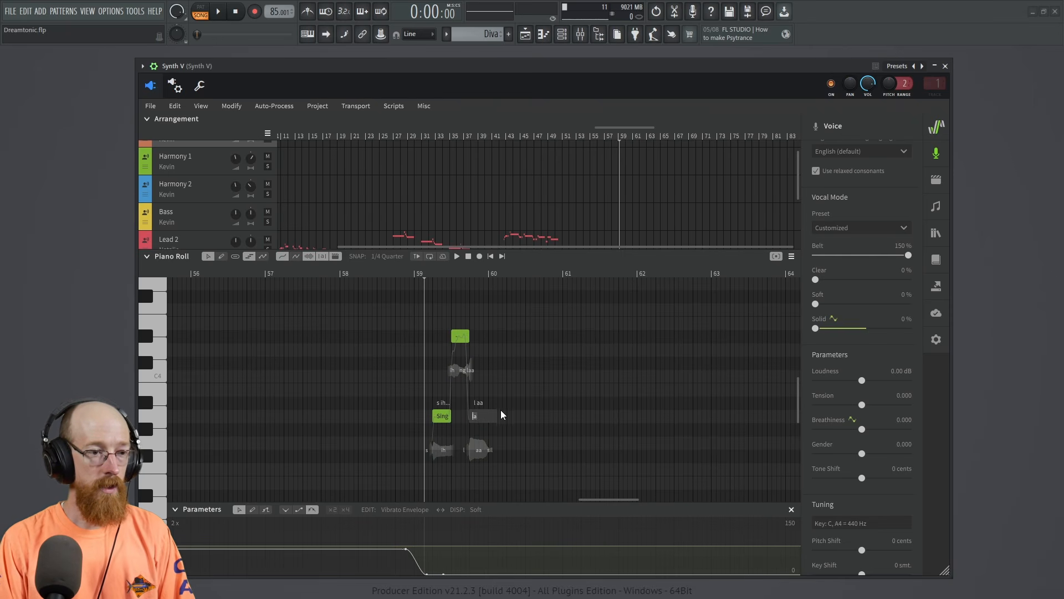
type("-")
key("Return")
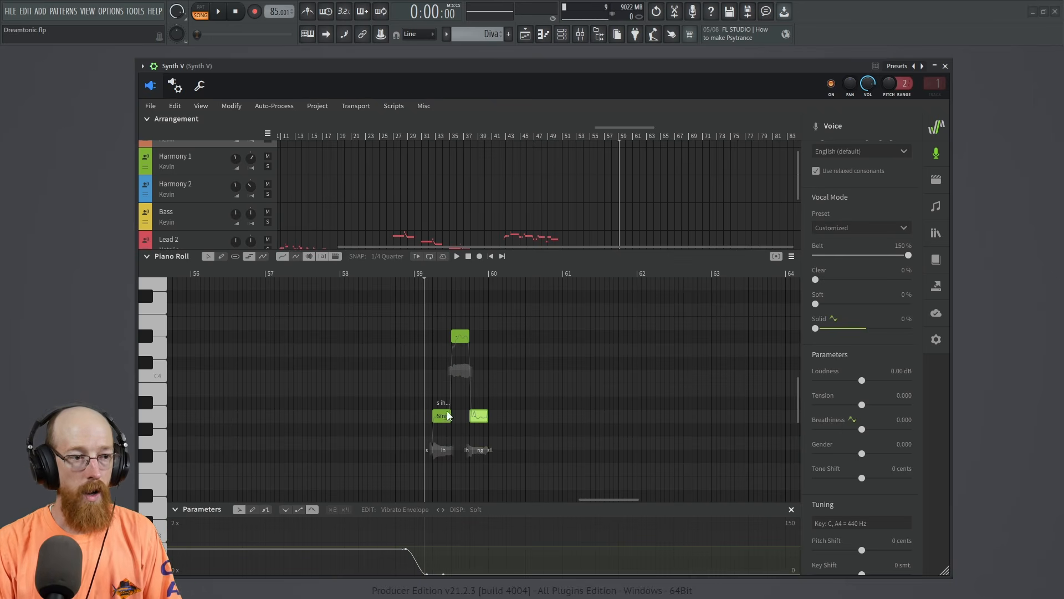
- Open the phonemes of the "Sing" note for inspection, then play the phrase from just before that note
scroll(451, 400, "up", 5)
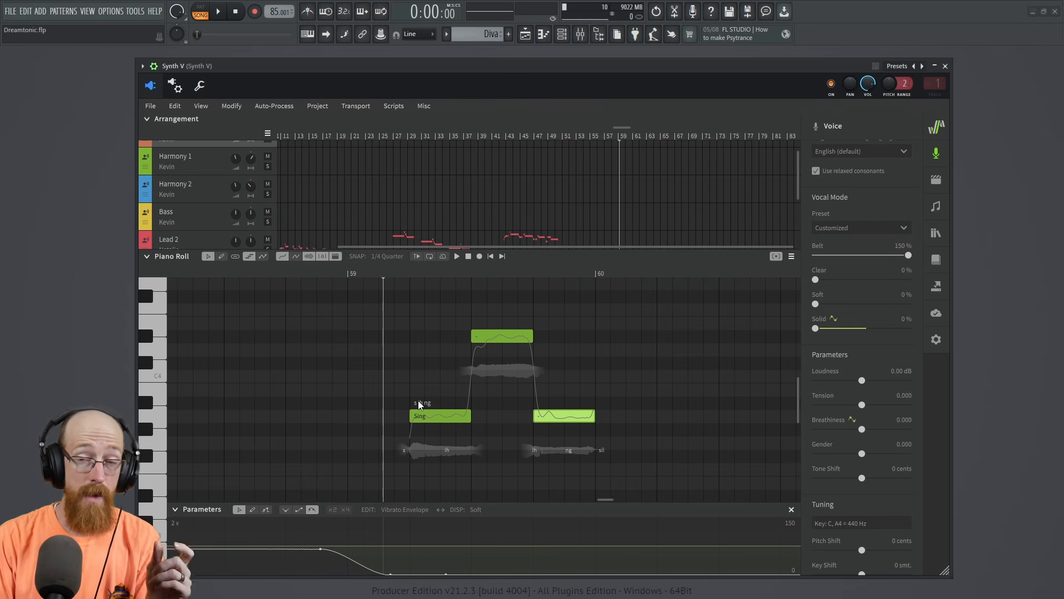
double_click(422, 404)
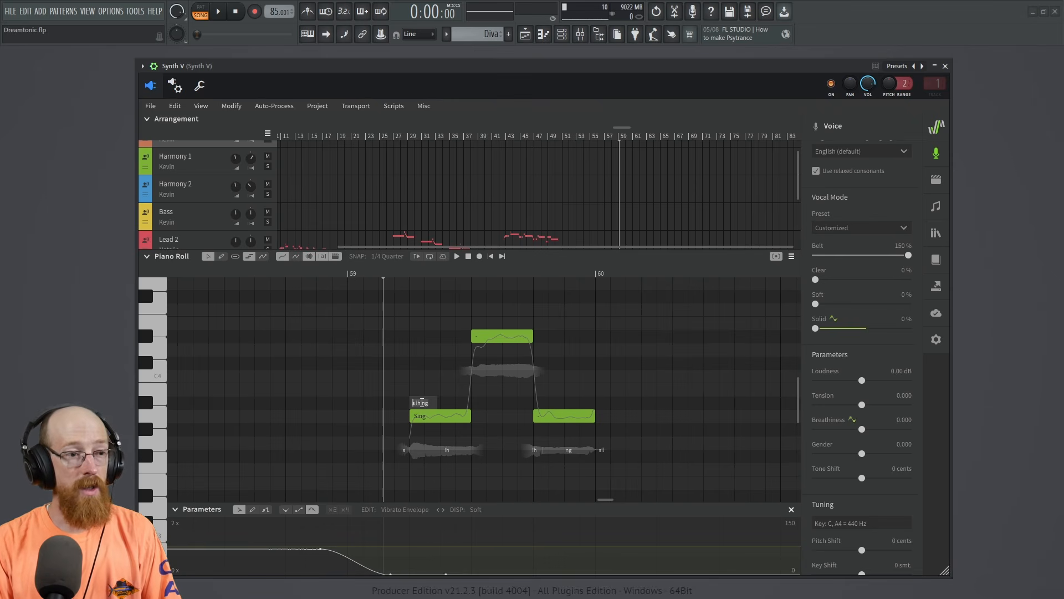
left_click(406, 275)
key("space")
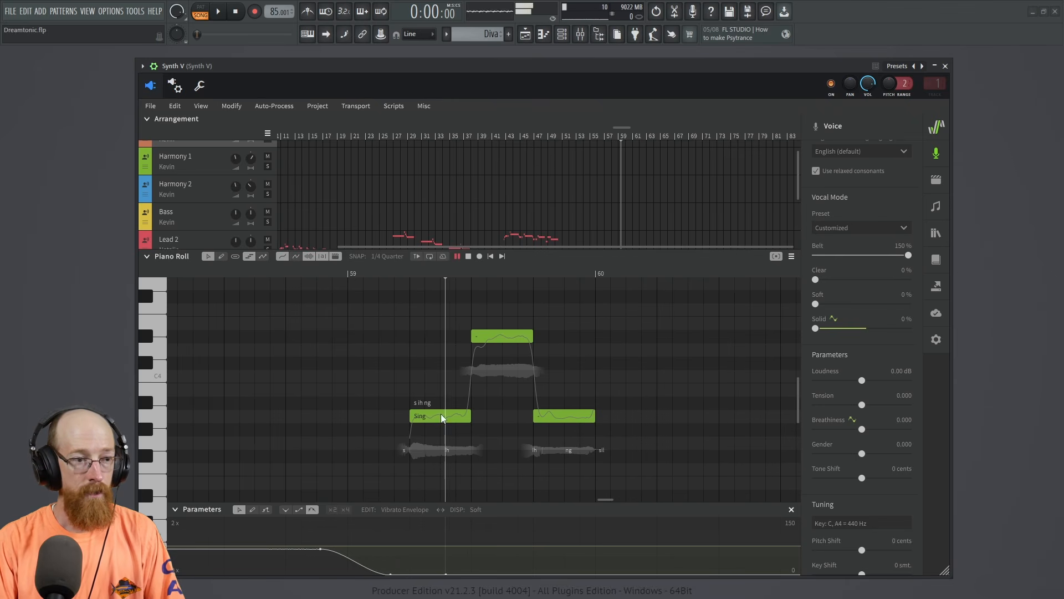
key("space")
- Lengthen the middle note to the start of bar 60 with the last note directly after it, and play the phrase
left_click_drag(560, 418, 638, 418)
left_click(526, 338)
left_click_drag(548, 338, 610, 338)
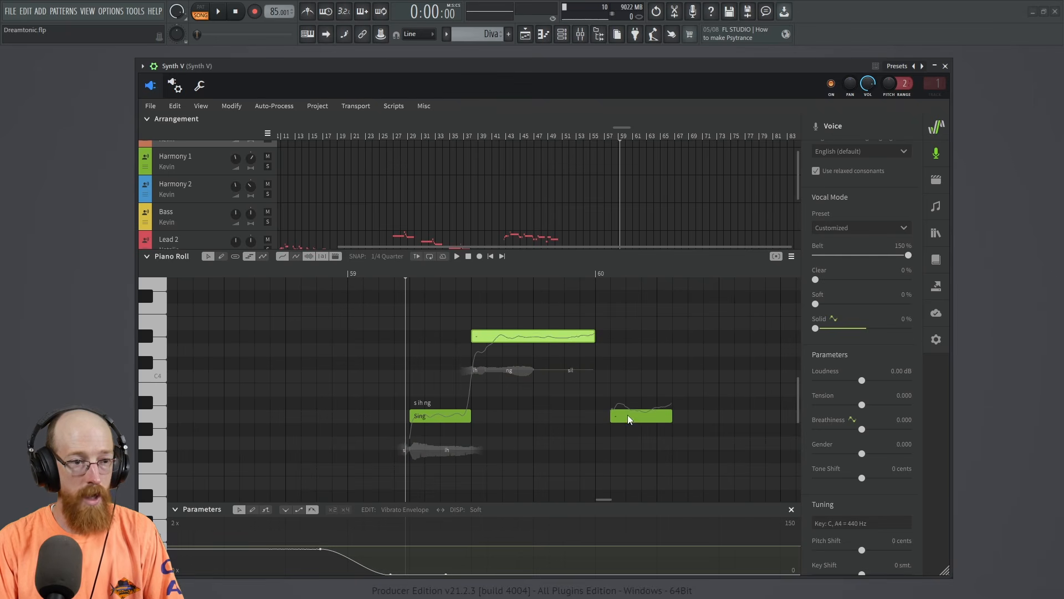
left_click_drag(627, 415, 614, 419)
key("space")
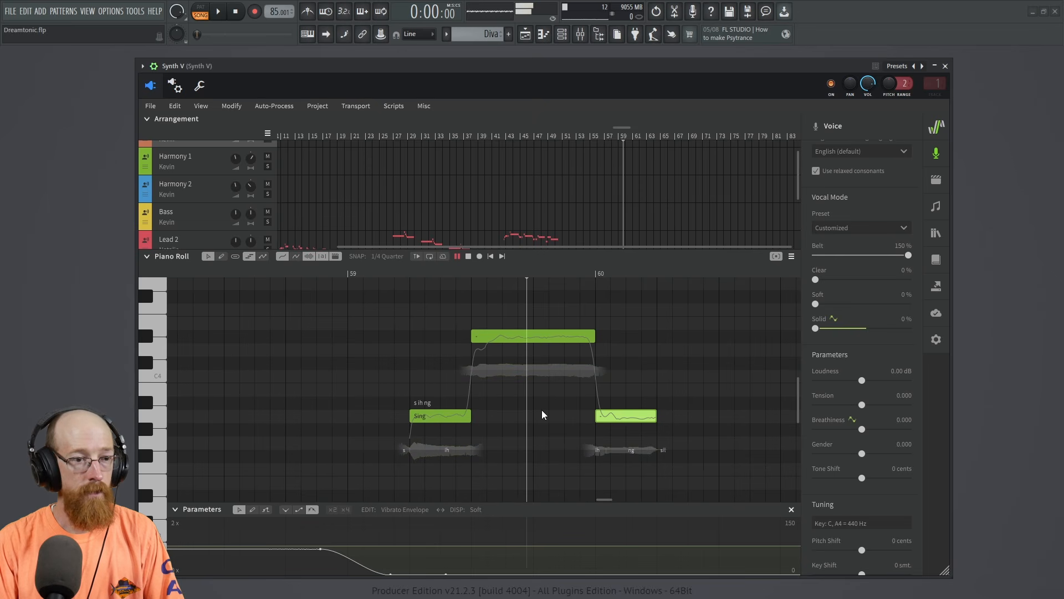
key("space")
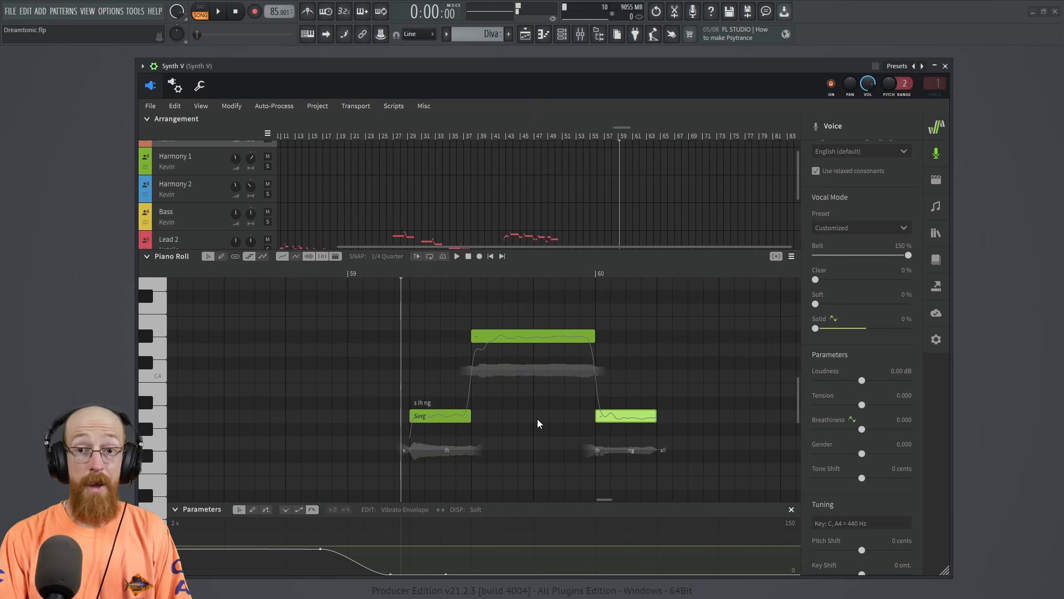
- Change the first note's lyric to "Super" and the middle note's lyric to "+" to carry the second syllable
double_click(437, 420)
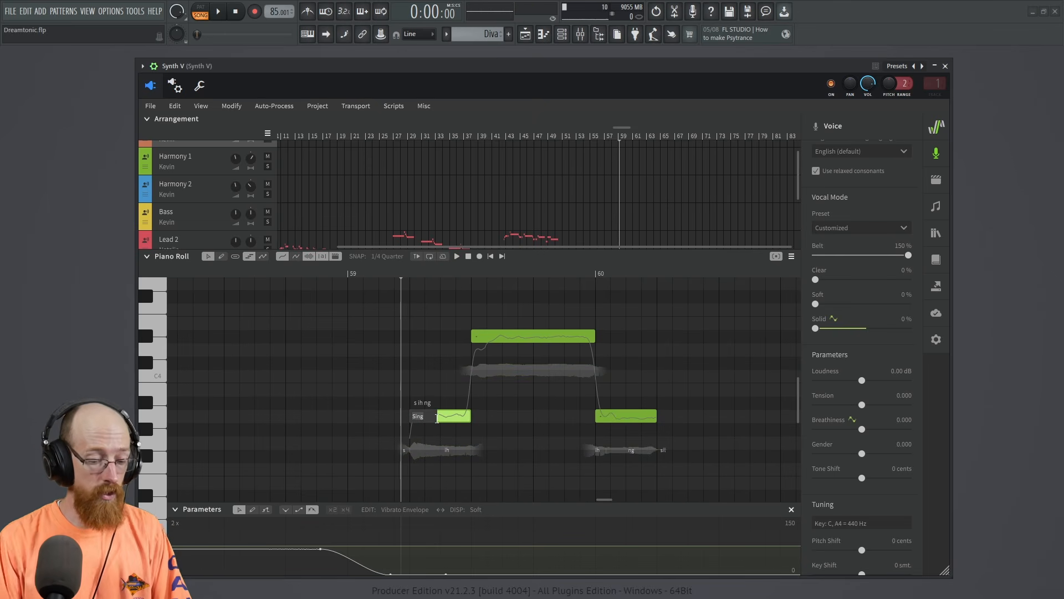
type("Super")
key("Return")
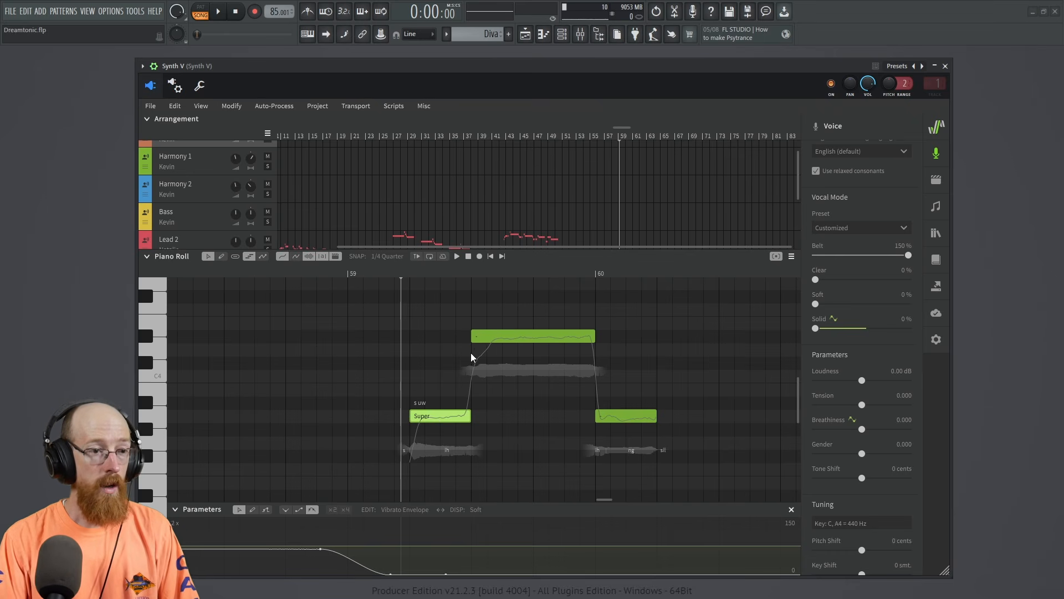
double_click(484, 336)
type("+")
key("Return")
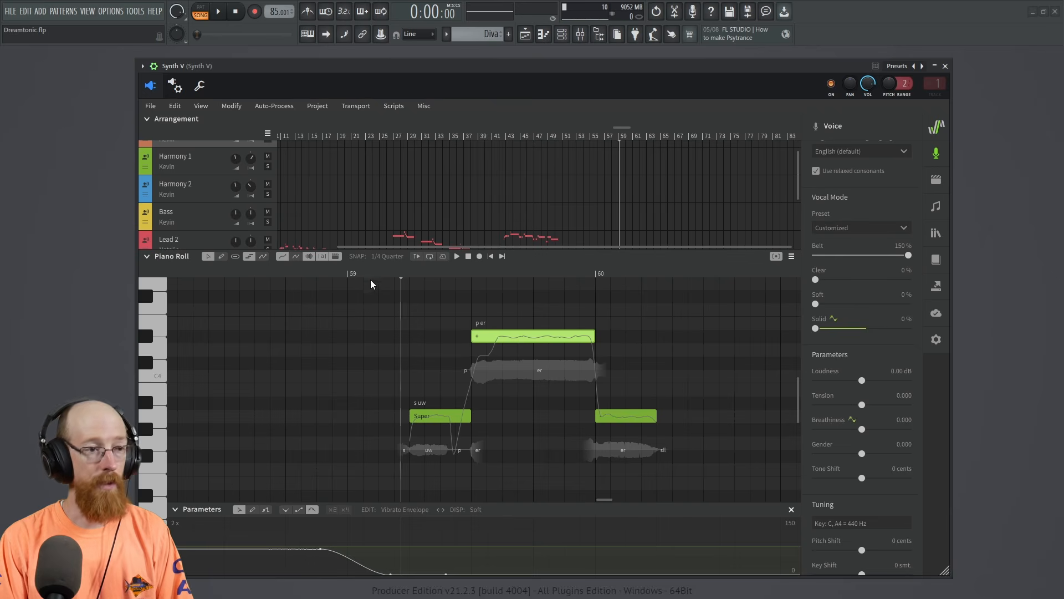
- Place the playhead just before the "Super" note and play back the phrase
left_click(392, 272)
key("space")
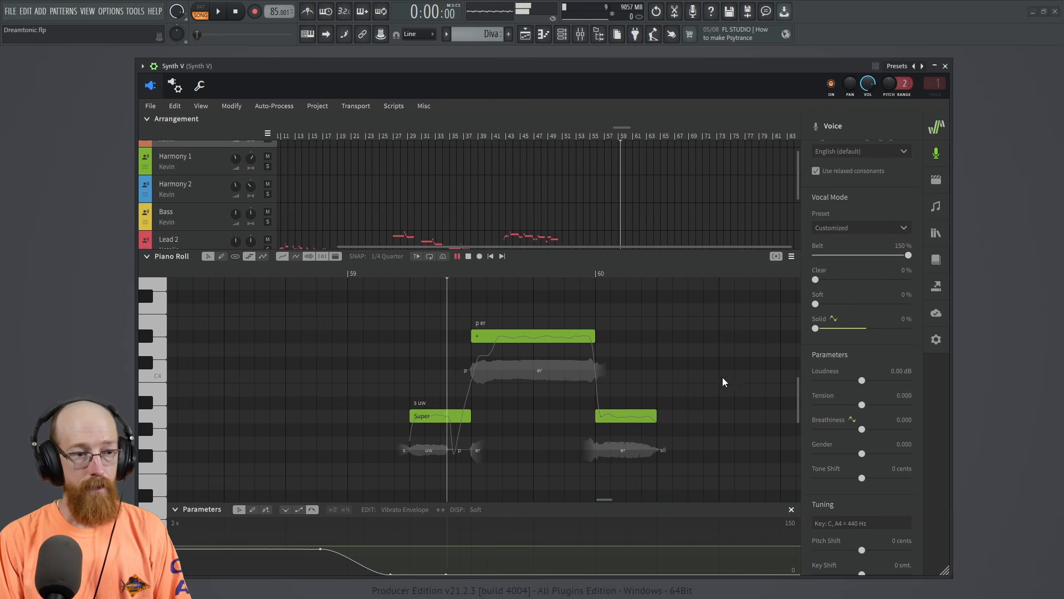
key("space")
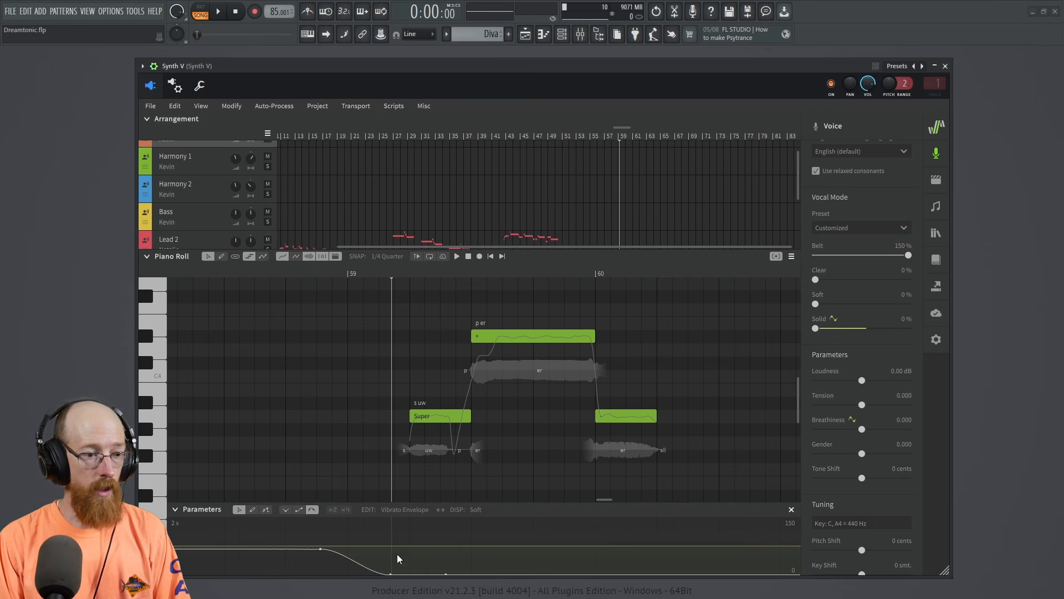
- Raise the two lowered Vibrato Envelope points to about the middle level and play the phrase from before the first note
left_click_drag(391, 574, 390, 549)
left_click_drag(444, 575, 441, 546)
left_click(378, 269)
key("space")
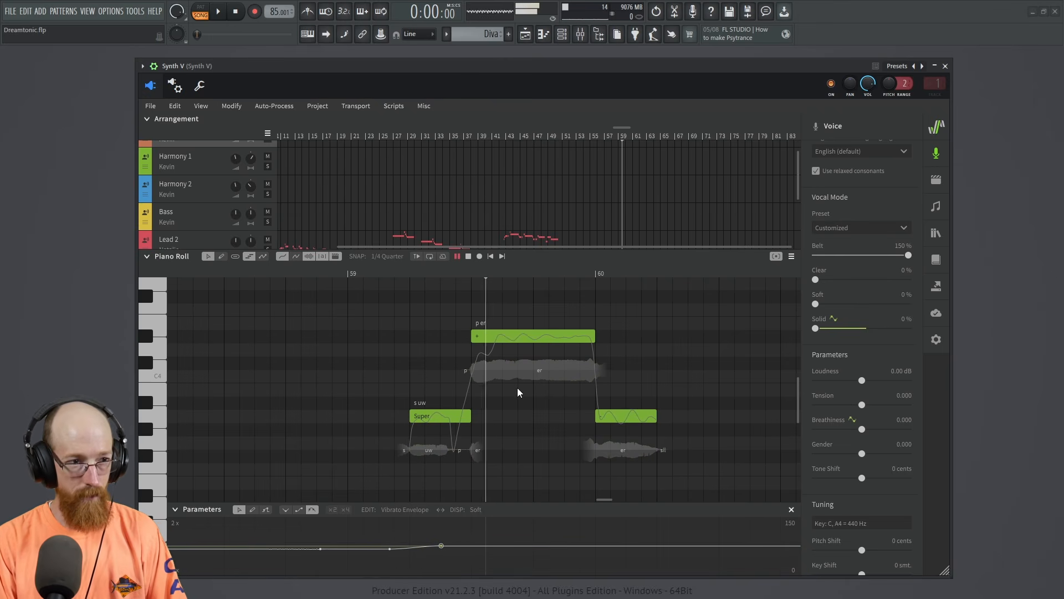
key("space")
key("space")
key("space")
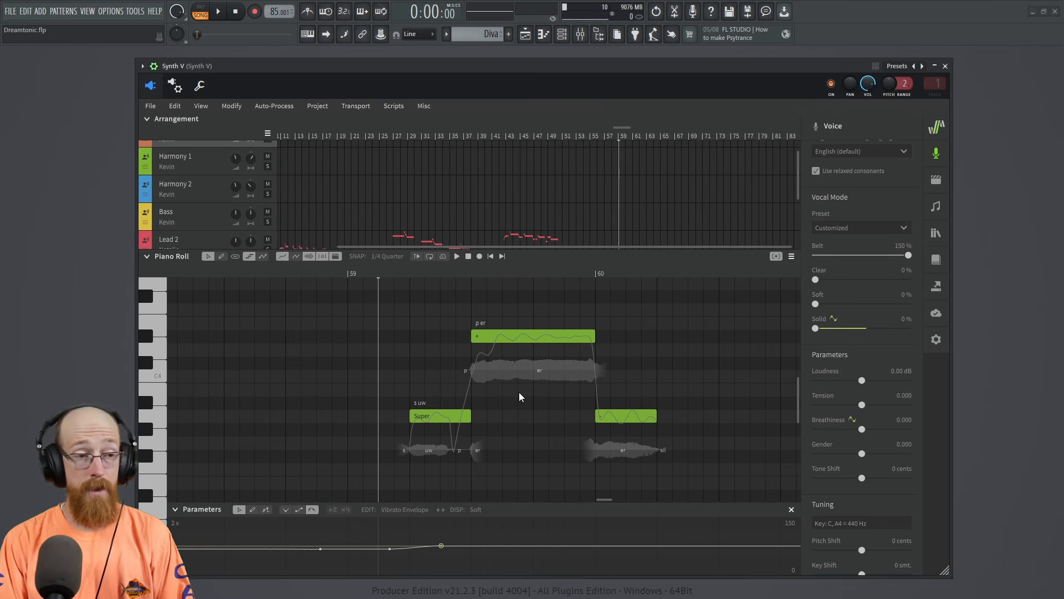
- Delete the three demo notes around bar 59 and place the playhead just before the first "Dreamtonic" note
left_click_drag(444, 316, 177, 472)
key("Delete")
scroll(284, 390, "down", 3)
scroll(283, 388, "down", 2)
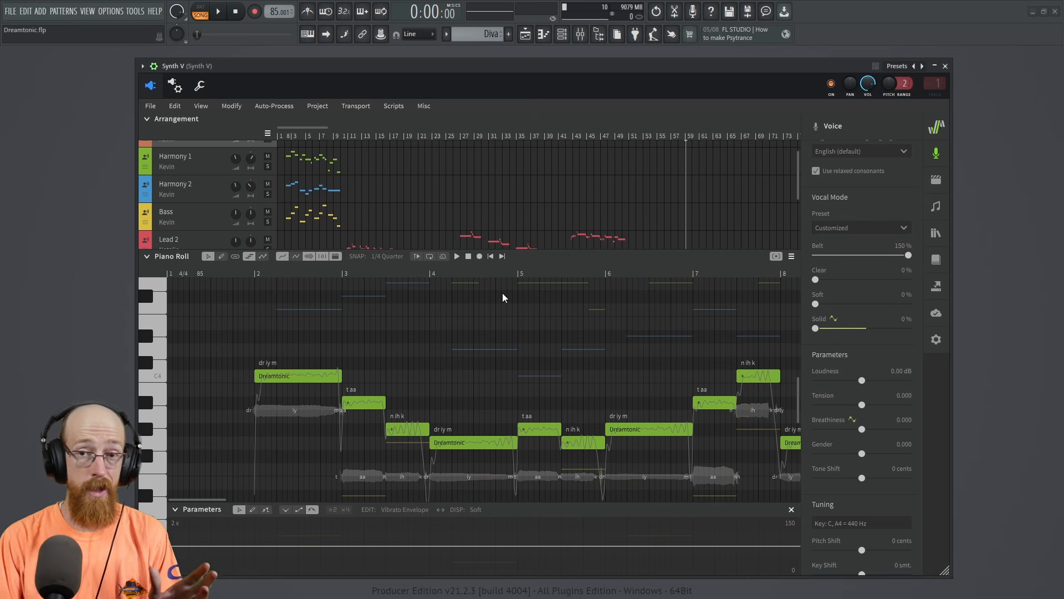
left_click(240, 274)
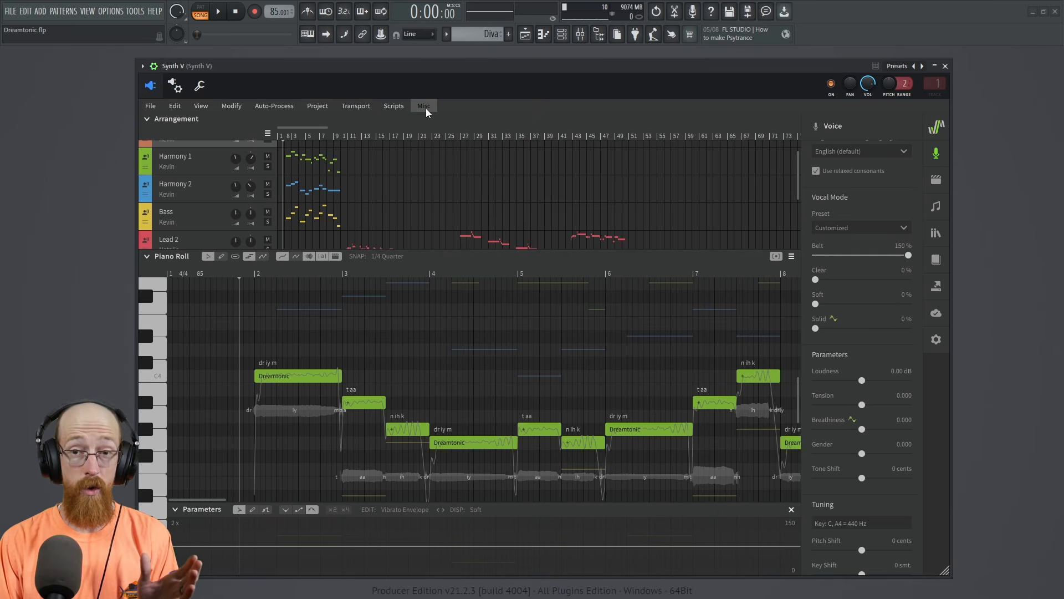
- Open the FL Studio playlist and reposition the Synth V window so the Synthesizer V Studio Plugin clip stays visible
left_click_drag(516, 66, 342, 93)
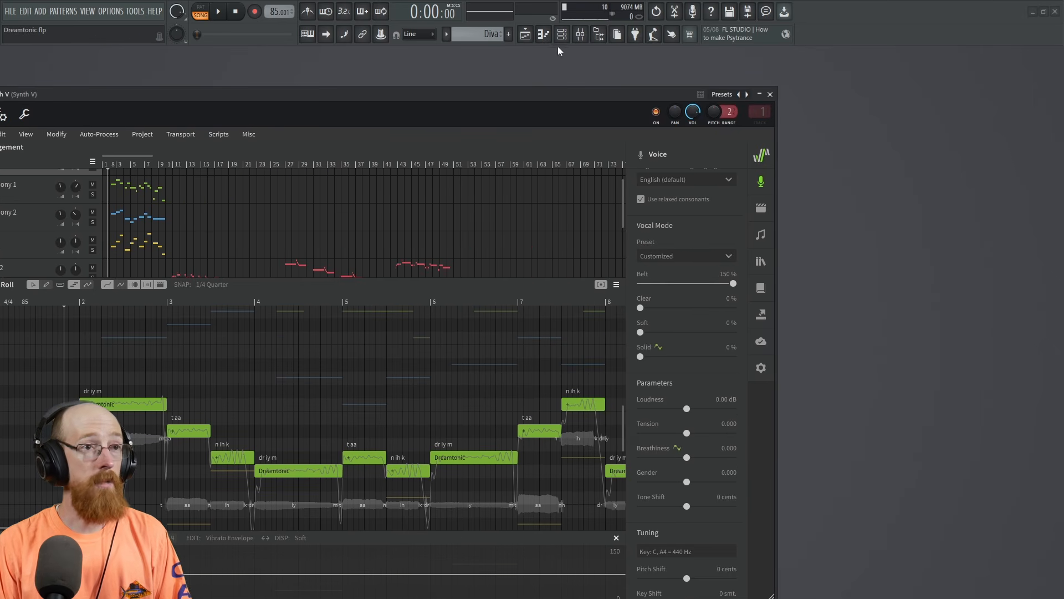
left_click(526, 37)
left_click_drag(660, 97, 768, 167)
- Move the playlist position to bar 7 and play the song in sync with Synth V, then stop
left_click_drag(361, 83, 392, 84)
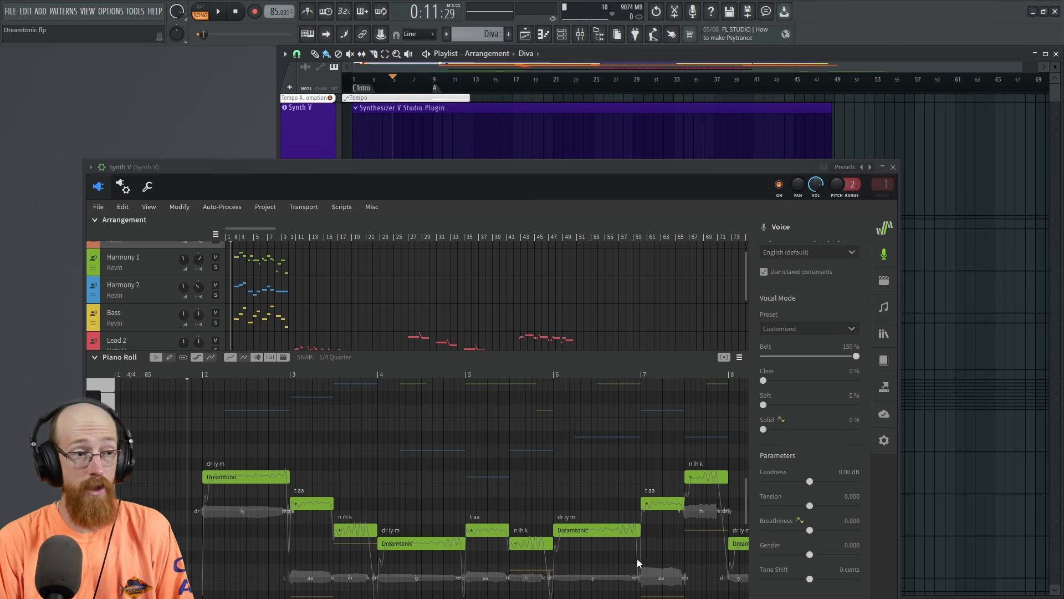
left_click(412, 83)
key("space")
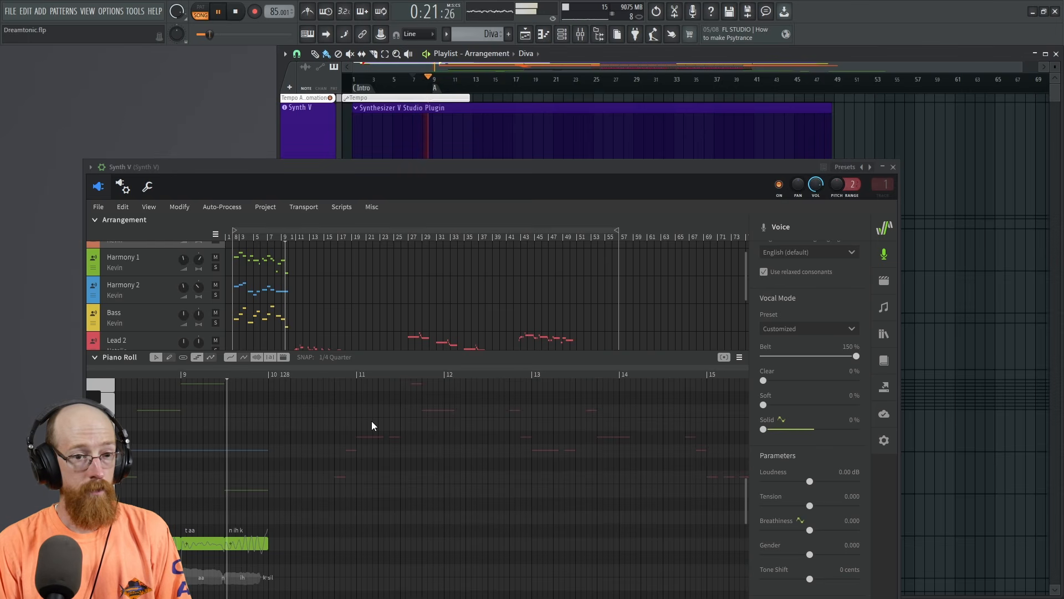
key("space")
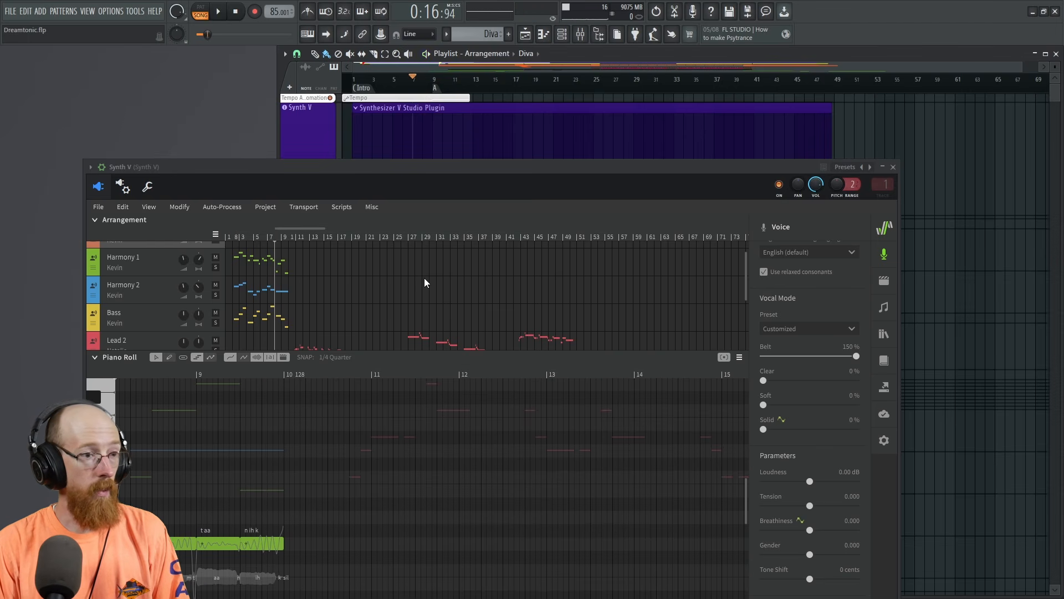
- Undo the recent vocal mode changes and the demo notes around bar 59 on Lead 1, and place the playhead about half a bar before bar 9
scroll(424, 279, "up", 1)
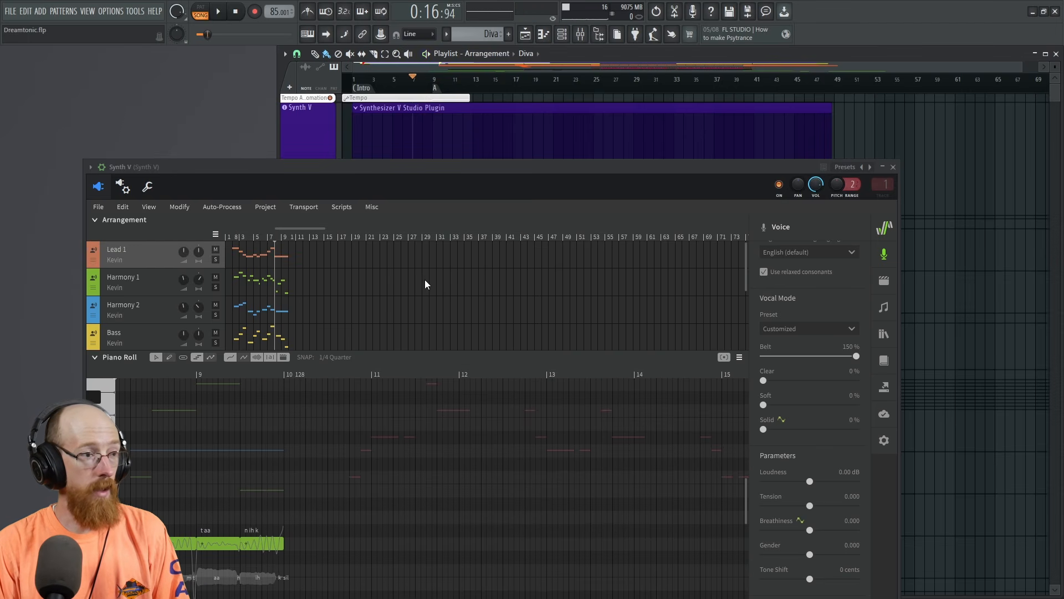
left_click(187, 375)
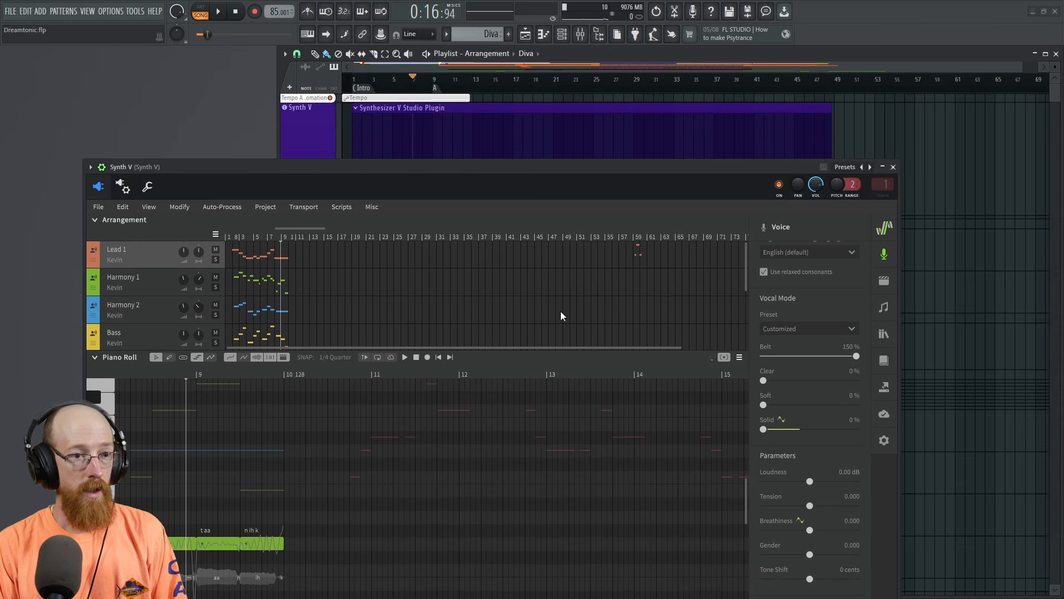
key("ctrl+z")
key("ctrl+z")
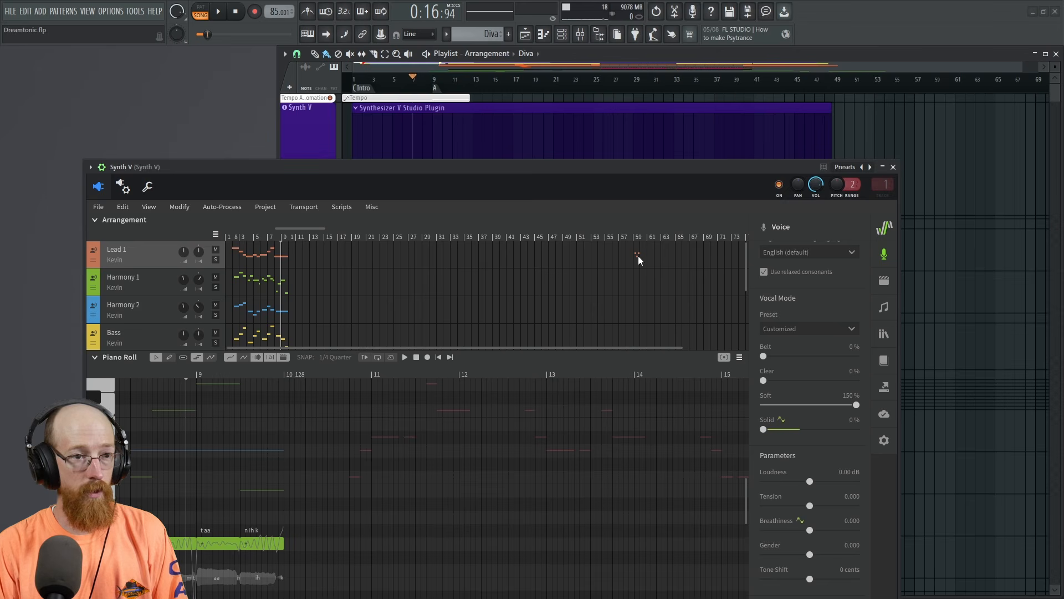
key("ctrl+z")
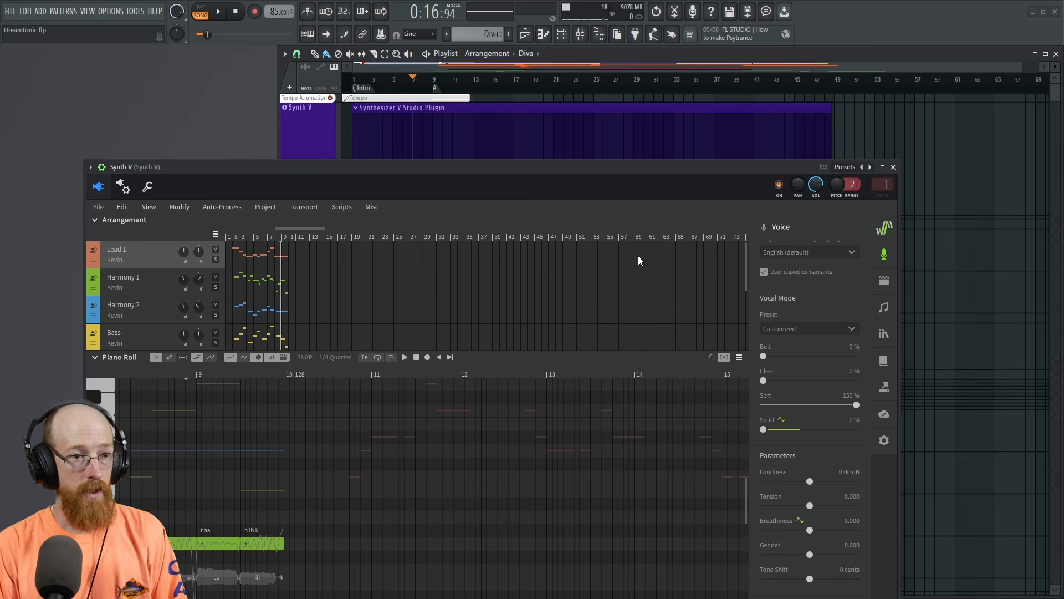
left_click(164, 375)
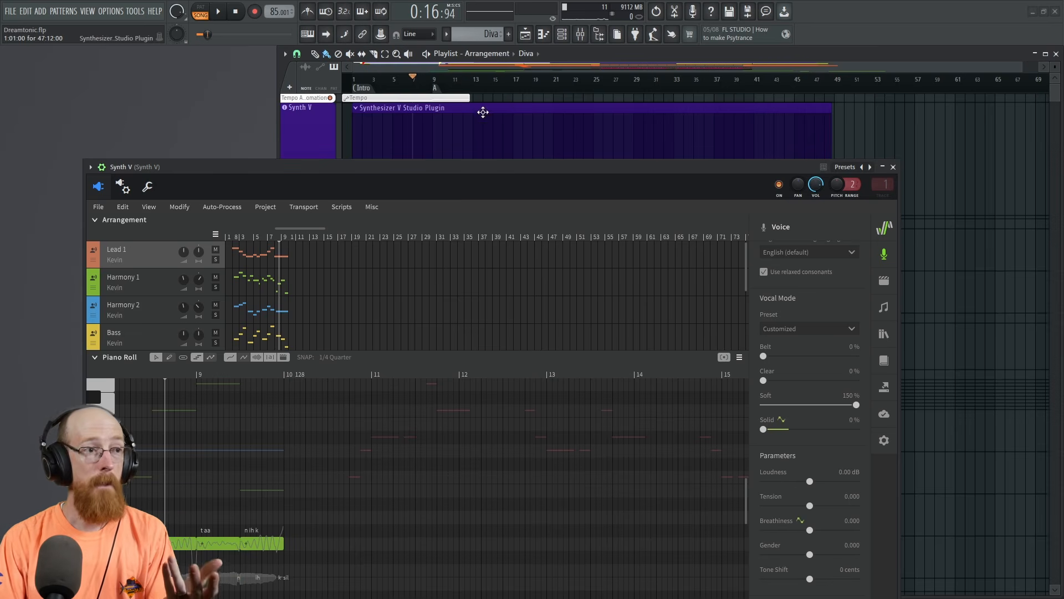
left_click(157, 374)
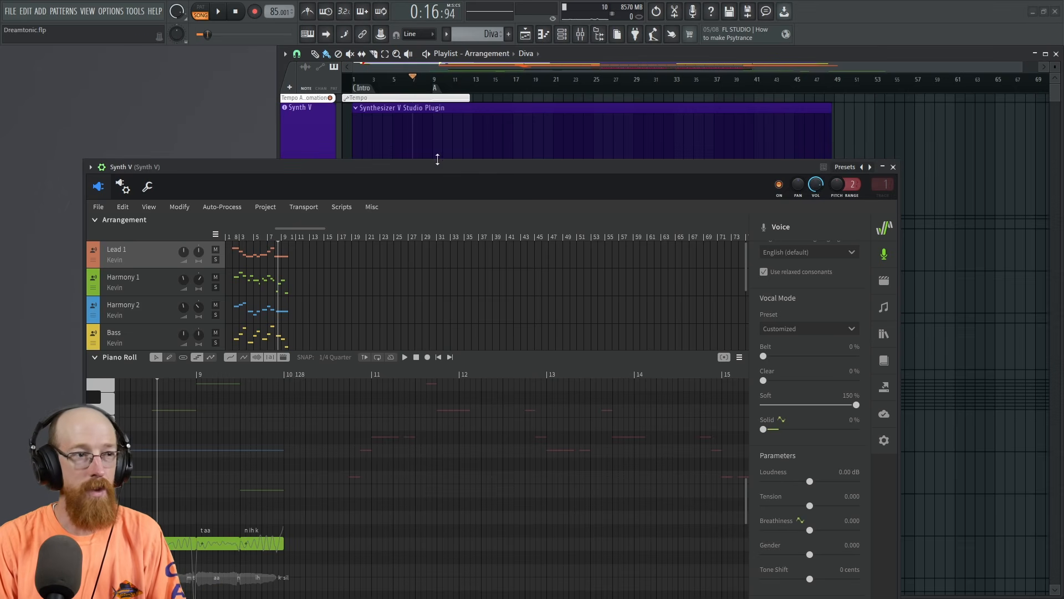
- Extend the Synthesizer V Studio Plugin clip in the playlist to about bar 53, moving the Synth V window aside and back over the playlist
left_click_drag(498, 168, 493, 281)
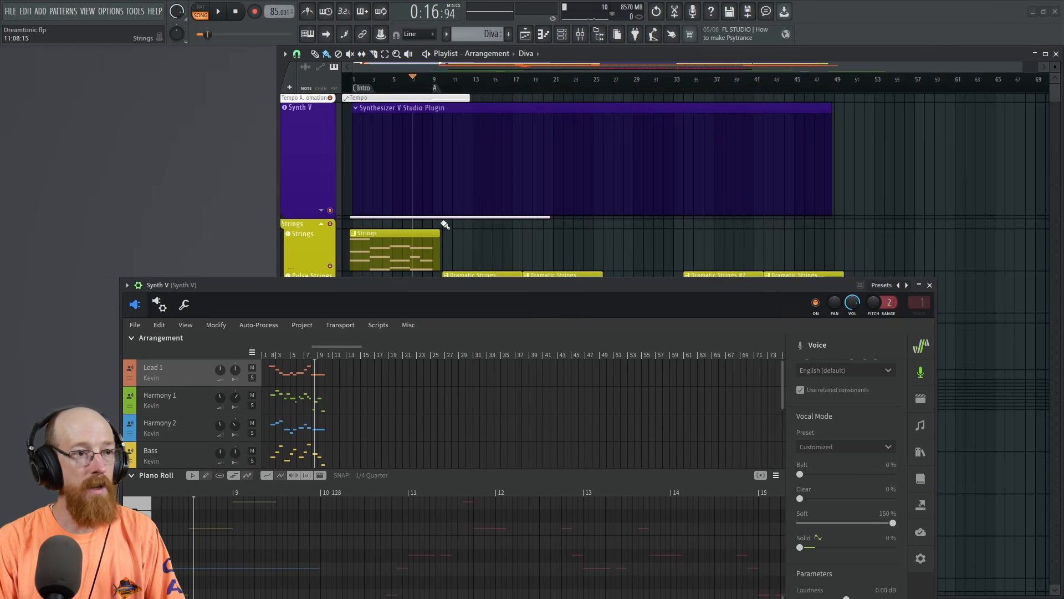
left_click_drag(404, 171, 749, 177)
left_click(859, 176, "ctrl")
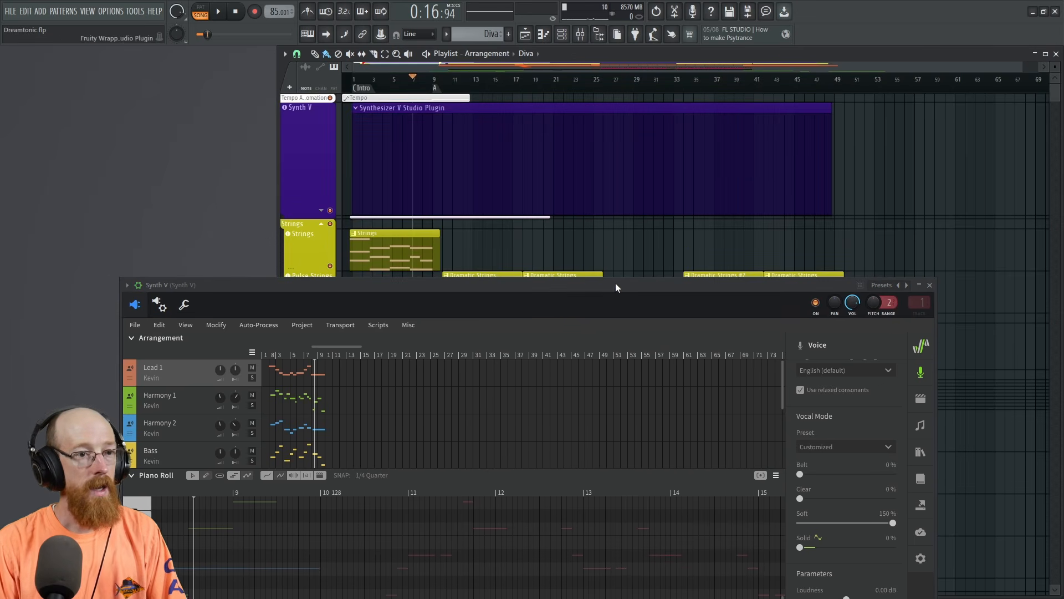
left_click_drag(830, 163, 872, 169)
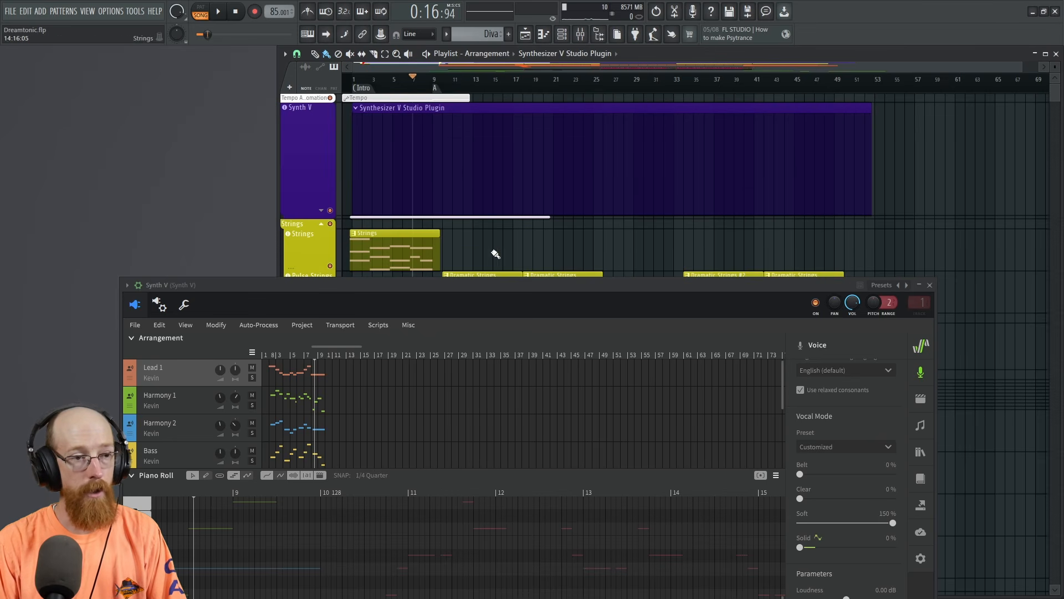
left_click_drag(517, 288, 530, 171)
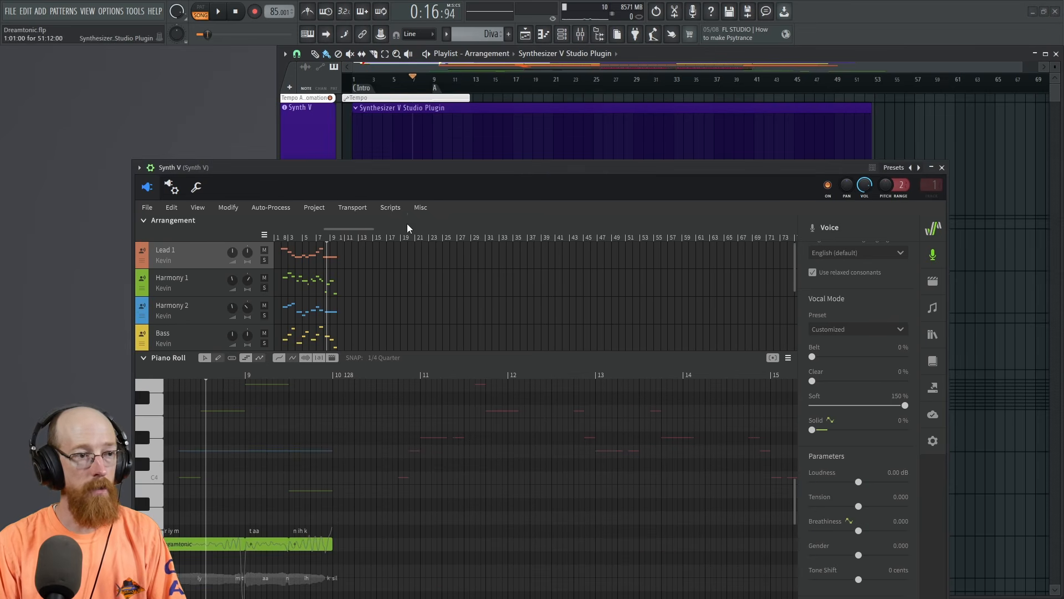
left_click_drag(444, 172, 443, 99)
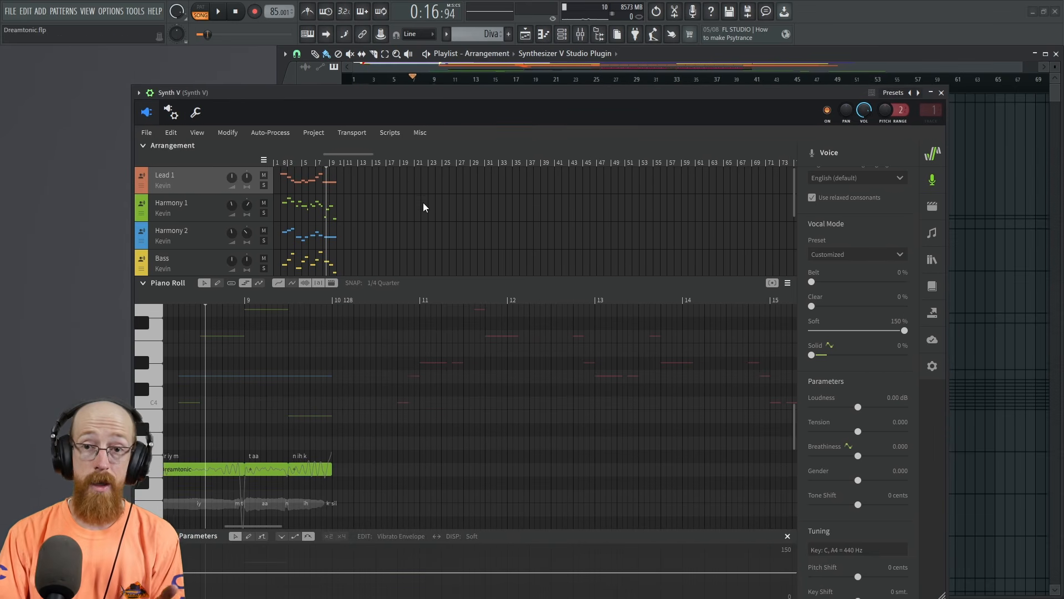
- Go through the Harmony 1, Harmony 2 and Bass tracks, place the playhead near bar 5 and examine the arrangement's opening bars up close
left_click(199, 211)
left_click(201, 236)
left_click(202, 261)
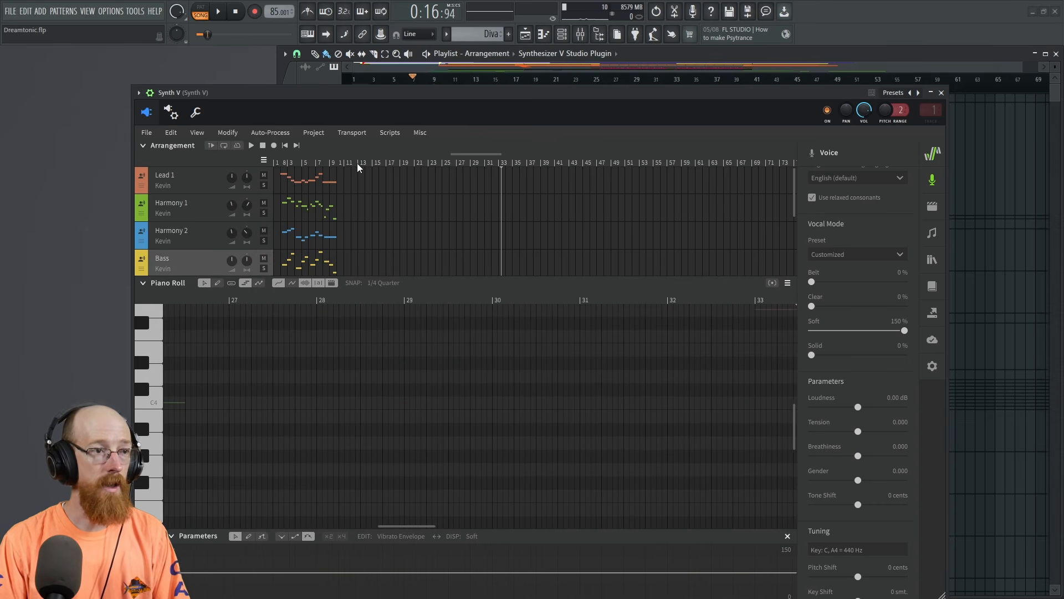
left_click(303, 162)
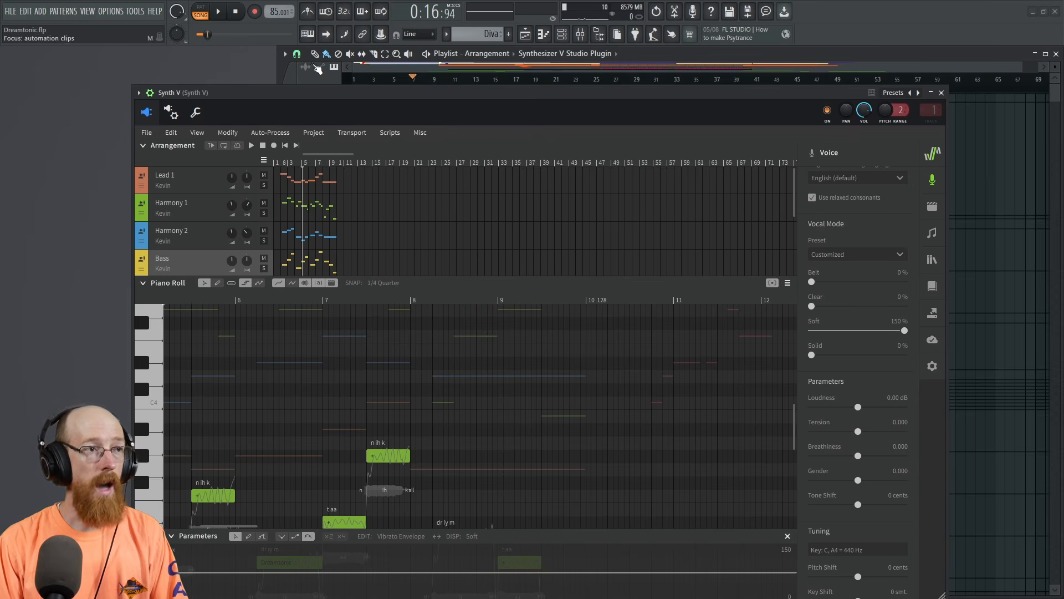
scroll(290, 195, "up", 3)
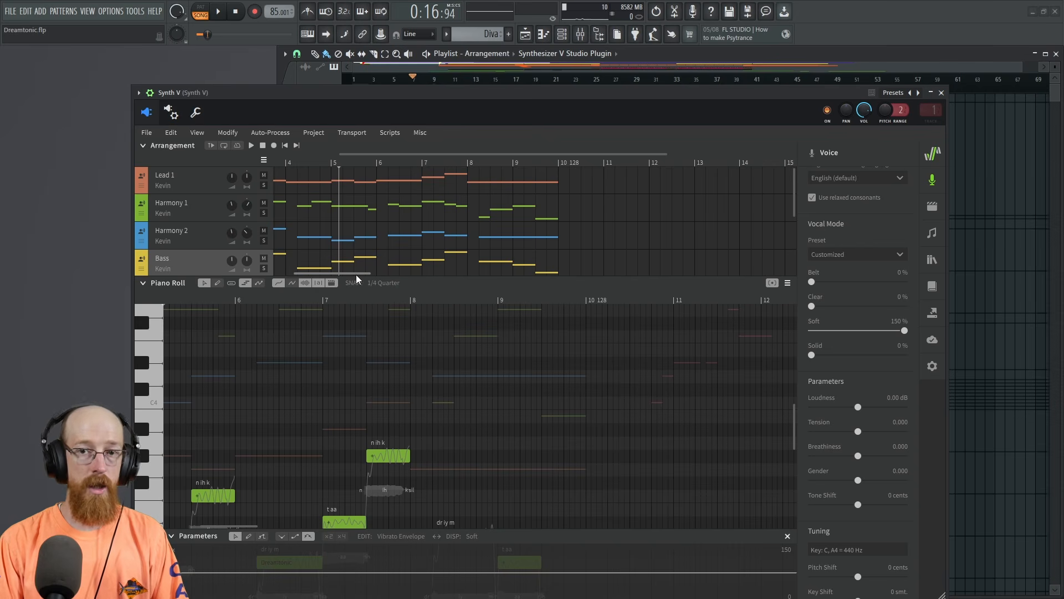
left_click_drag(352, 273, 322, 274)
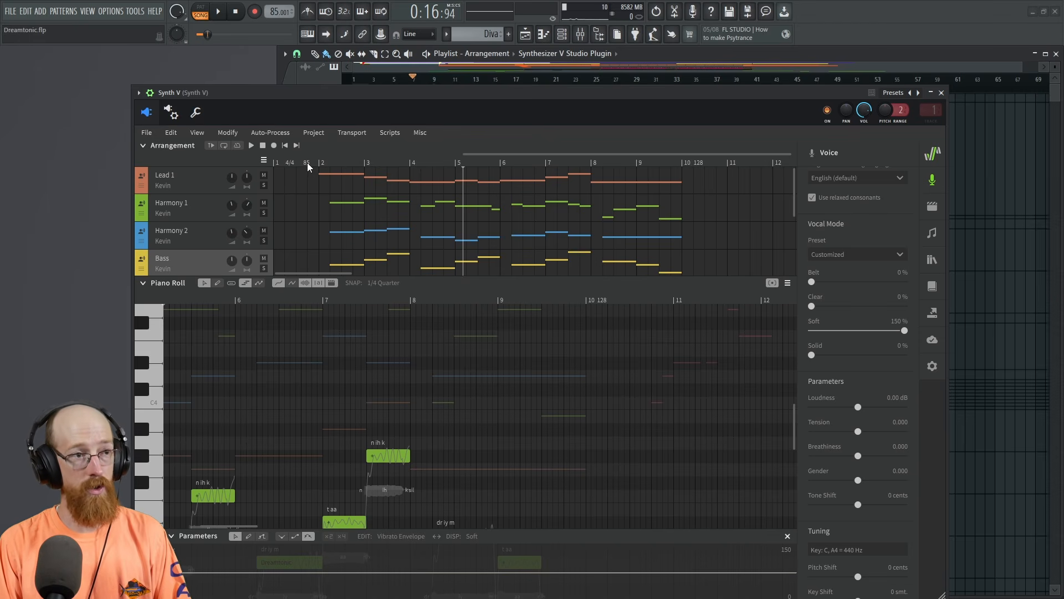
- Open the tempo marker settings at bar 3, cancel without adding a marker, and place the playhead just before bar 2
double_click(365, 161)
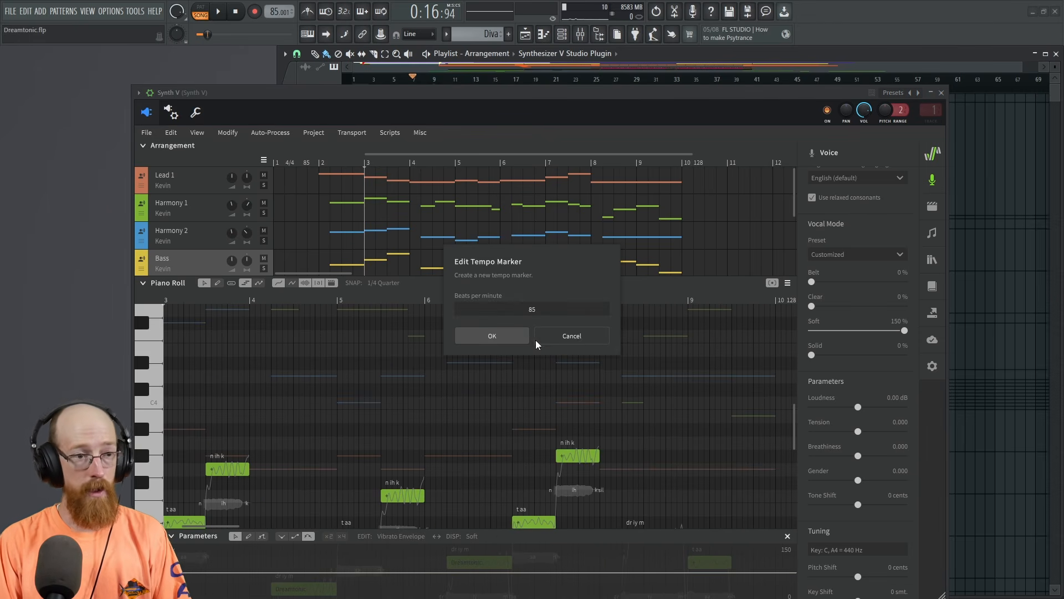
left_click(555, 340)
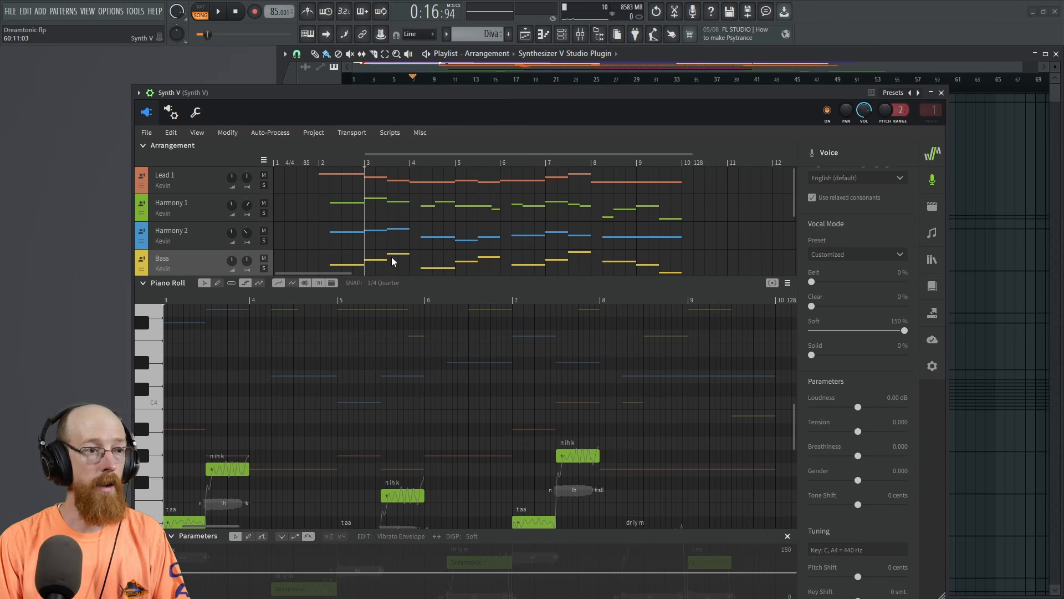
left_click(308, 162)
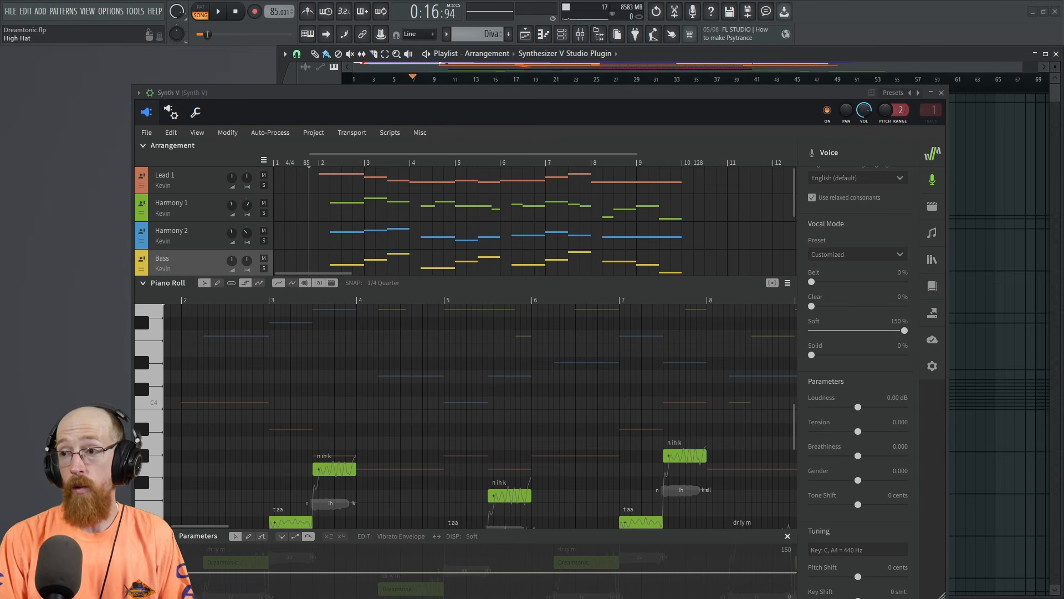
- Bring the mixer with the Vocal Buss effects briefly into view, put it away, and play the phrase in Synth V, then stop
left_click_drag(1063, 148, 491, 115)
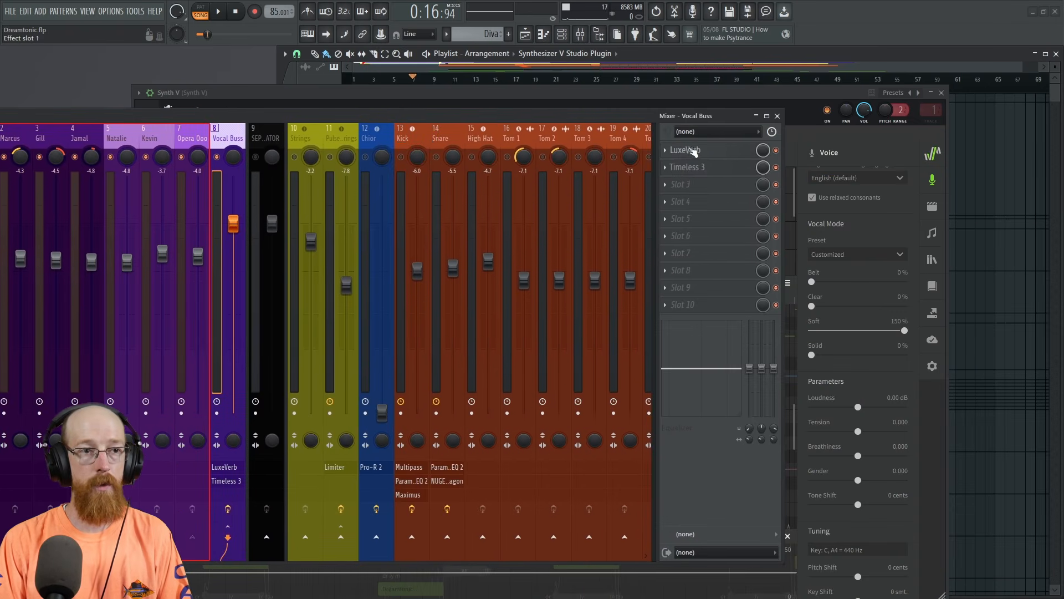
left_click_drag(574, 117, 1063, 105)
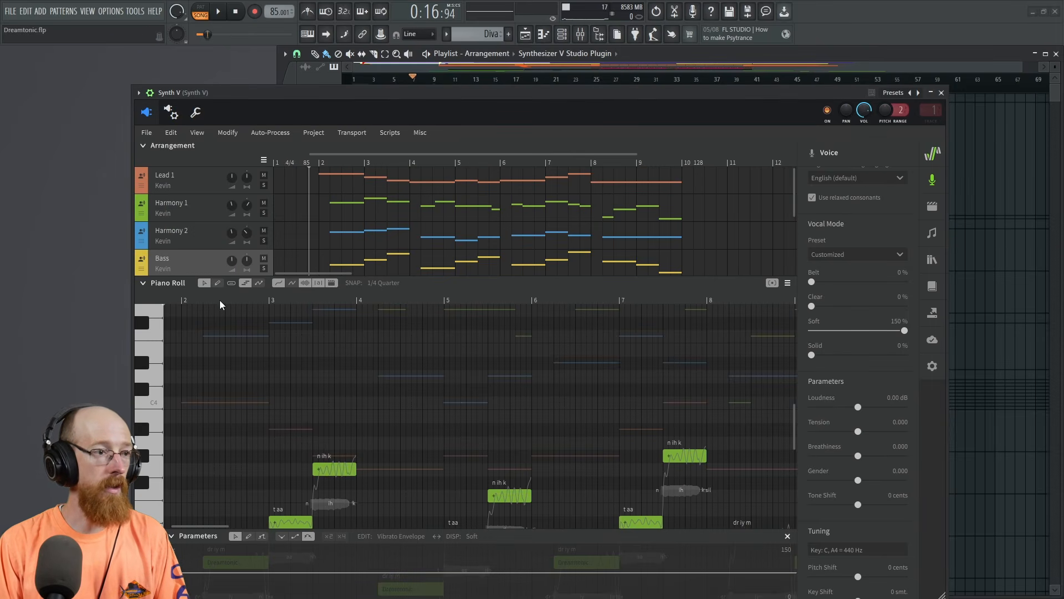
key("space")
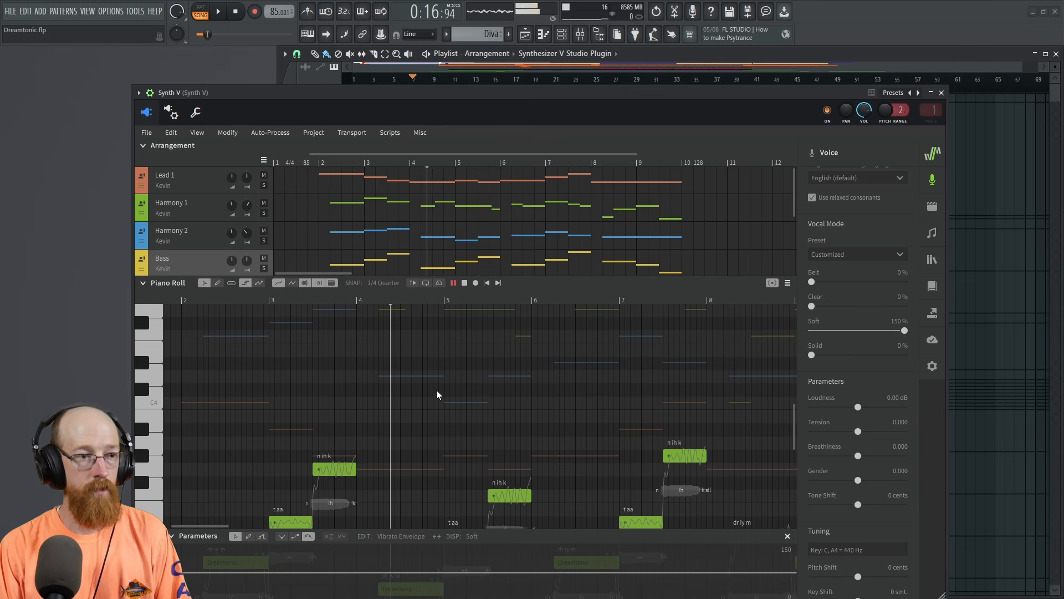
key("space")
- Examine the Bass notes and the Lead 1 notes in the piano roll, selecting individual Lead 1 notes to point out the melody
scroll(341, 377, "down", 4)
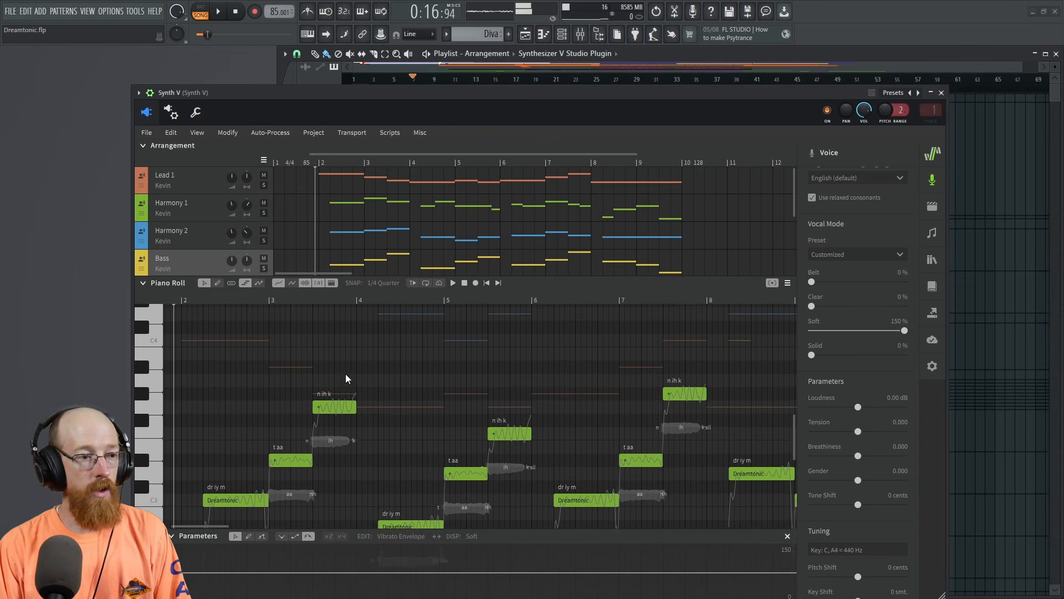
scroll(374, 381, "up", 2)
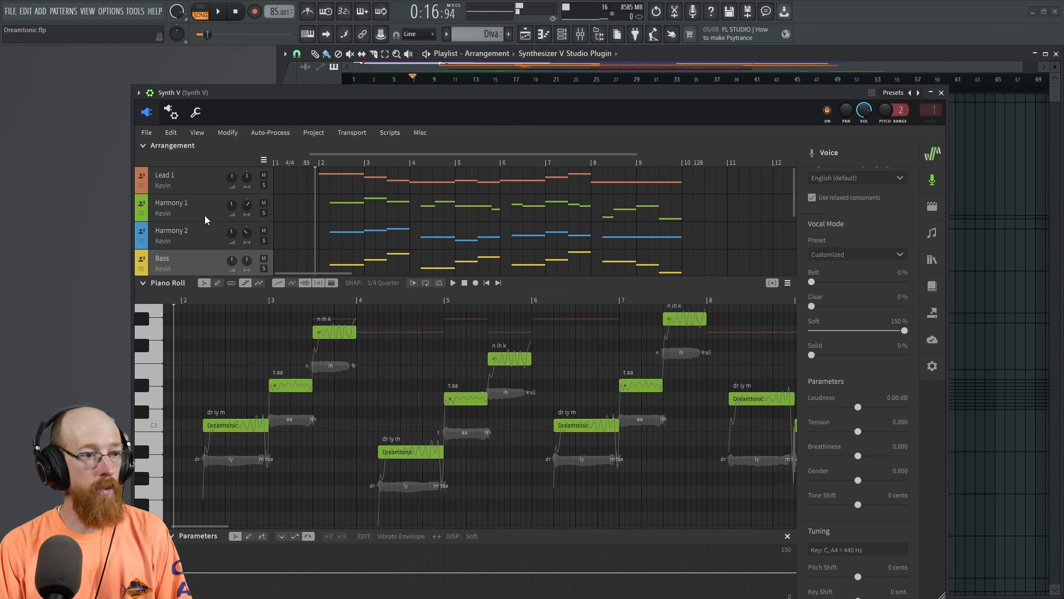
left_click(206, 178)
scroll(360, 308, "up", 4)
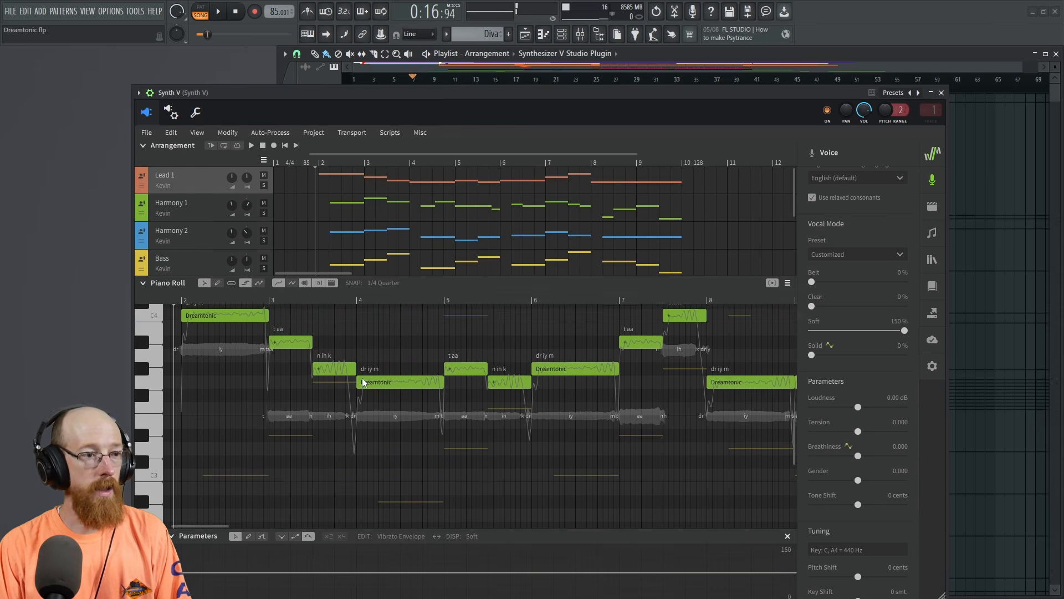
left_click(330, 421)
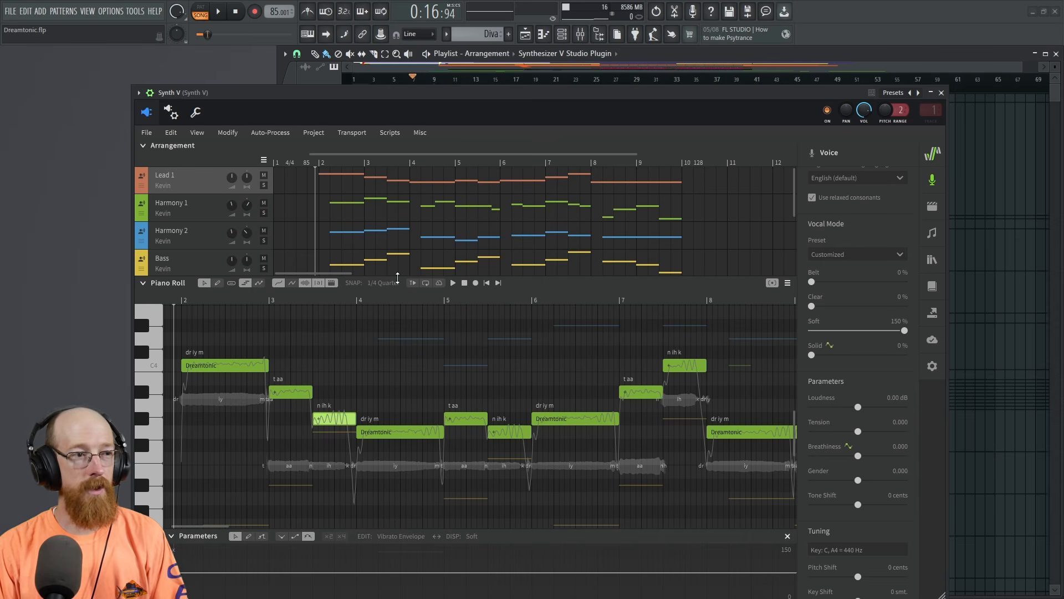
left_click(344, 273)
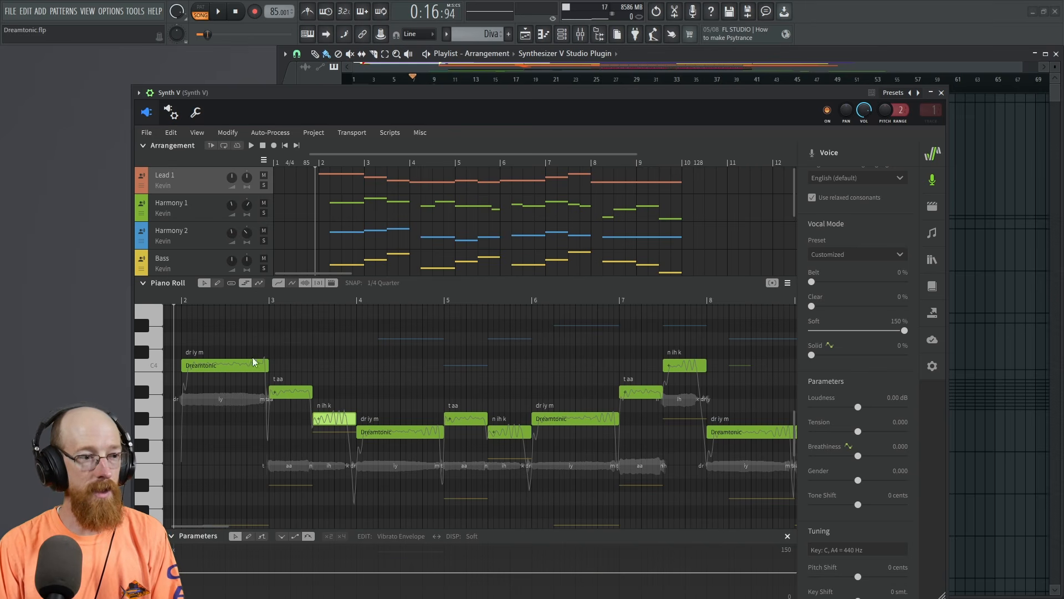
left_click(641, 395)
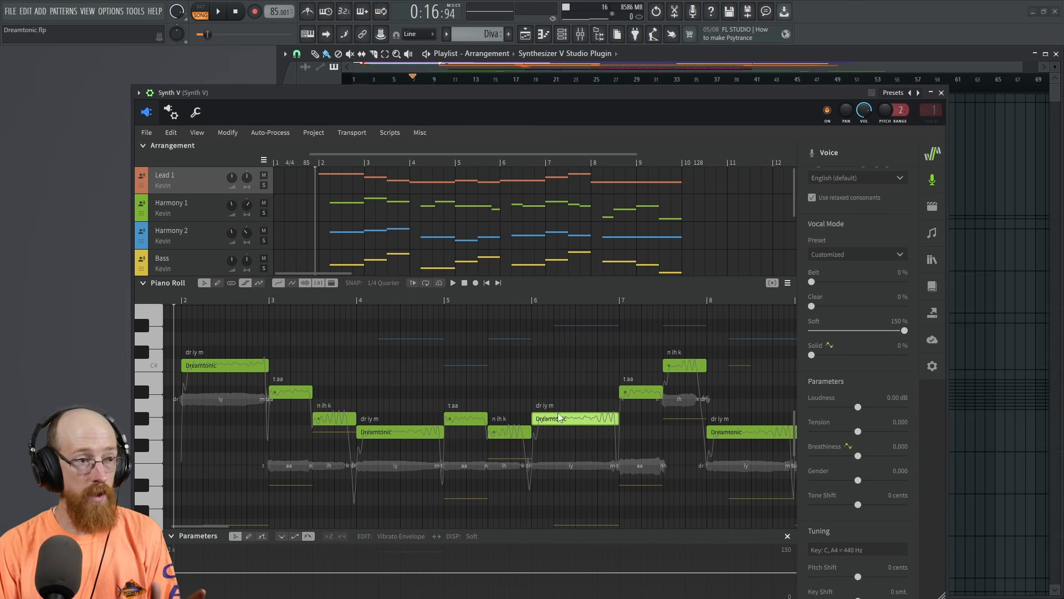
- Examine the Harmony 2 and Harmony 1 notes in the piano roll, and select Harmony 1's "Dreamtonic" note at bar 4 up close
left_click(207, 215)
left_click(205, 234)
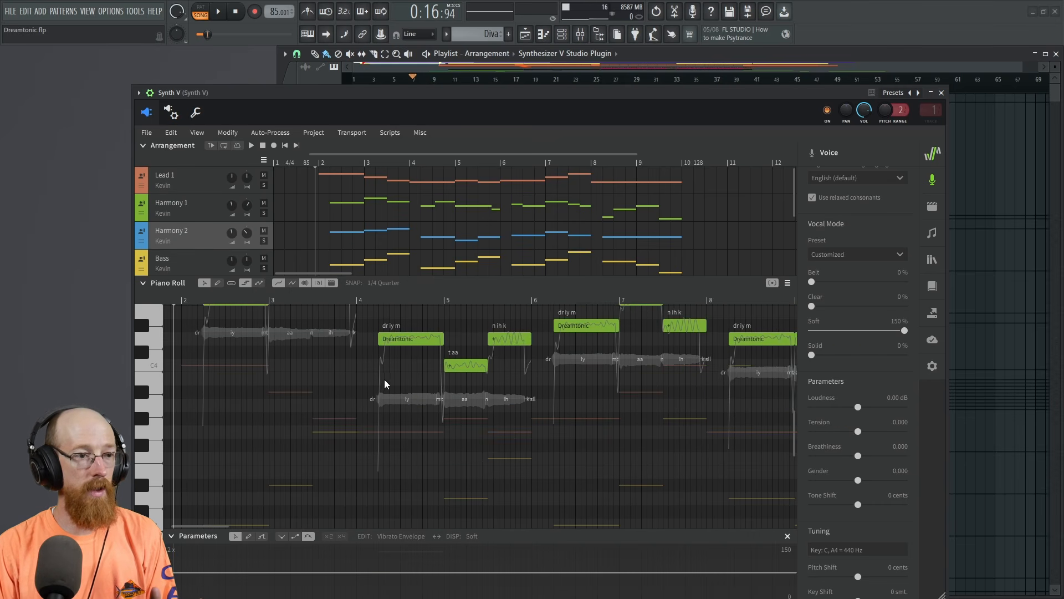
scroll(391, 395, "up", 3)
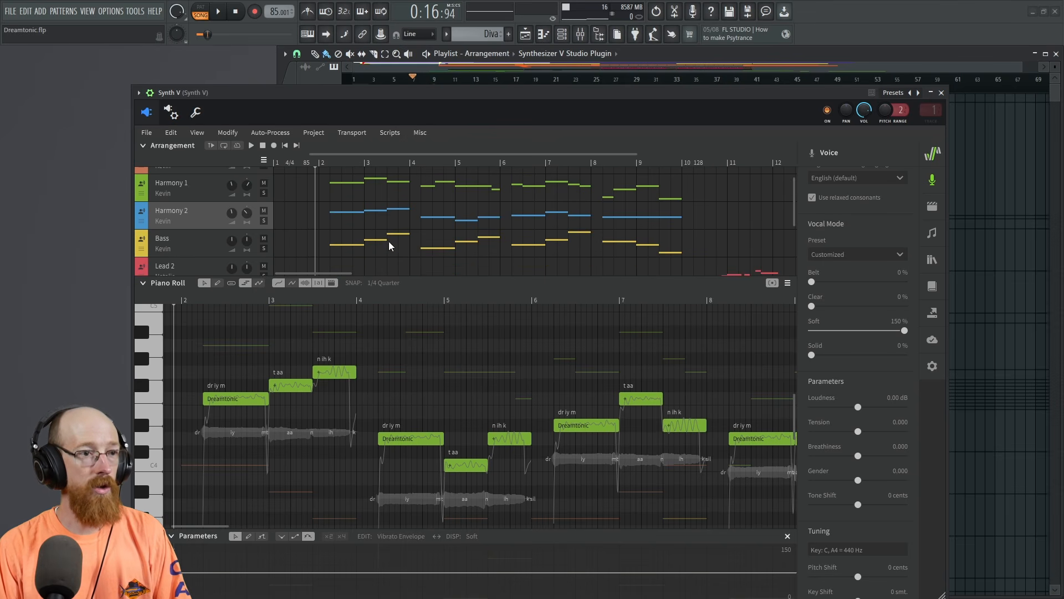
left_click(203, 211)
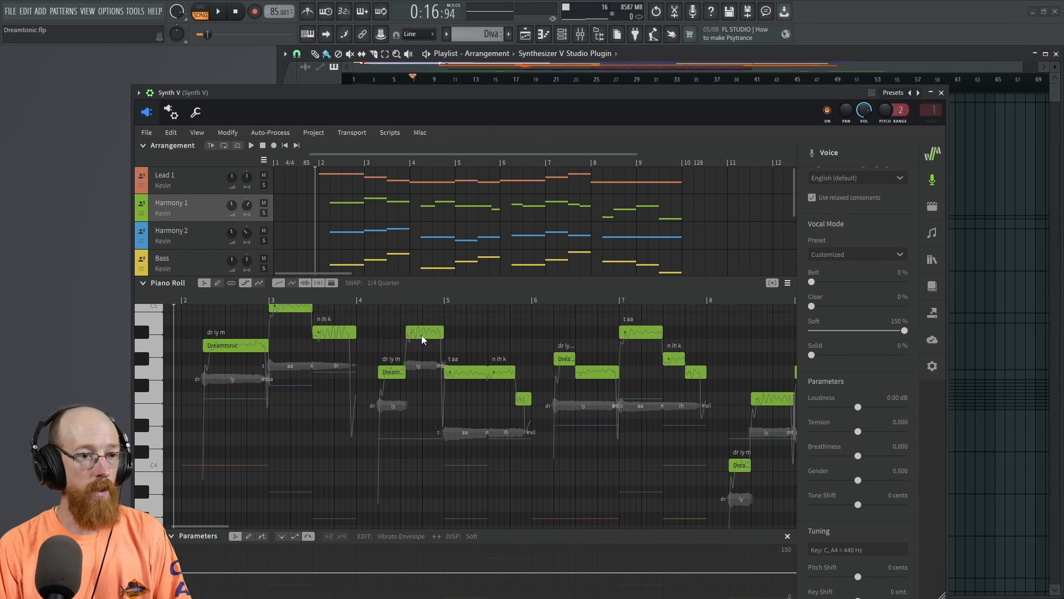
scroll(405, 346, "up", 8)
left_click(288, 373)
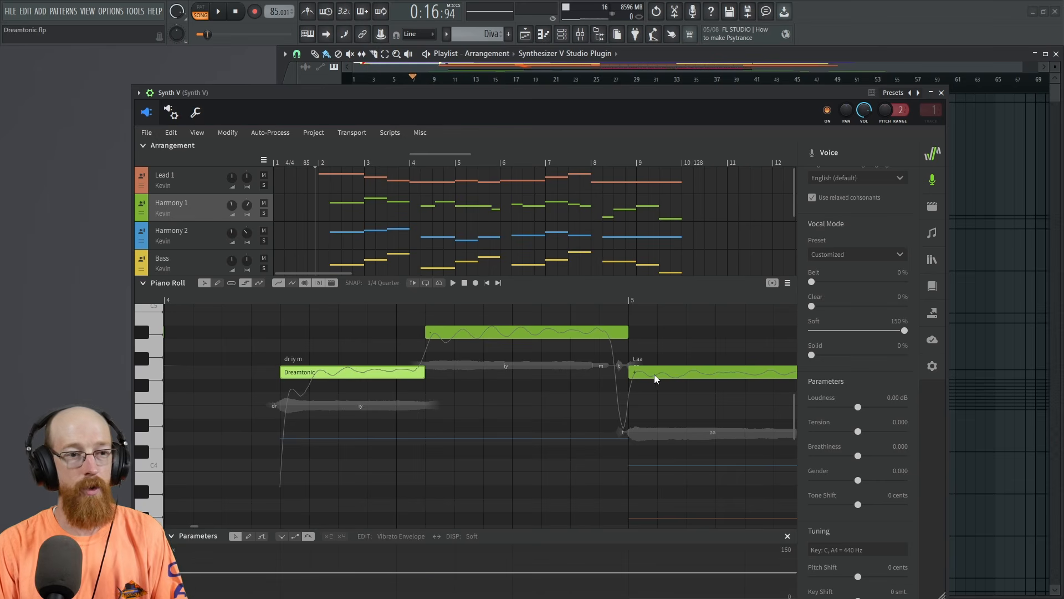
- Play the vocal arrangement in Synth V from about bar 2 with Harmony 1 shown in full, then stop
scroll(654, 374, "down", 6, "ctrl")
left_click(241, 299)
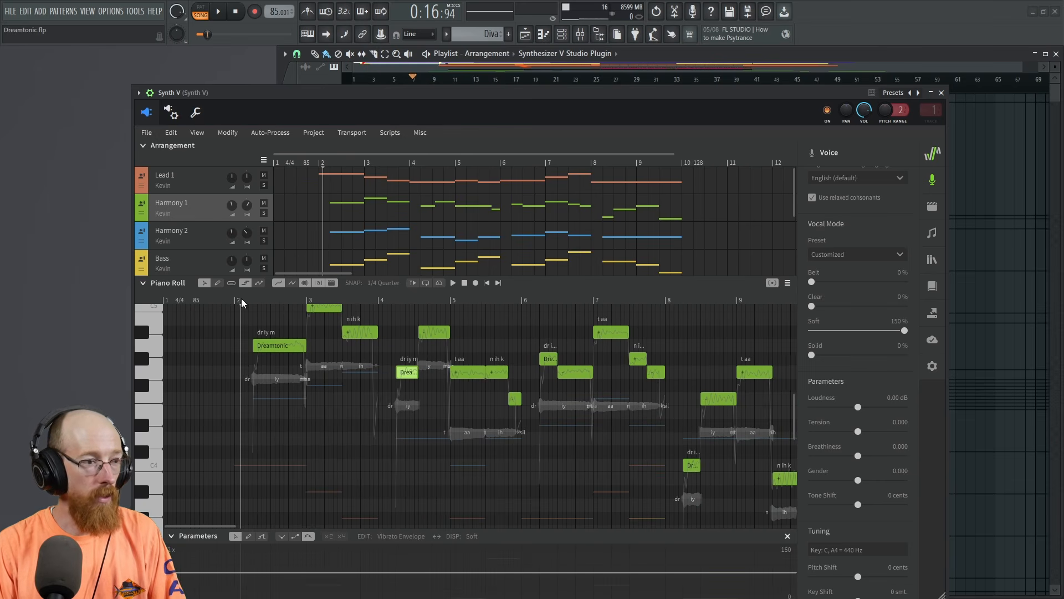
key("space")
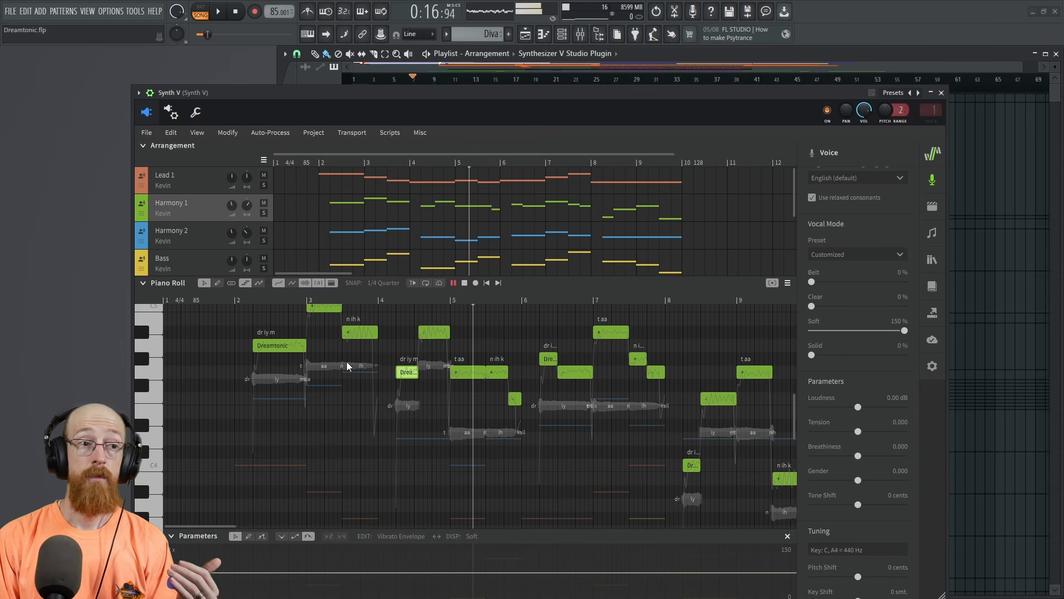
key("space")
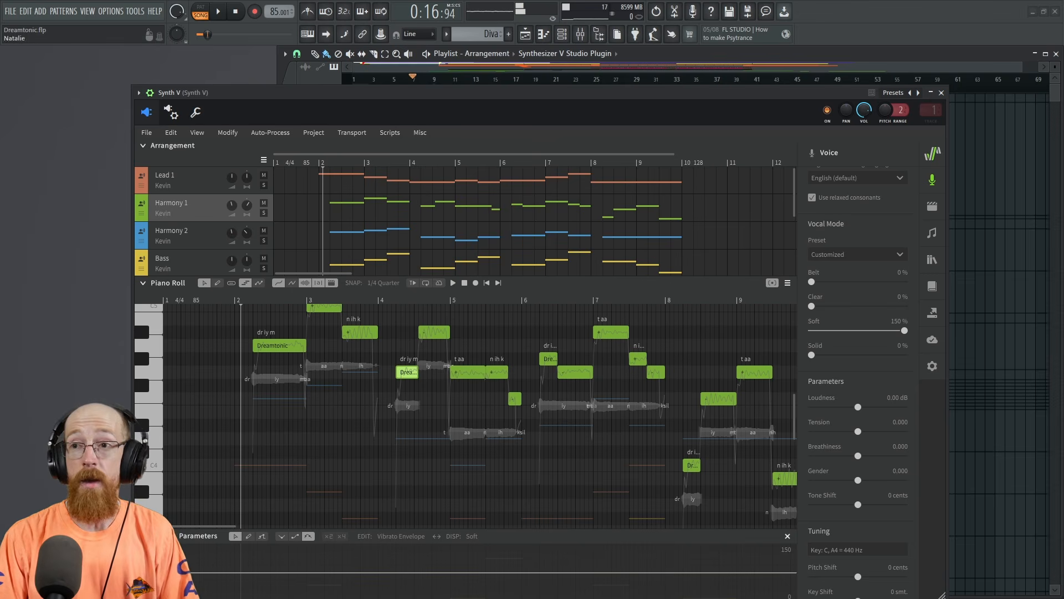
- Switch to Chrome, open dreamtonics.com/svstudio-resources and examine the vowel and consonant tables of the English phoneme reference
key("super")
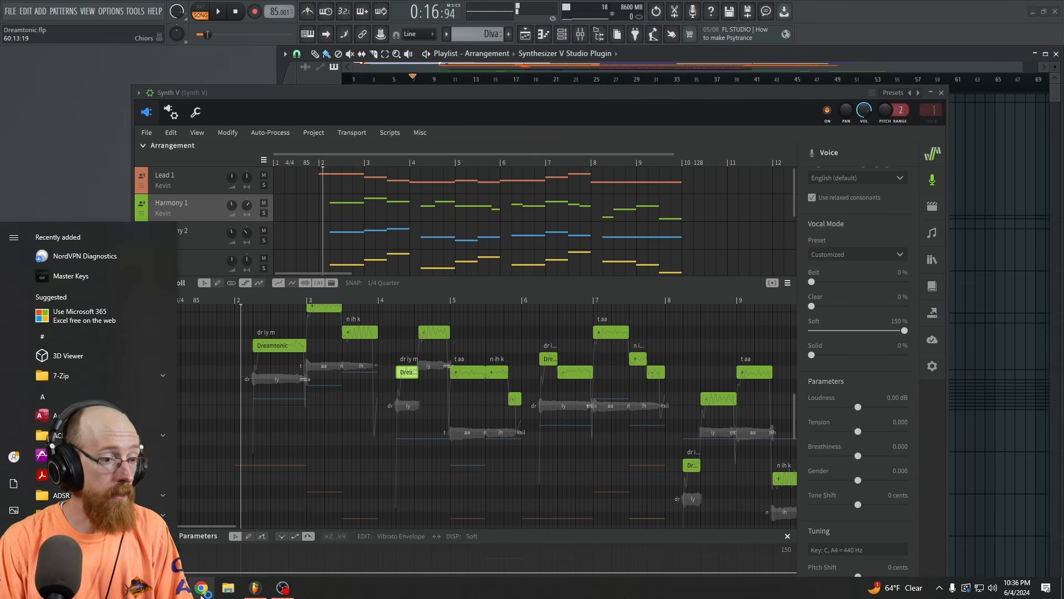
left_click(201, 588)
left_click(465, 36)
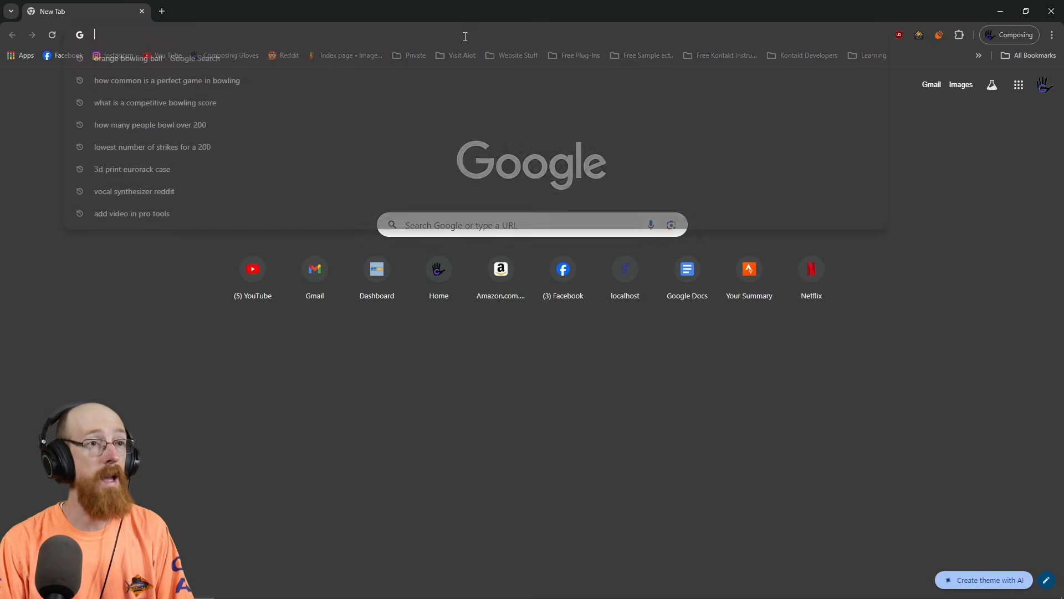
scroll(257, 241, "down", 3)
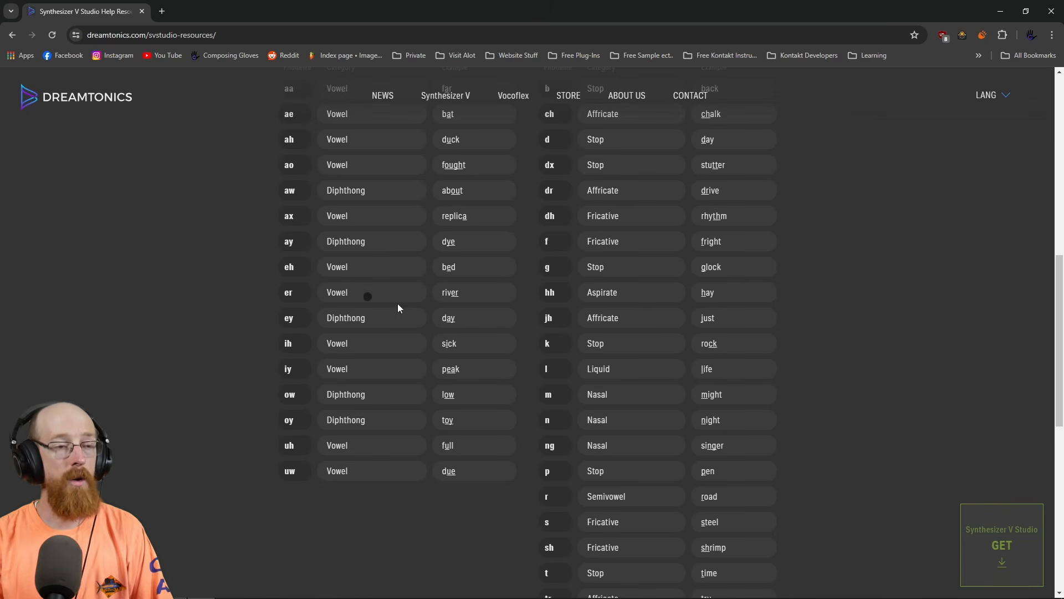
scroll(305, 278, "up", 3)
scroll(499, 311, "down", 4)
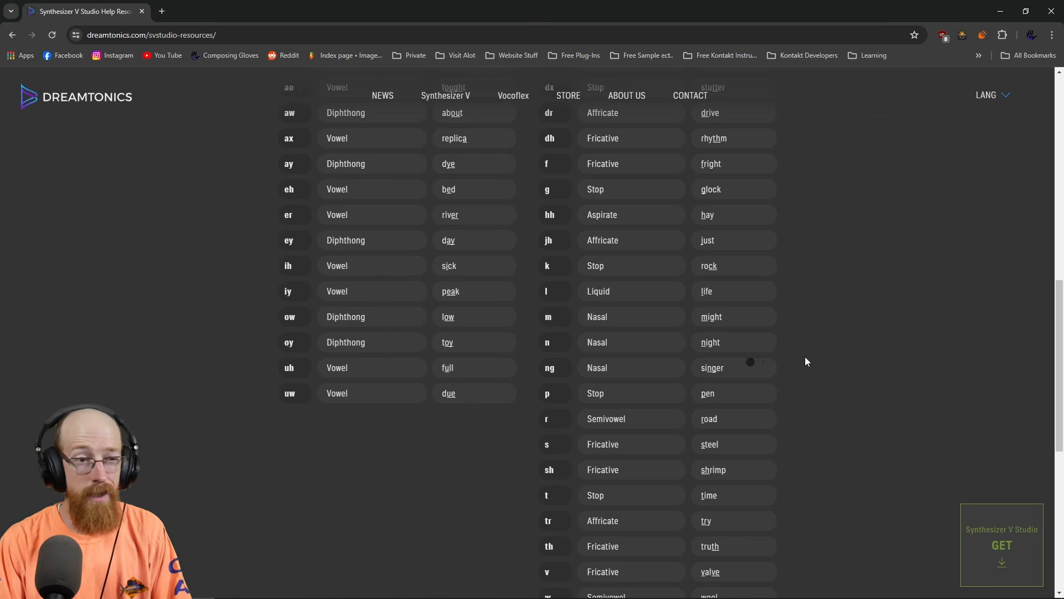
scroll(805, 361, "down", 2)
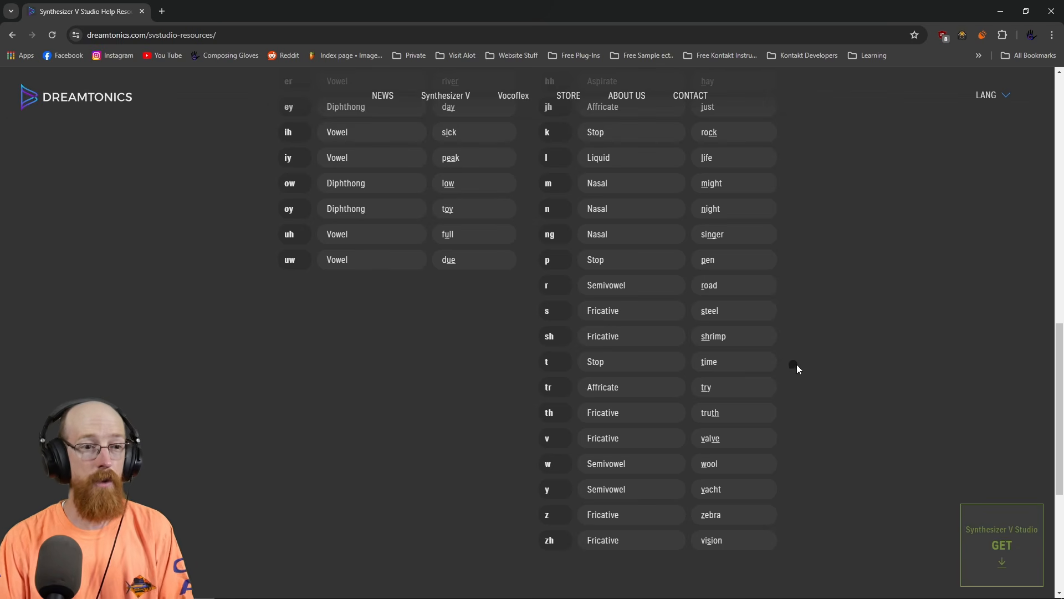
scroll(770, 384, "up", 4)
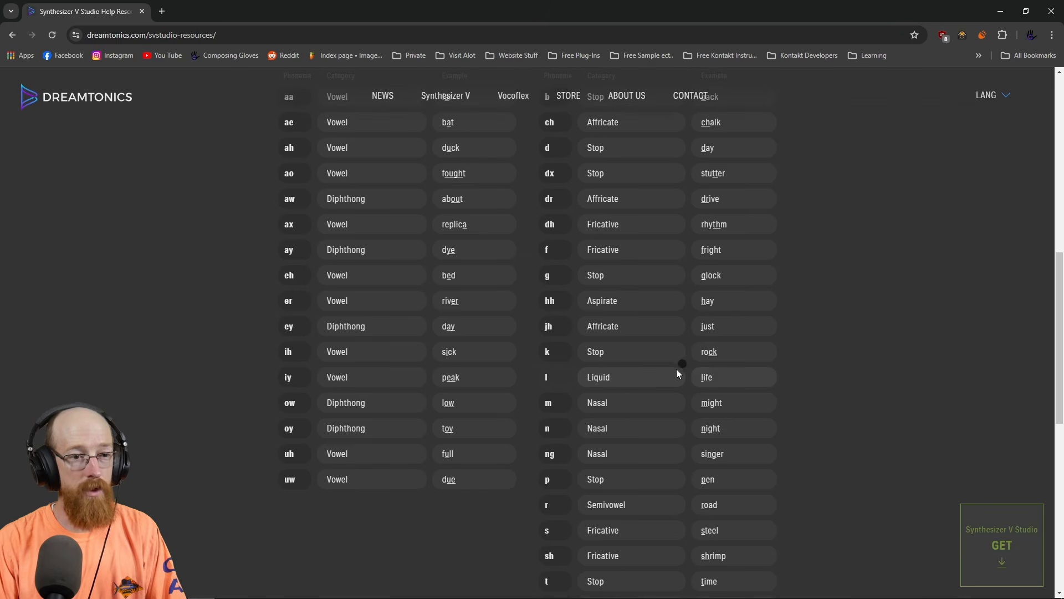
- Switch back to FL Studio and change the lyric of Harmony 1's first note at bar 2 to "Live"
key("alt+Tab")
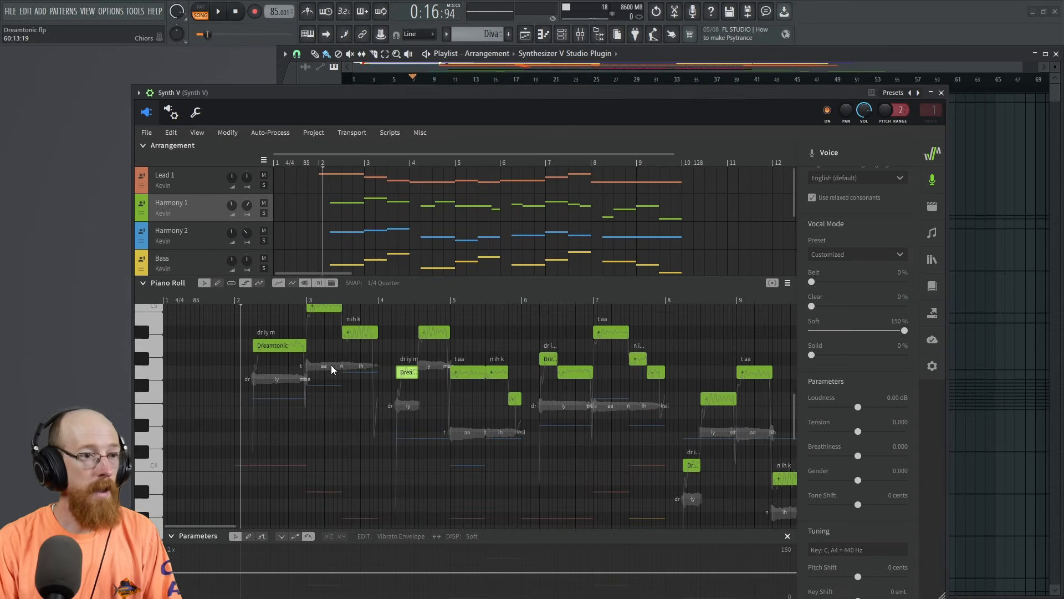
double_click(282, 347)
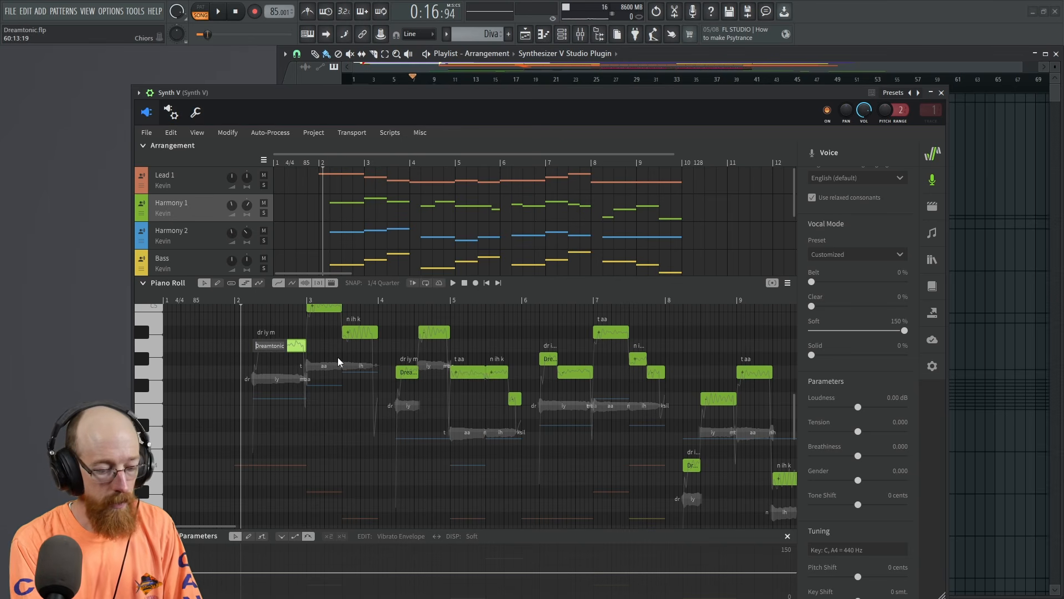
type("Live")
key("Return")
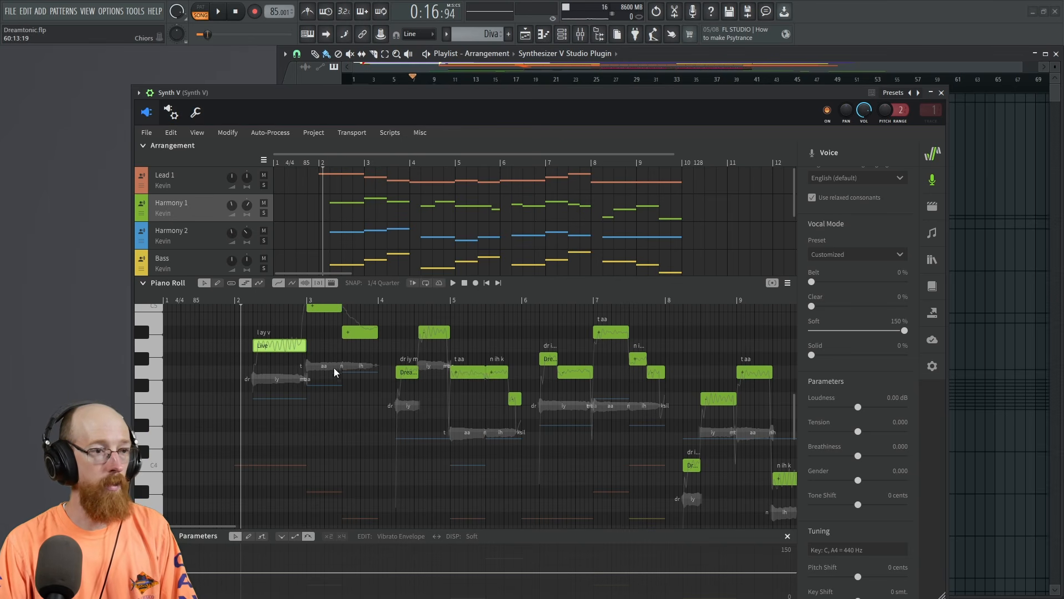
scroll(338, 358, "up", 1)
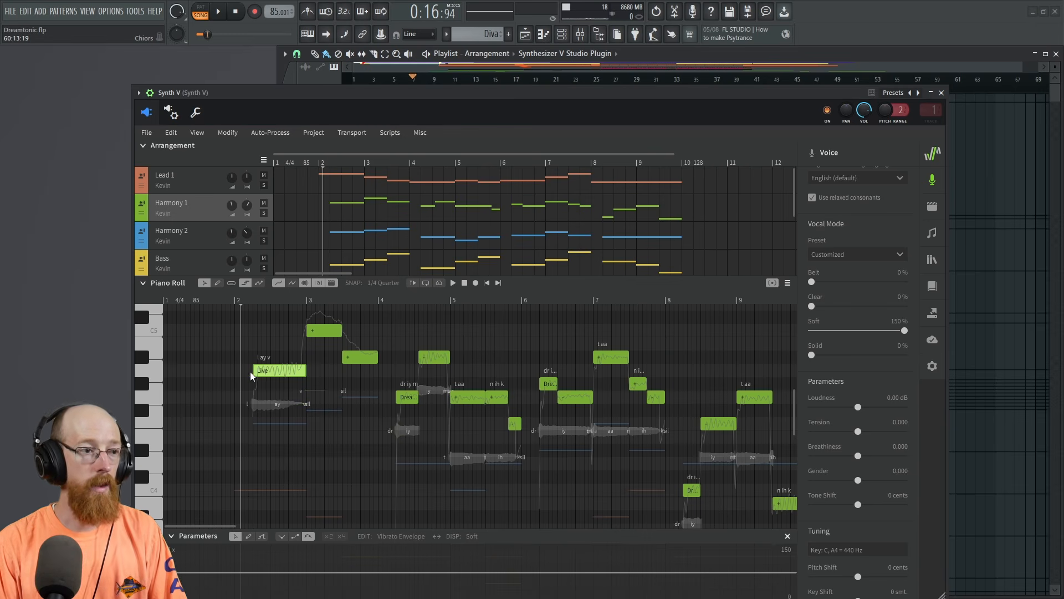
- Solo the Harmony 1 track and play the phrase from bar 2, then stop
left_click(263, 213)
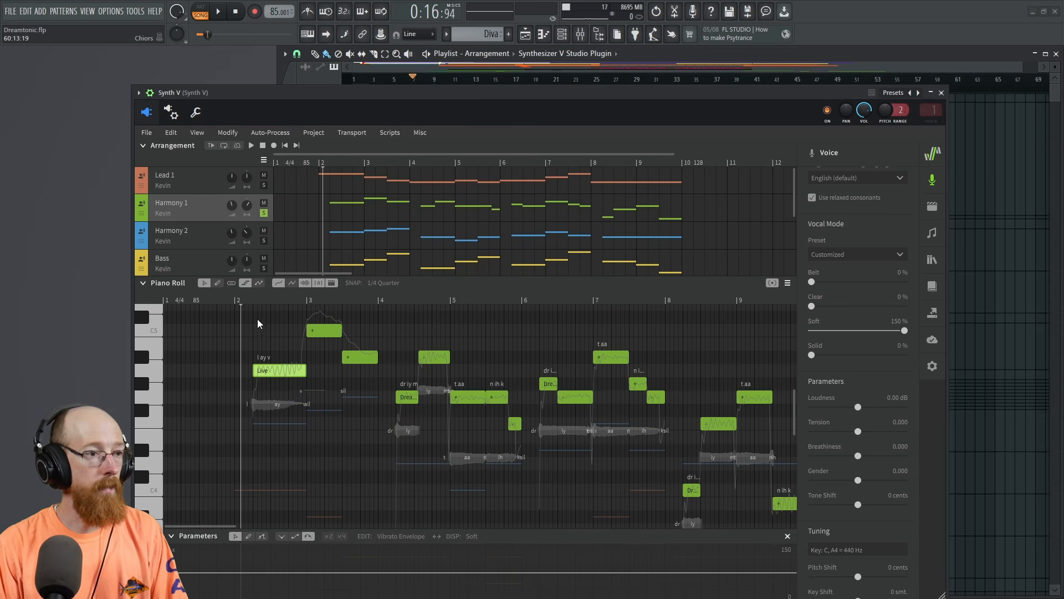
key("space")
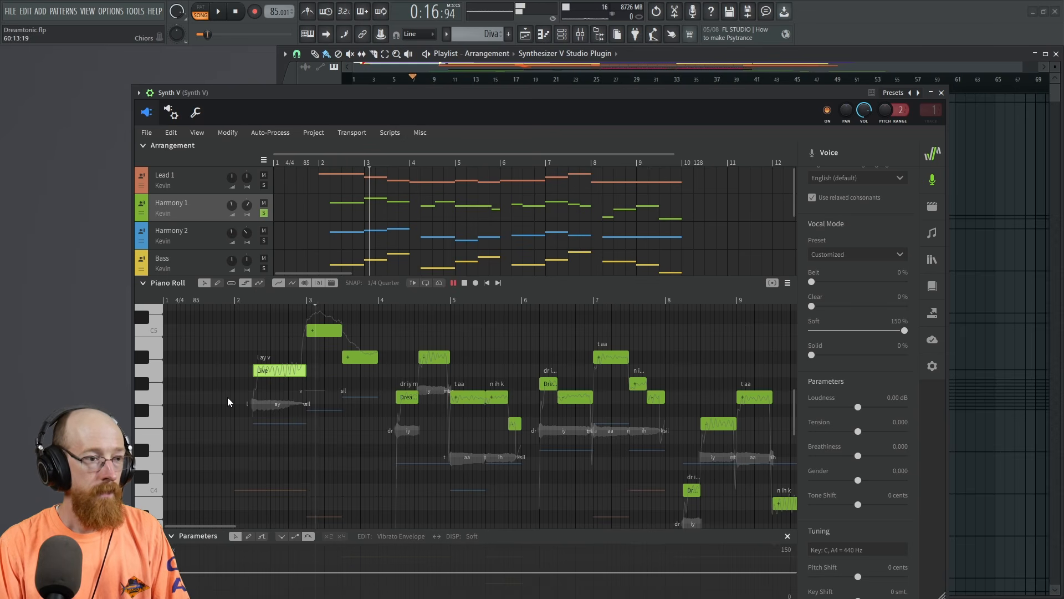
key("space")
- Set the lyrics of the two Harmony 1 notes following "Live" to "-" so the word is held across them
double_click(324, 330)
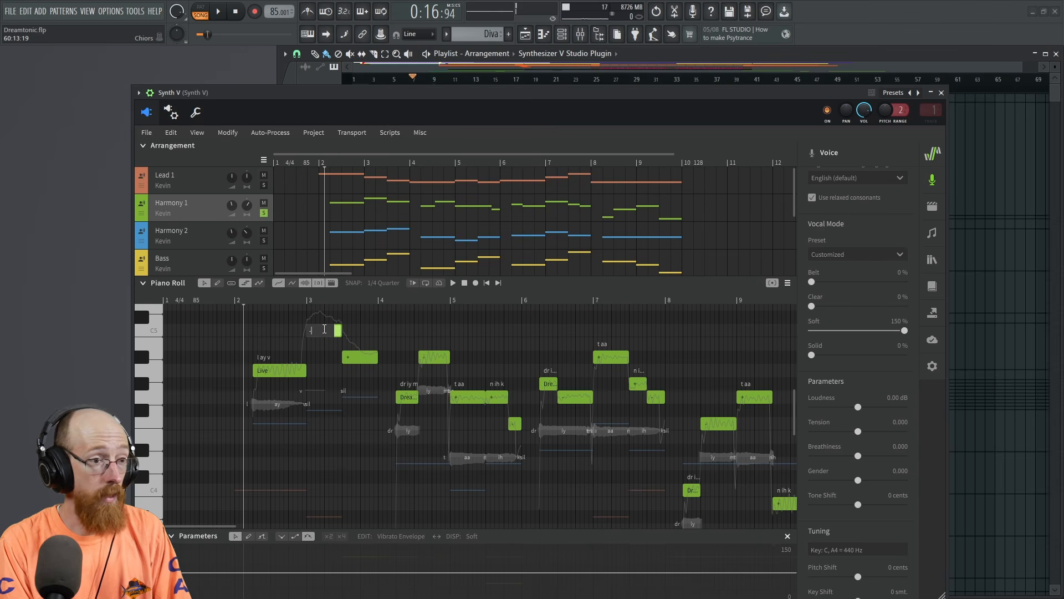
key("Tab")
type("-")
key("Return")
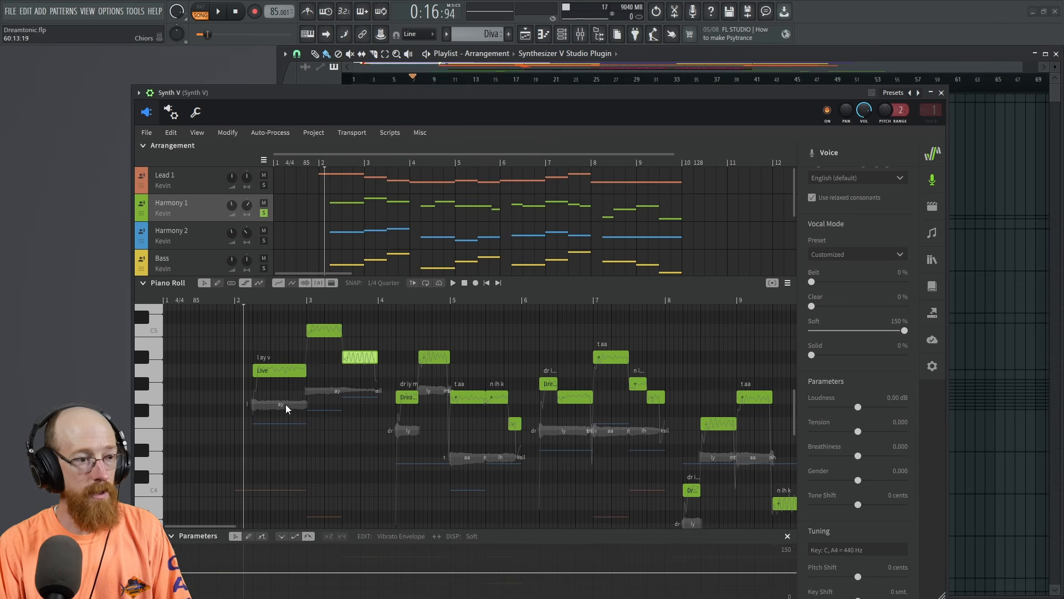
- Play the soloed Harmony 1 phrase from the start of the "Live" note, then stop
scroll(262, 361, "up", 5)
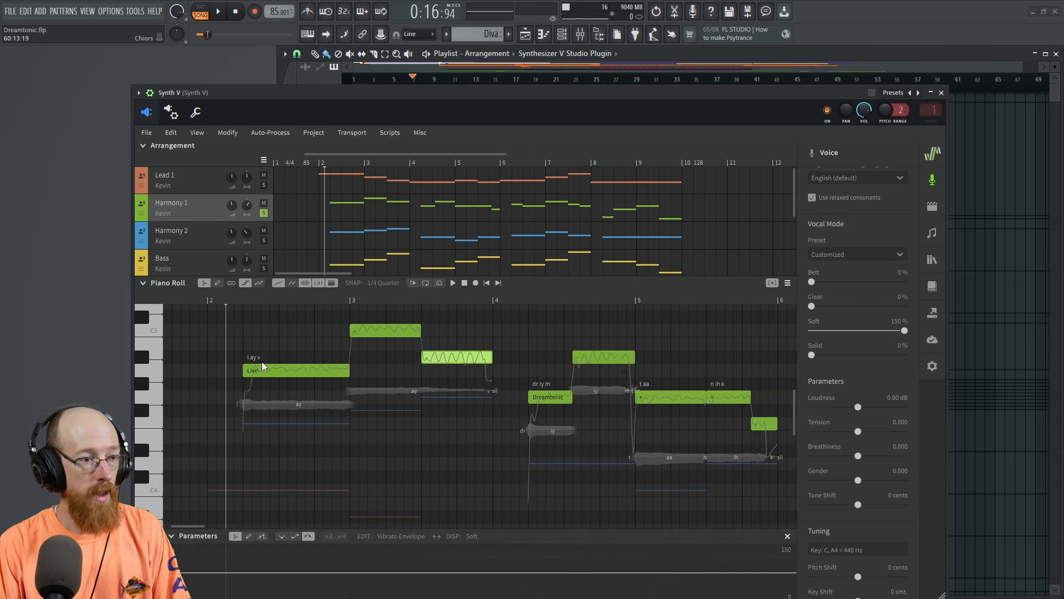
left_click(230, 301)
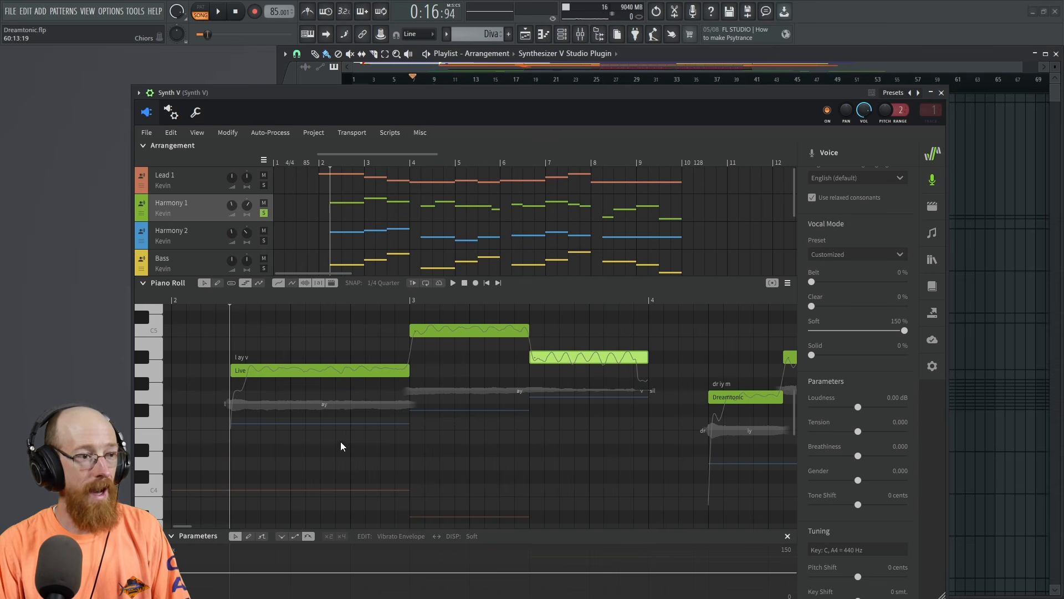
key("space")
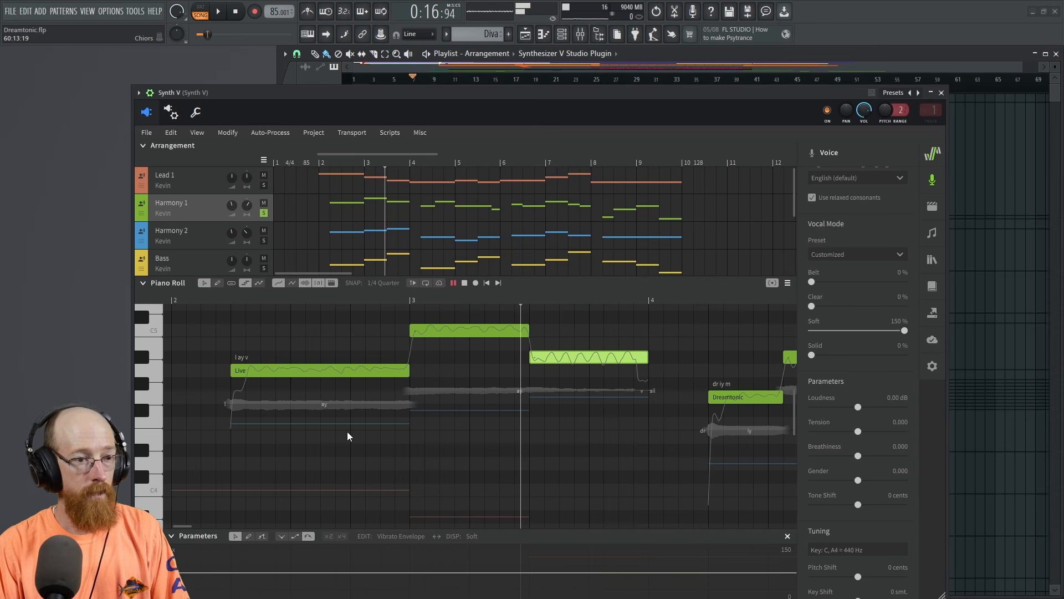
key("space")
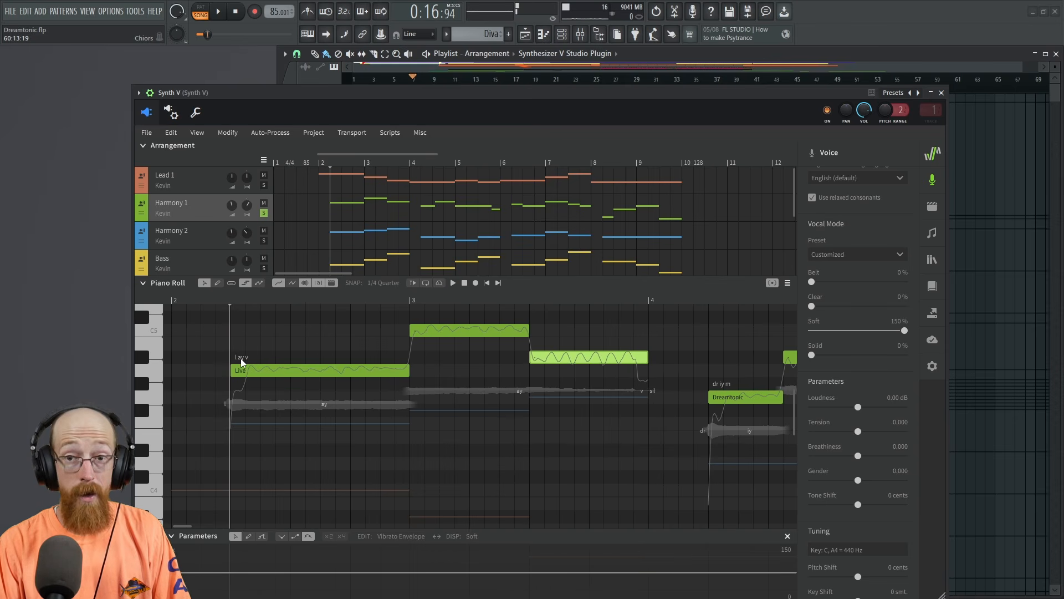
- Switch to the browser's phoneme reference and look up the vowel phoneme that matches the other pronunciation of "Live"
key("alt+Tab")
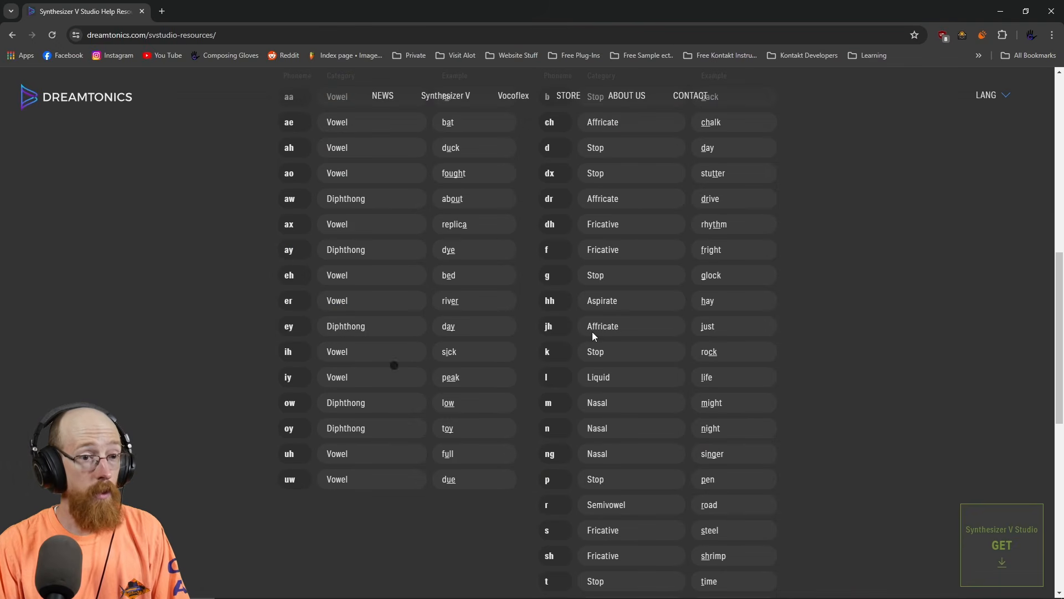
scroll(585, 330, "up", 3)
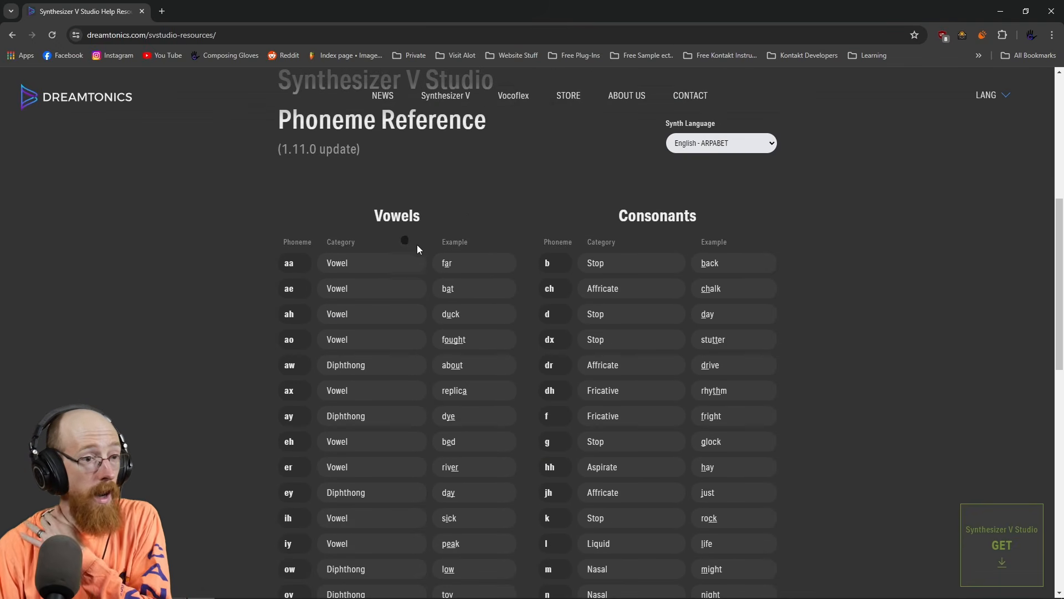
scroll(404, 258, "down", 1)
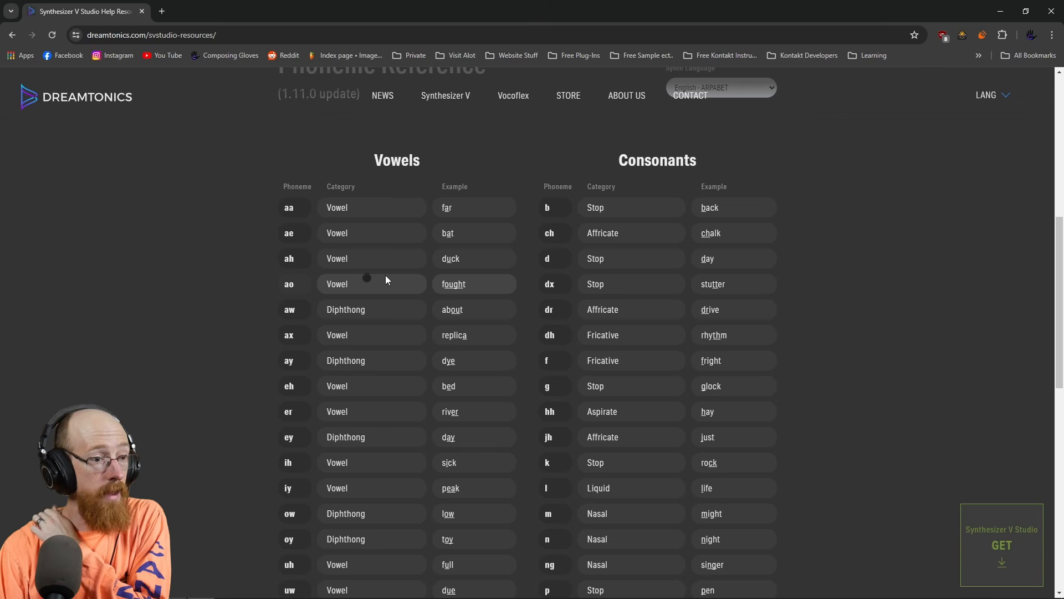
scroll(385, 275, "down", 1)
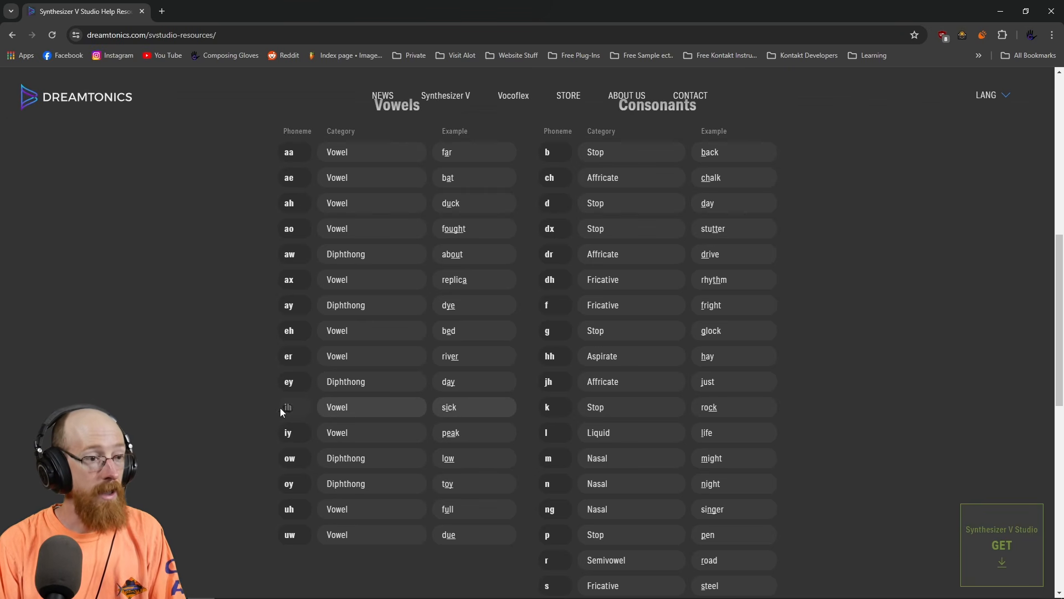
- Return to FL Studio and set the phonemes of the "Live" note to "l ih v"
key("alt+Tab")
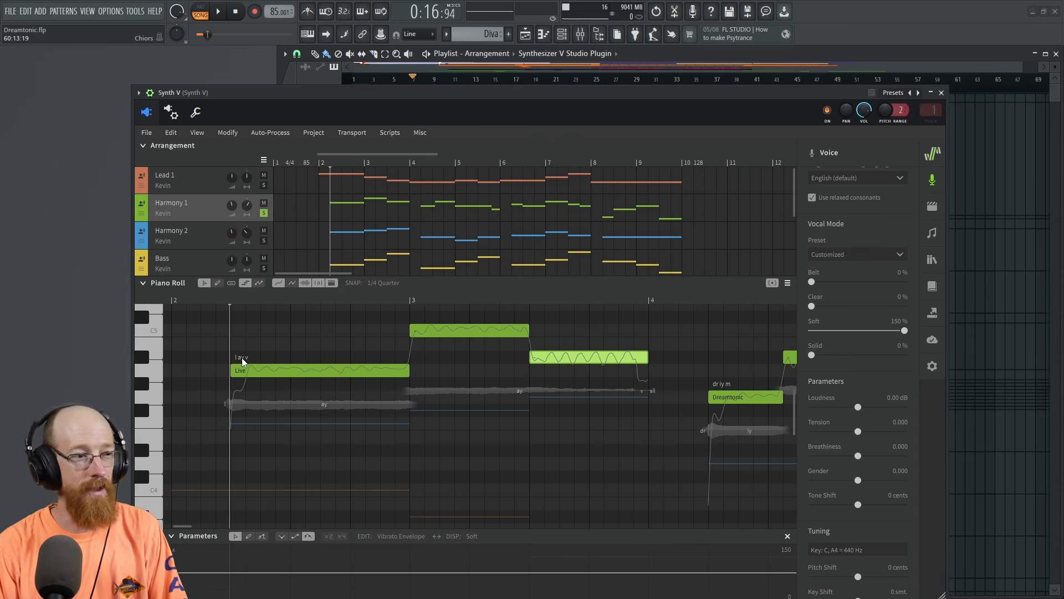
double_click(241, 357)
key("Right")
key("Right")
key("Right")
key("Right")
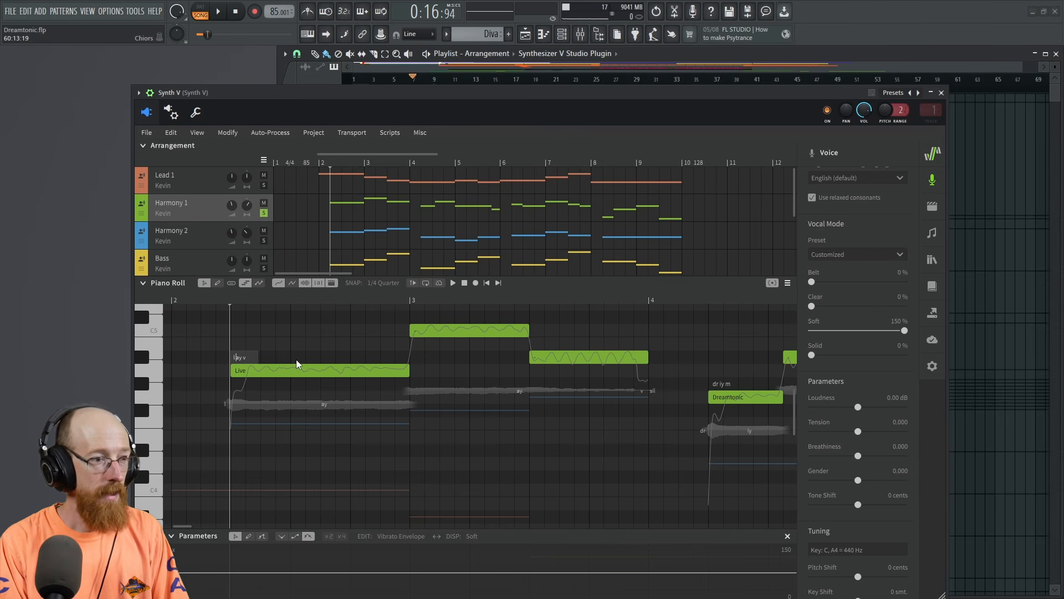
key("BackSpace")
key("BackSpace")
type("ih")
key("Return")
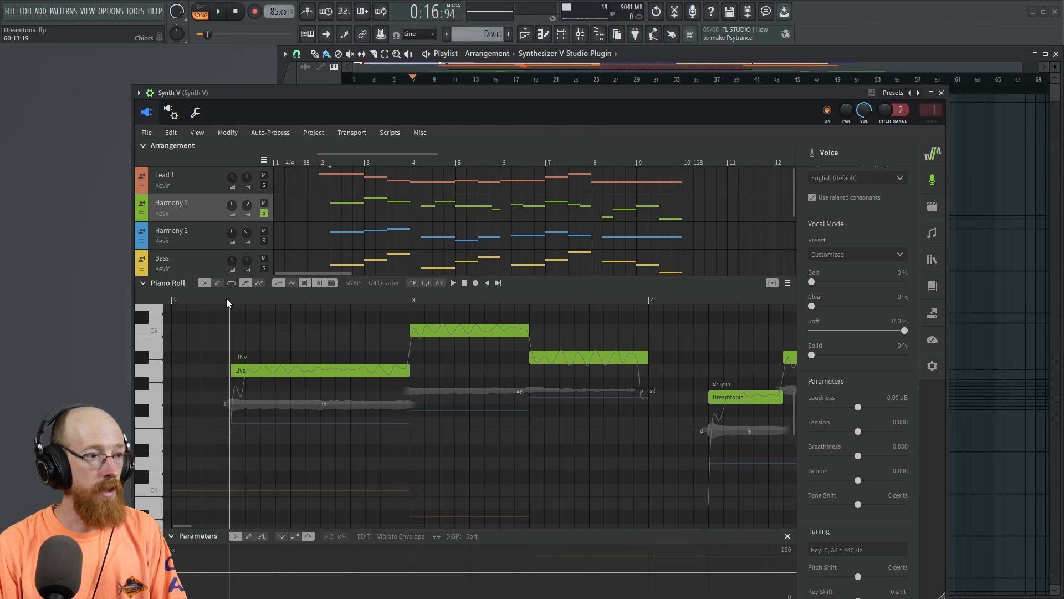
- Play the phrase with the "l ih v" pronunciation, then undo the phoneme and lyric edits back to "Dreamtonic"
left_click(227, 298)
key("space")
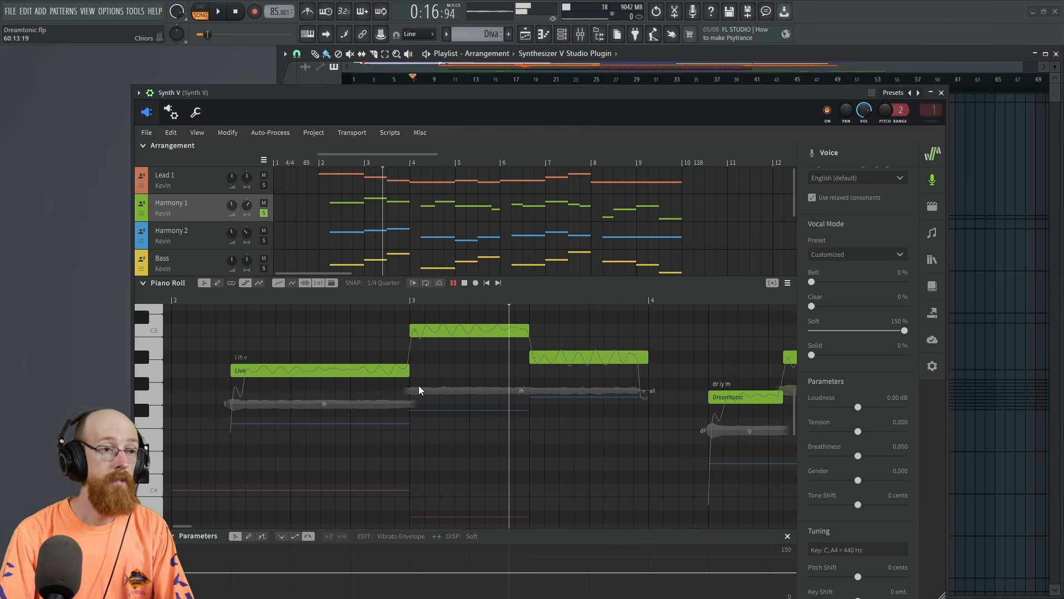
key("space")
left_click(220, 300)
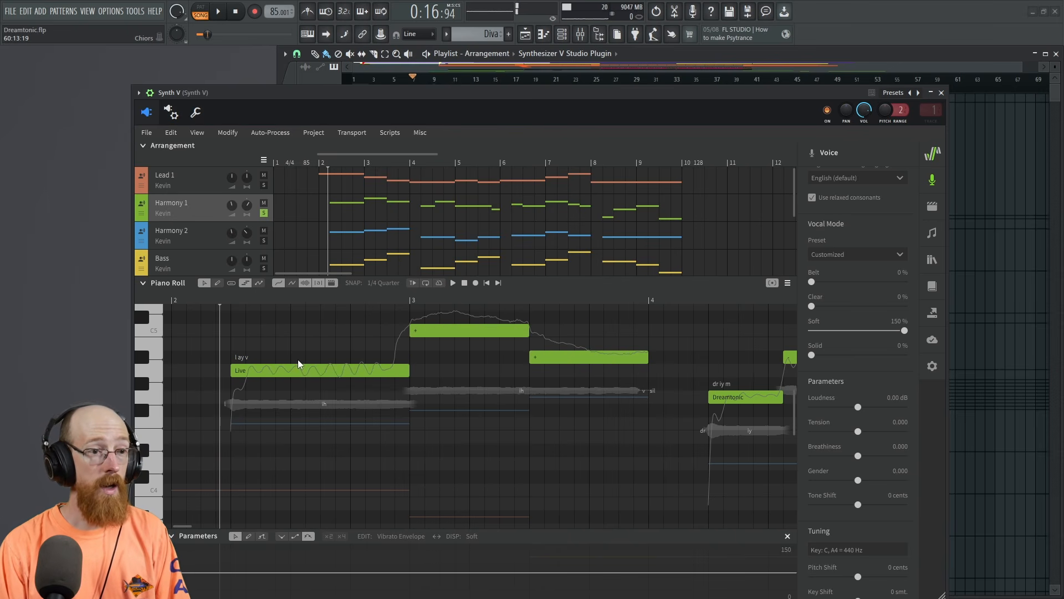
key("ctrl+z")
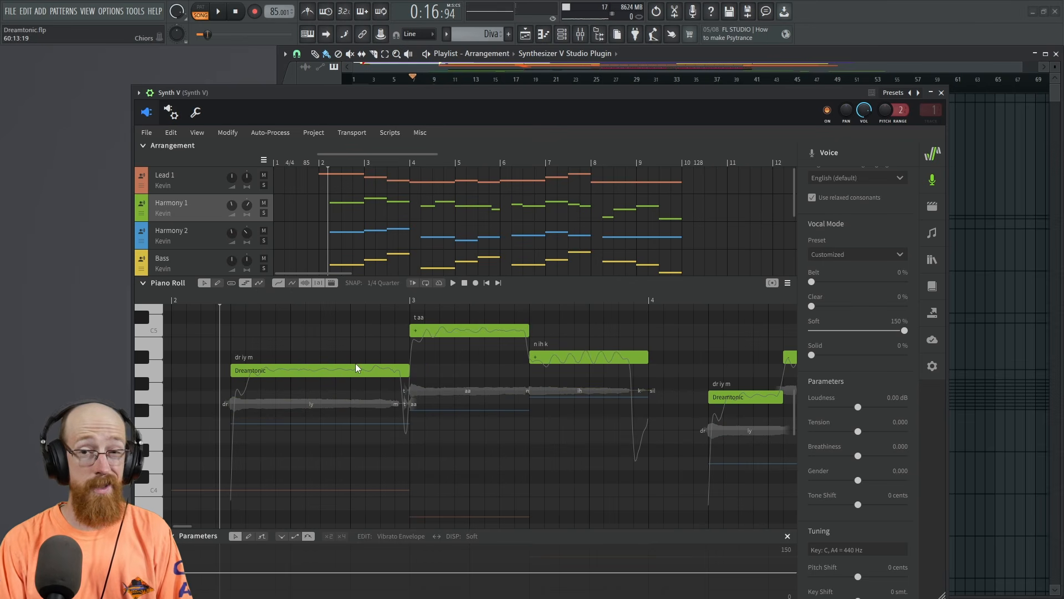
- Create a new pronunciation dictionary named "Stuff" for the Harmony 1 track
left_click(933, 289)
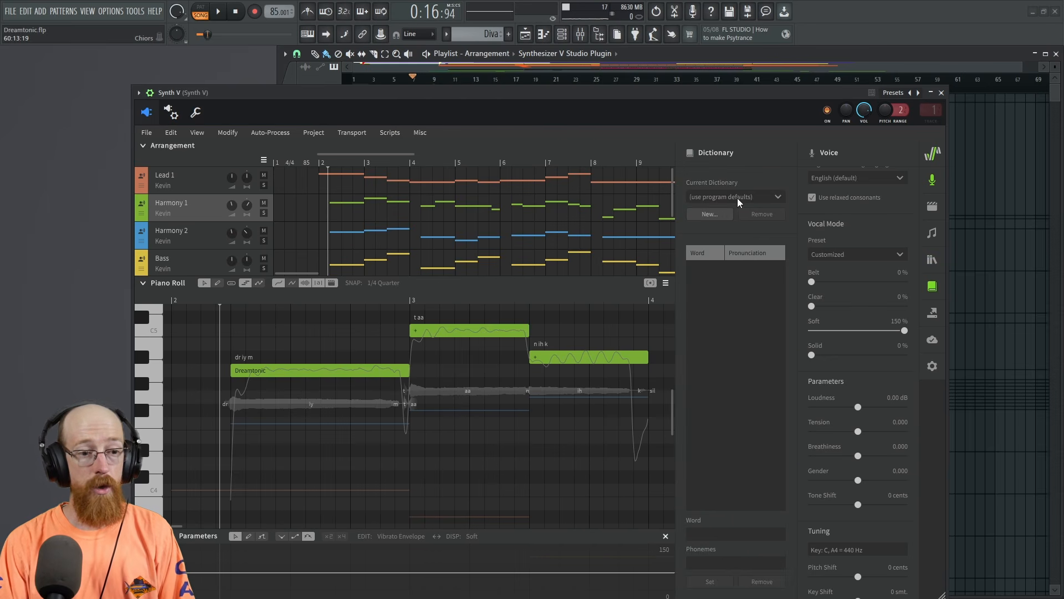
left_click(713, 217)
left_click(529, 315)
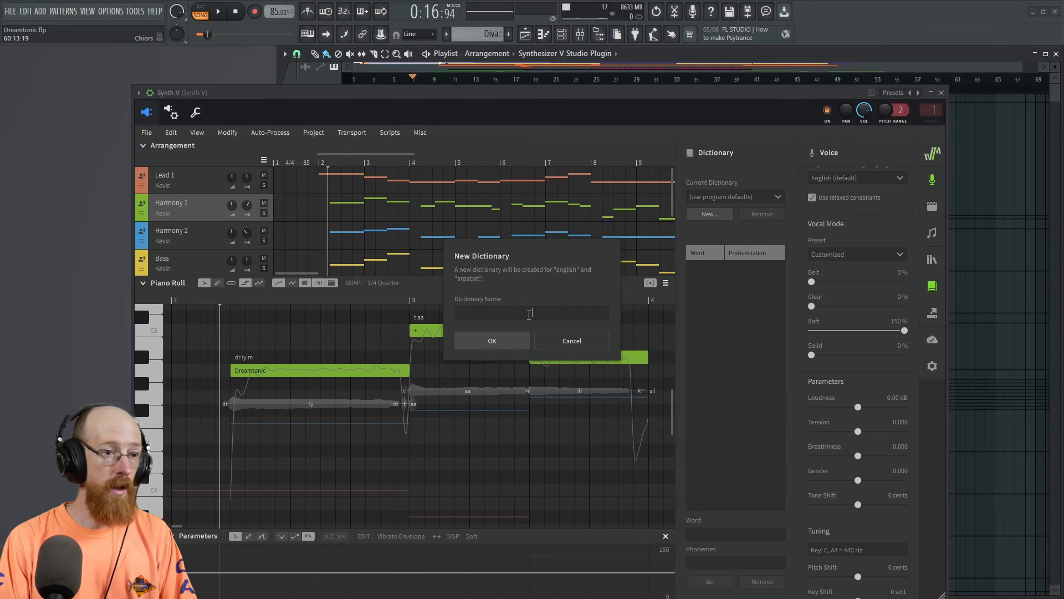
type("Stuff")
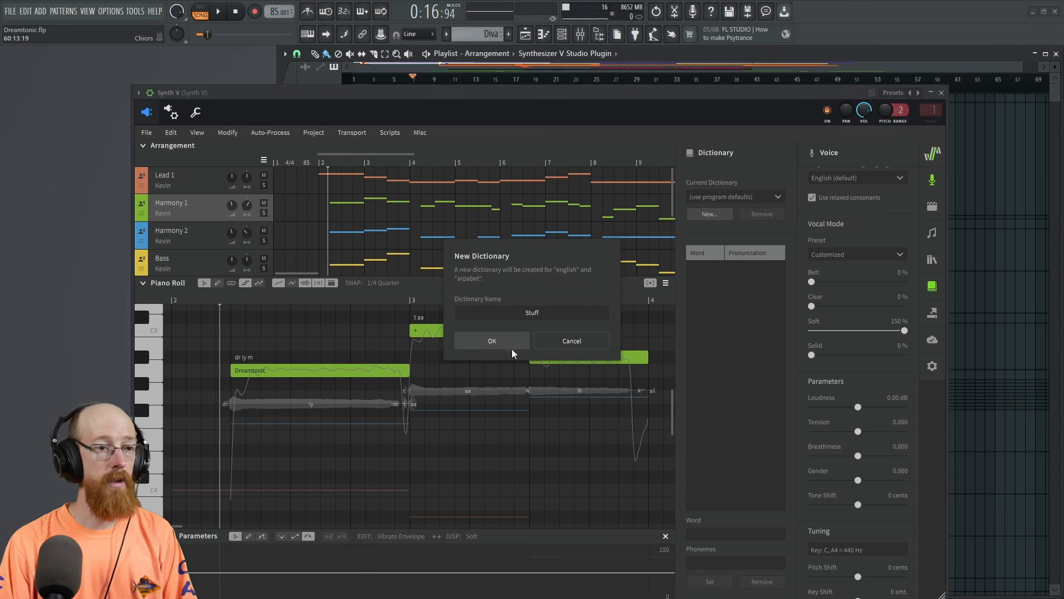
left_click(510, 344)
- Add the word "live" with the phonemes "l ih v" to the "Stuff" dictionary, and remove that dictionary again
left_click(727, 533)
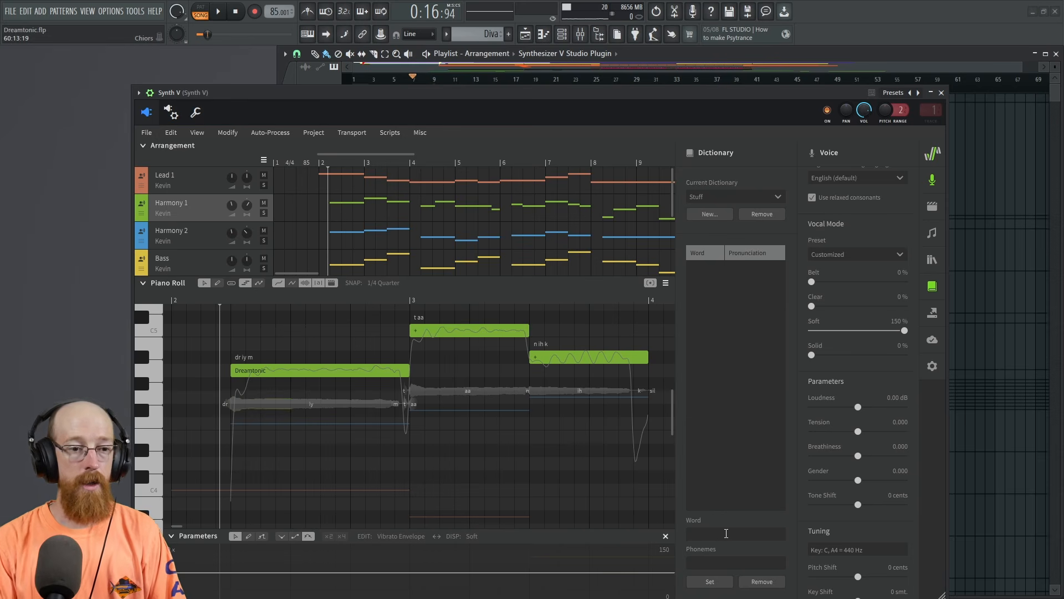
type("live")
double_click(695, 563)
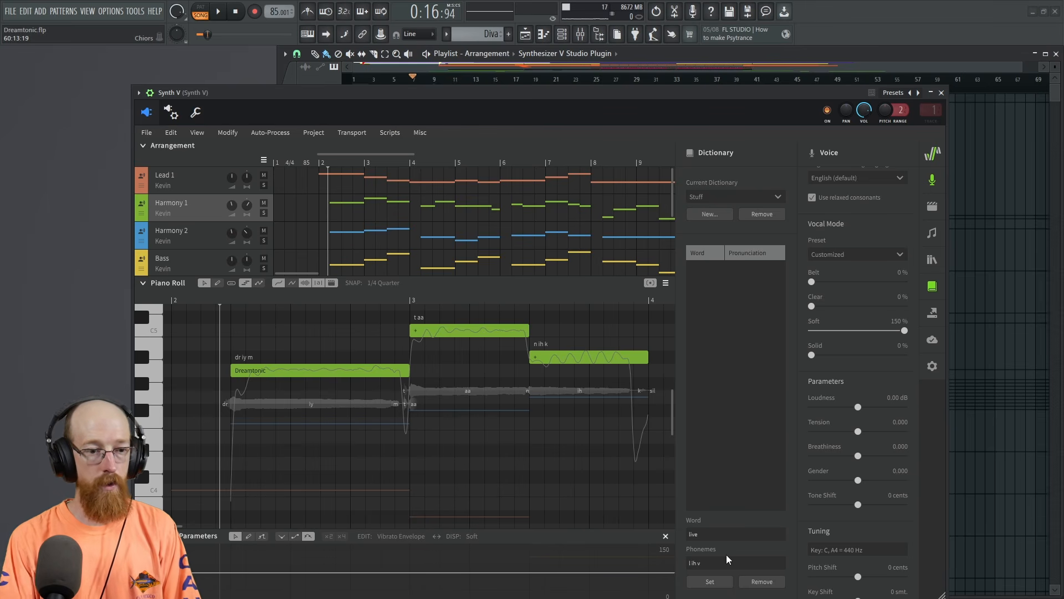
left_click(709, 581)
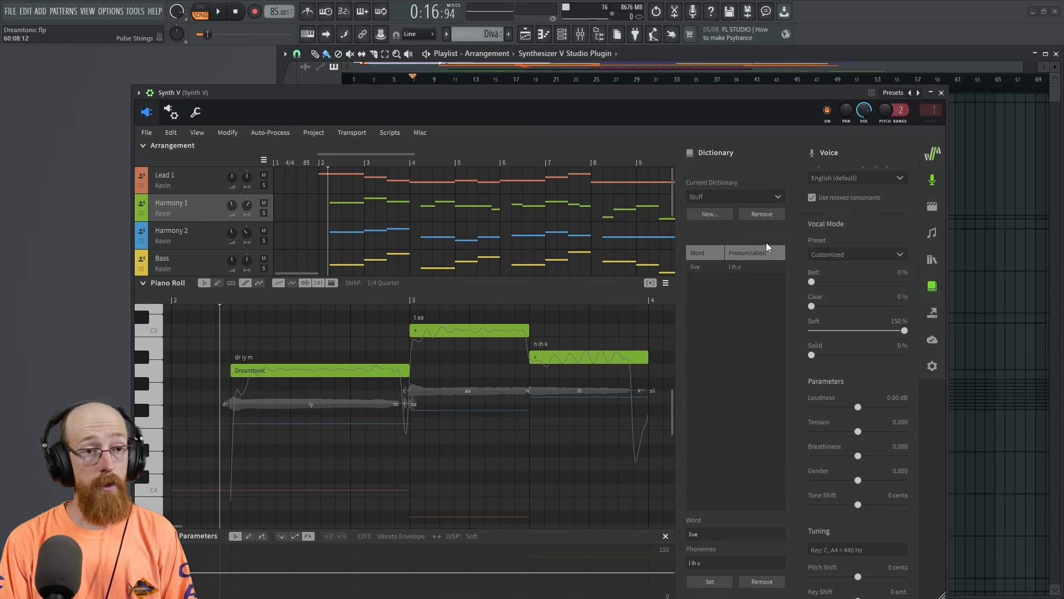
left_click(763, 215)
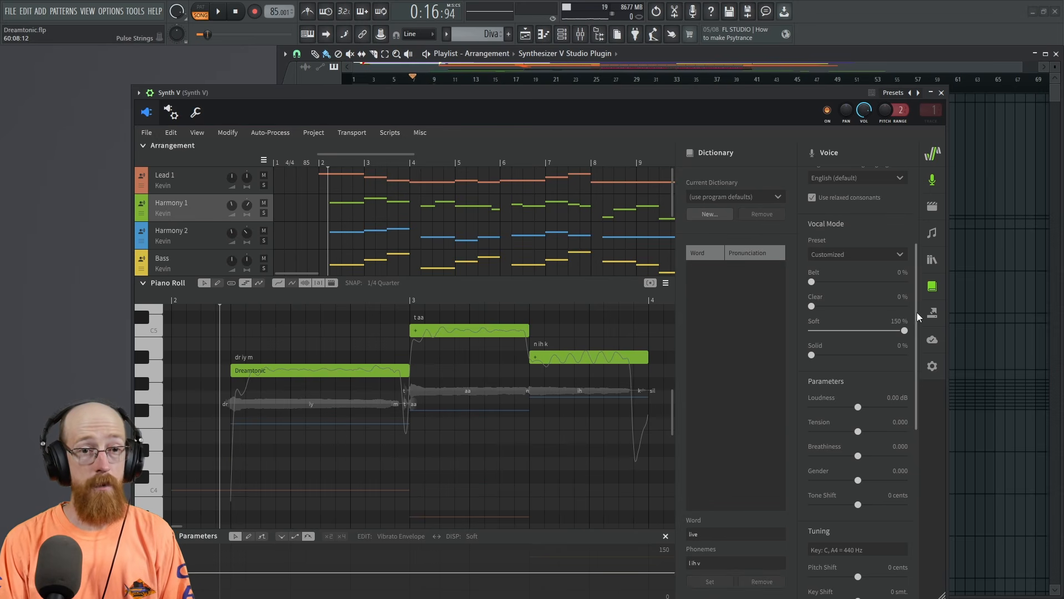
- Hide the dictionary settings and change the lyric of the first Harmony 1 note to "water"
left_click(931, 291)
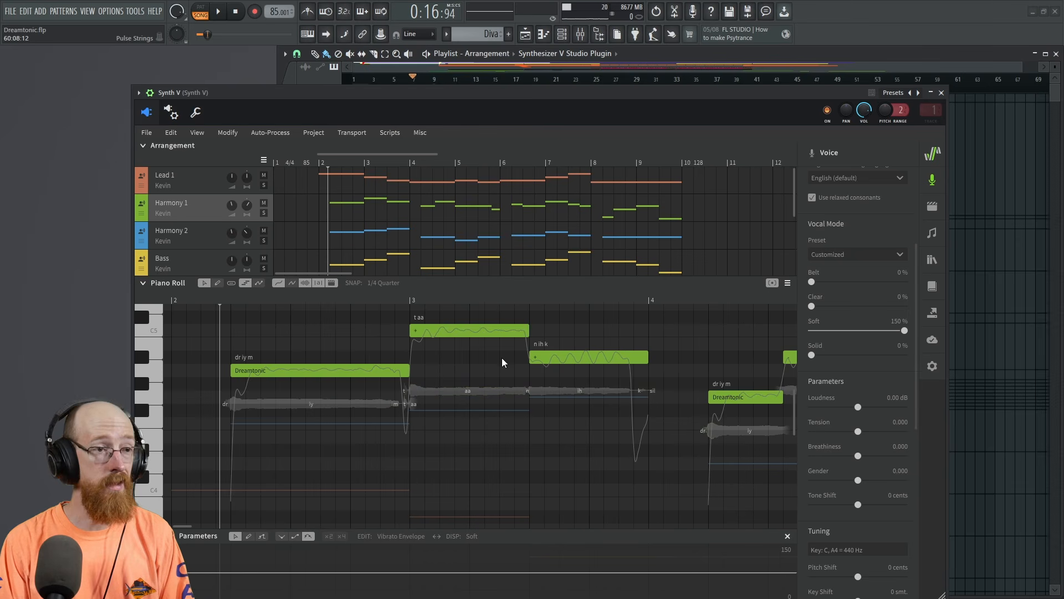
scroll(465, 417, "up", 3)
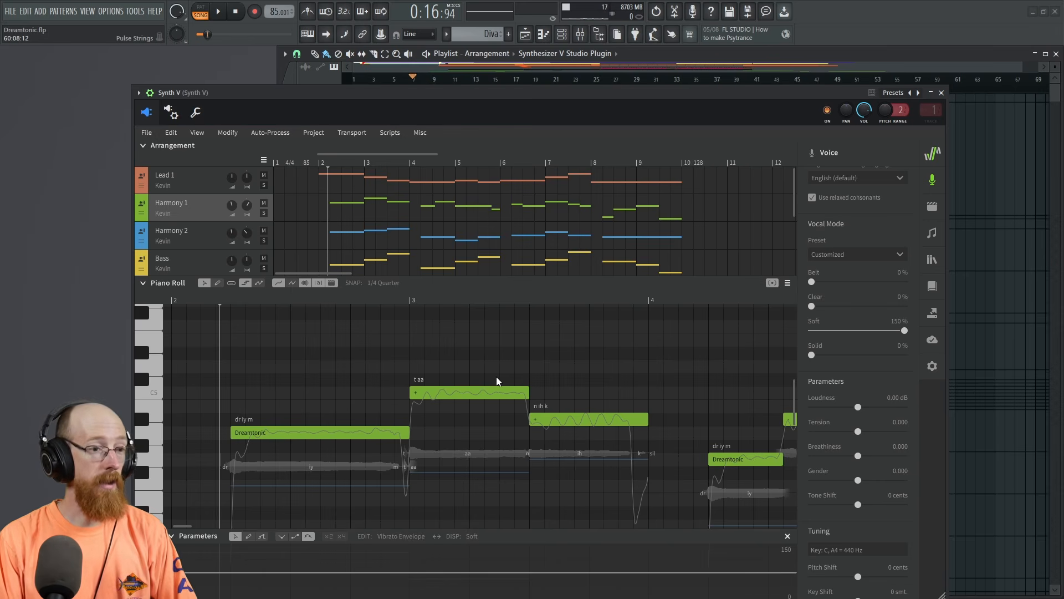
left_click(329, 428)
type("water")
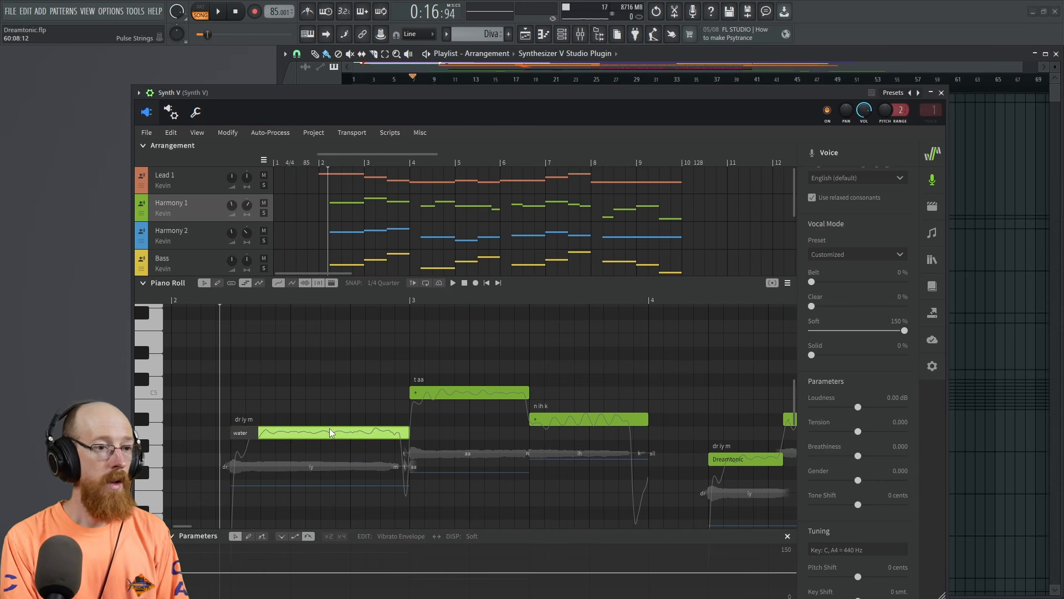
key("Return")
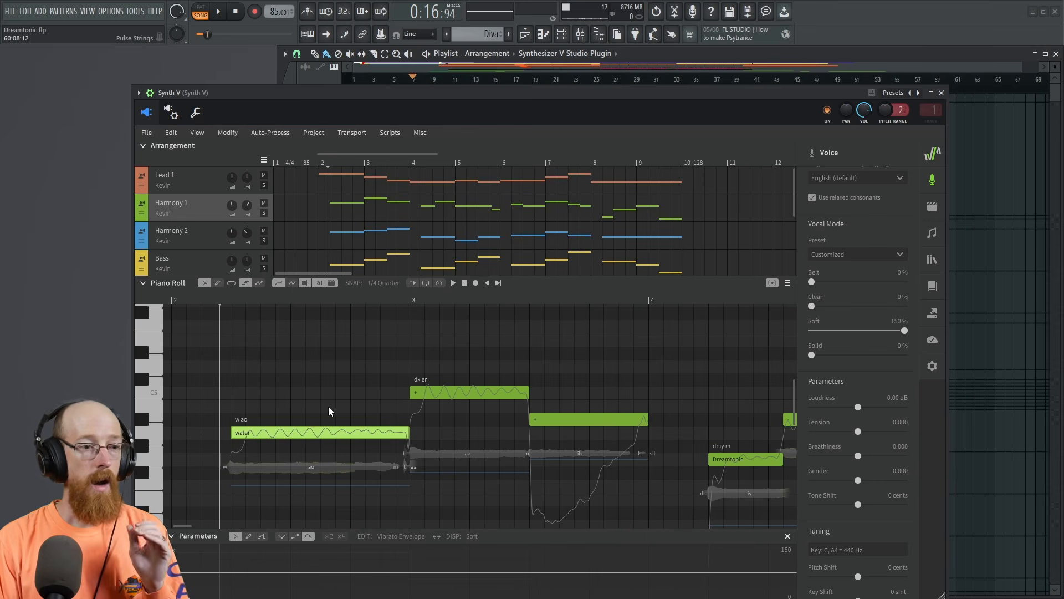
scroll(366, 413, "down", 1)
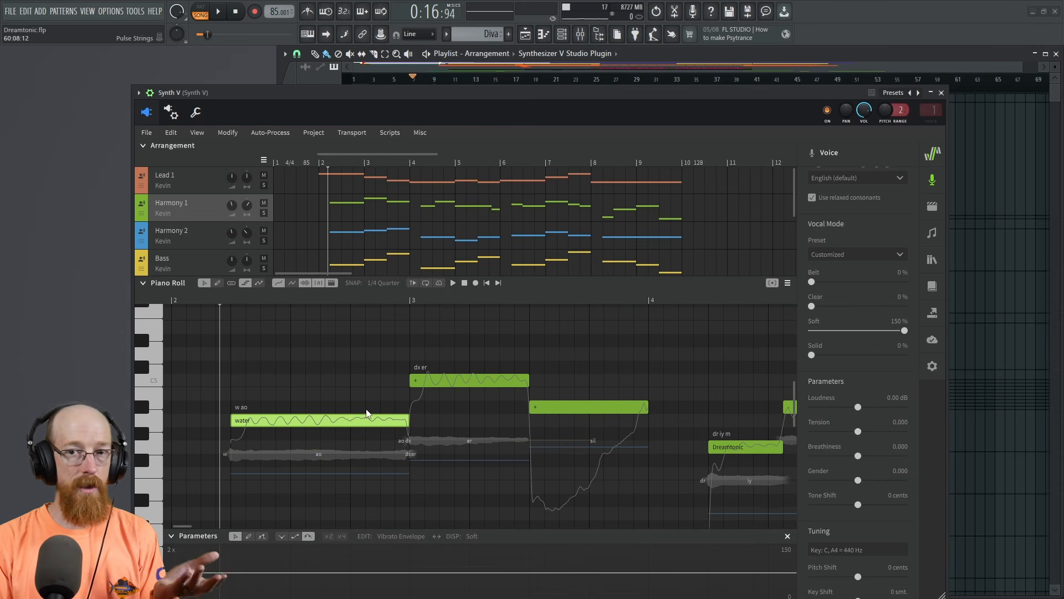
- Change the phonemes of the second note, which continues "water", to "t er"
double_click(418, 368)
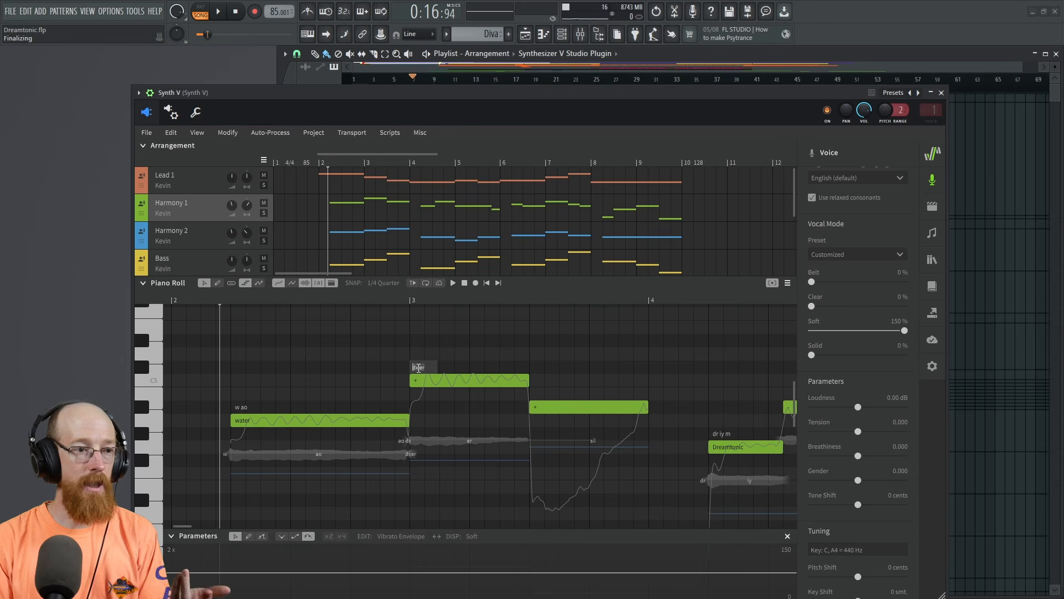
key("Right")
key("Right")
key("BackSpace")
key("BackSpace")
type("t")
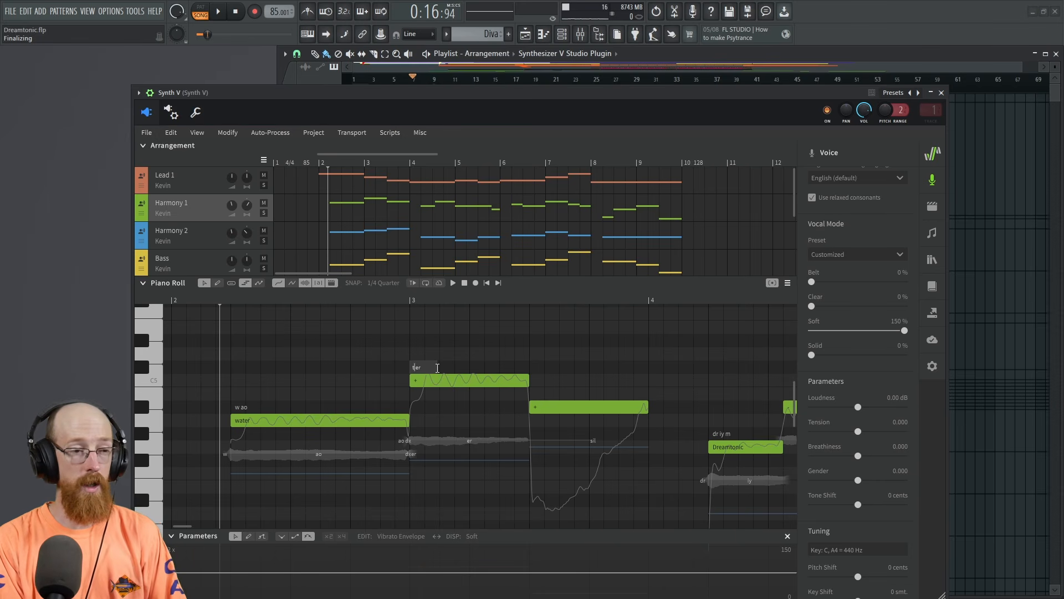
- Try "d er" as the second note's phonemes, and undo the phoneme edits back to "dx er"
double_click(417, 367)
key("BackSpace")
key("BackSpace")
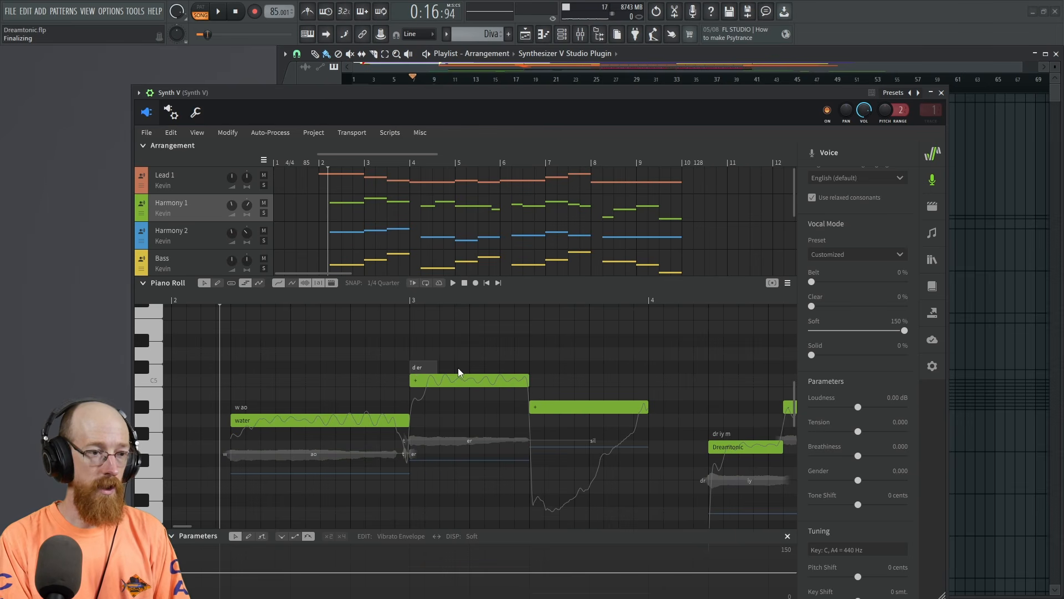
left_click(308, 381)
key("ctrl+z")
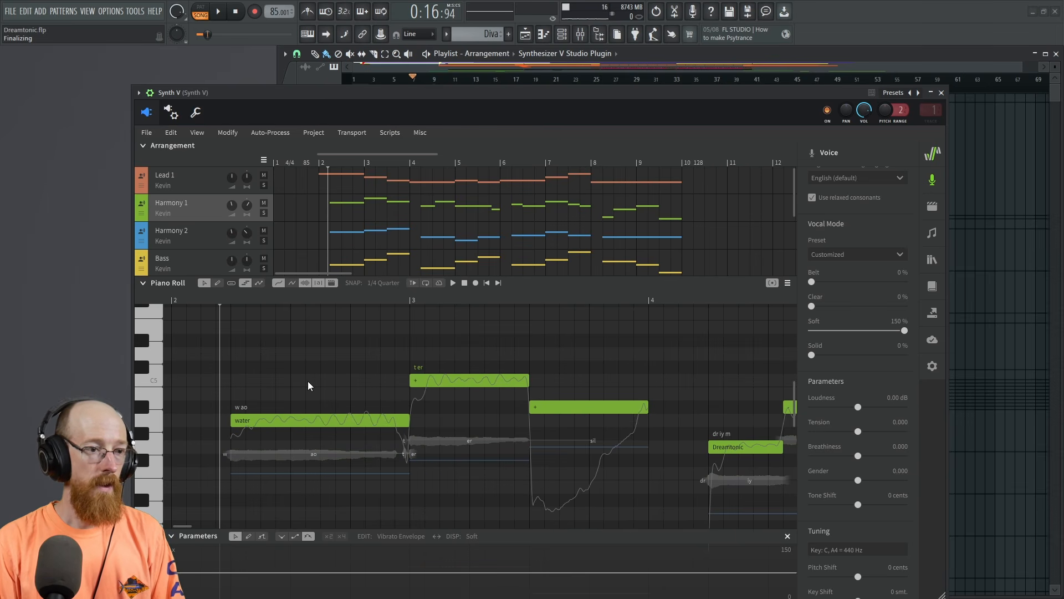
key("ctrl+z")
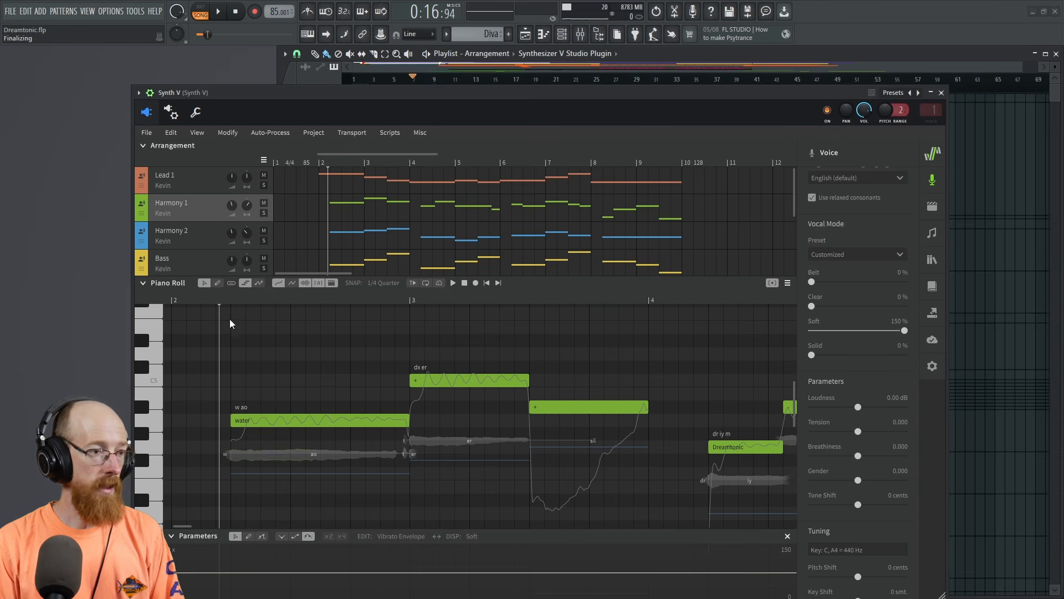
- Solo the Harmony 1 track and play the "water" phrase from just before its first note
key("space")
key("space")
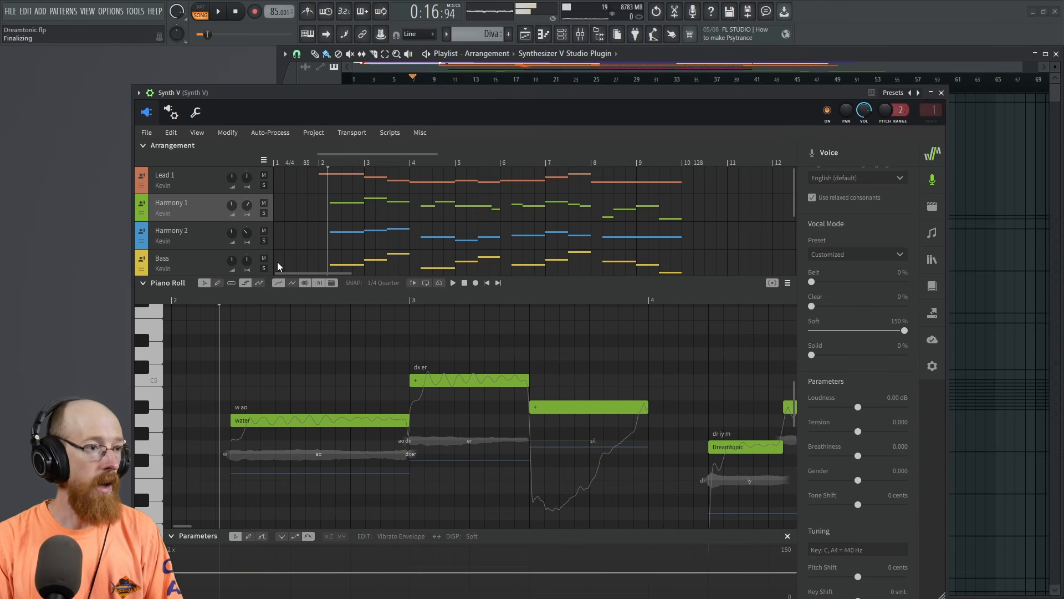
left_click(264, 213)
left_click(218, 316)
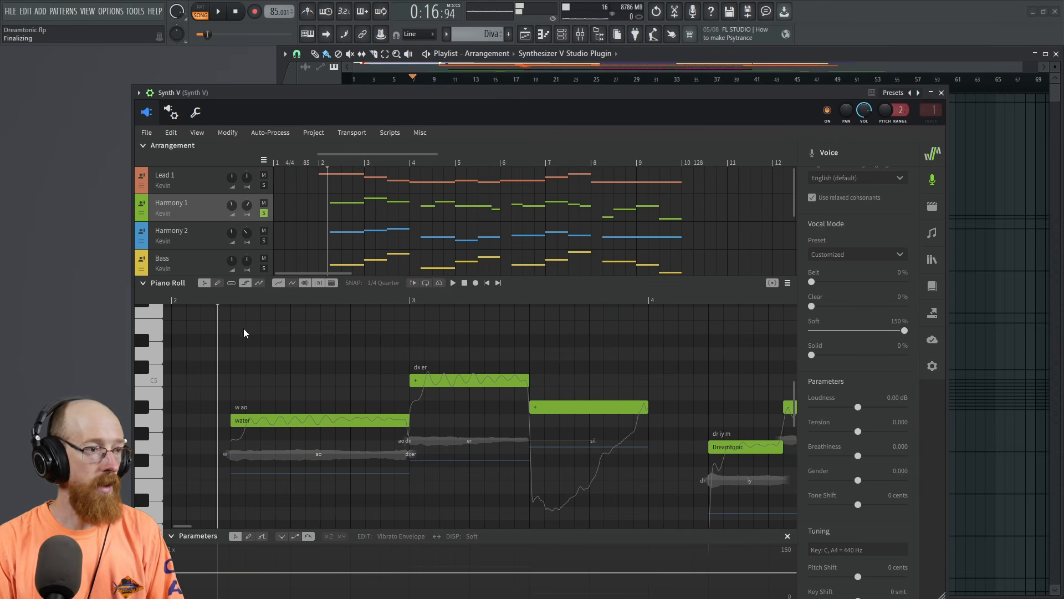
key("space")
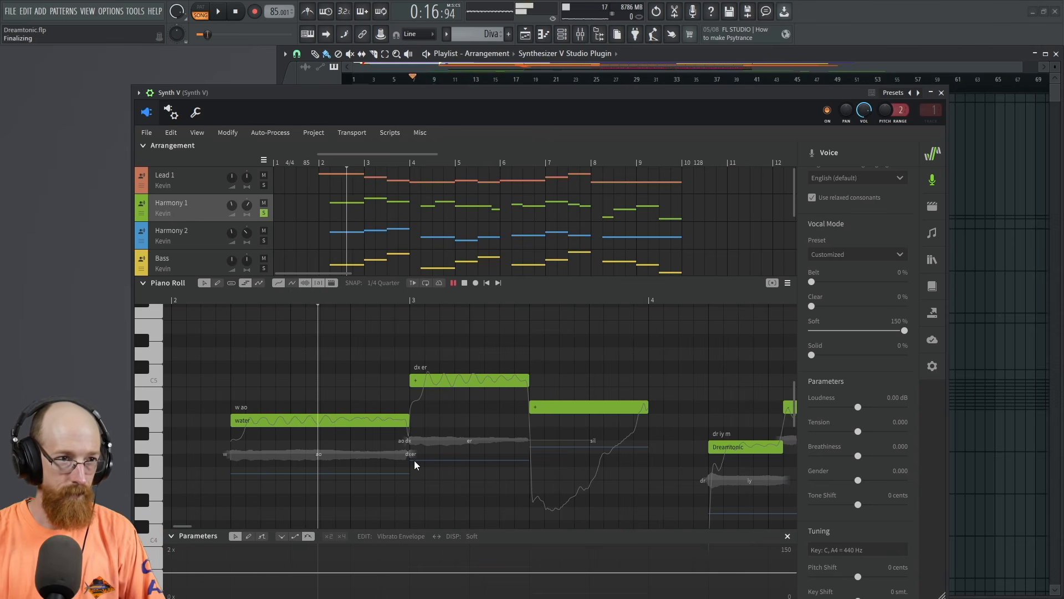
key("space")
- Set the second note's phonemes to "t er" and play the "water" phrase
type("t er")
key("Return")
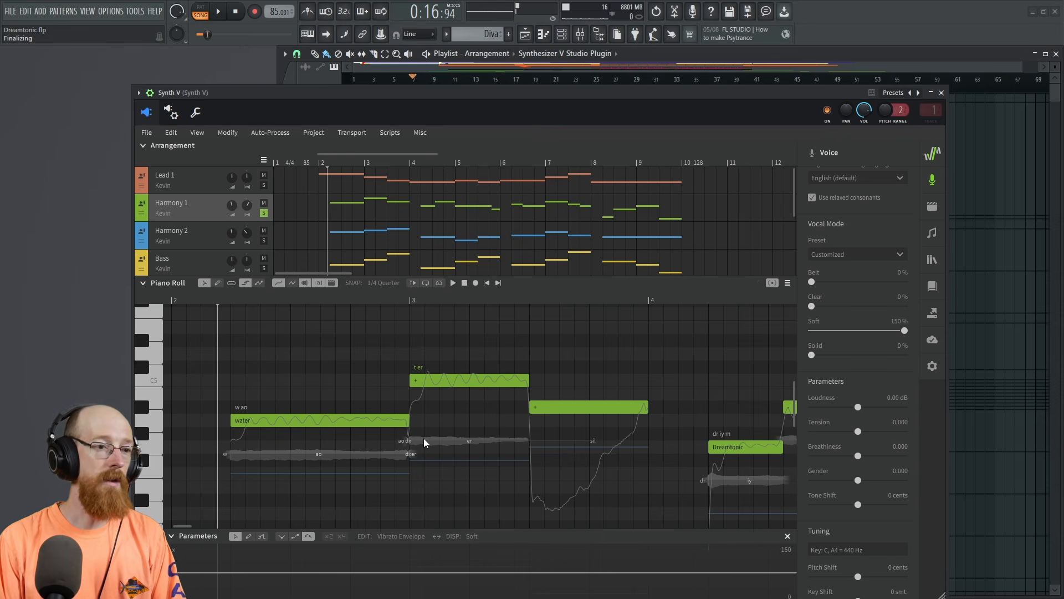
left_click(220, 301)
key("space")
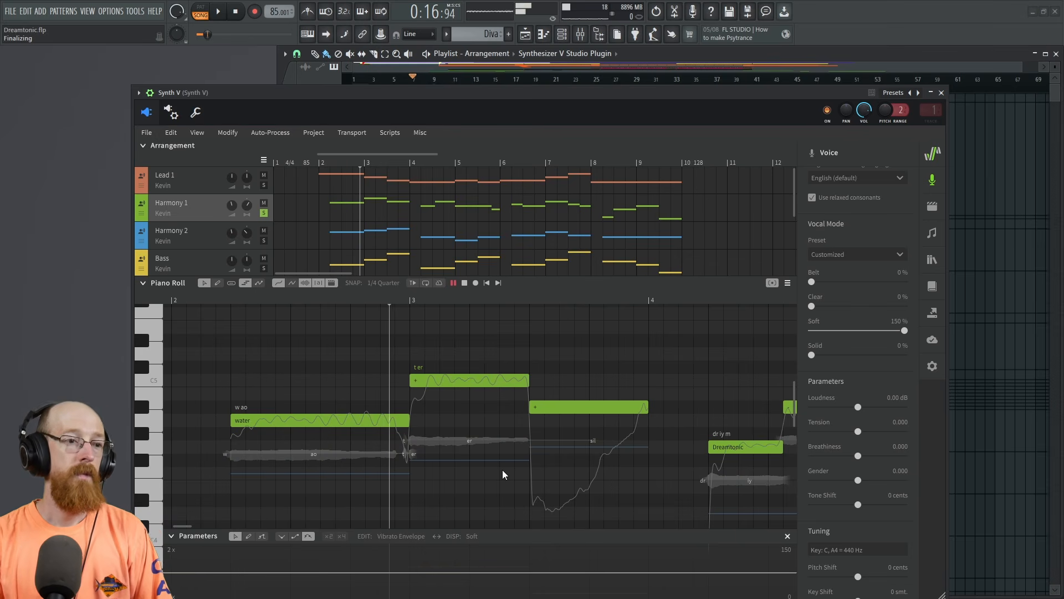
key("space")
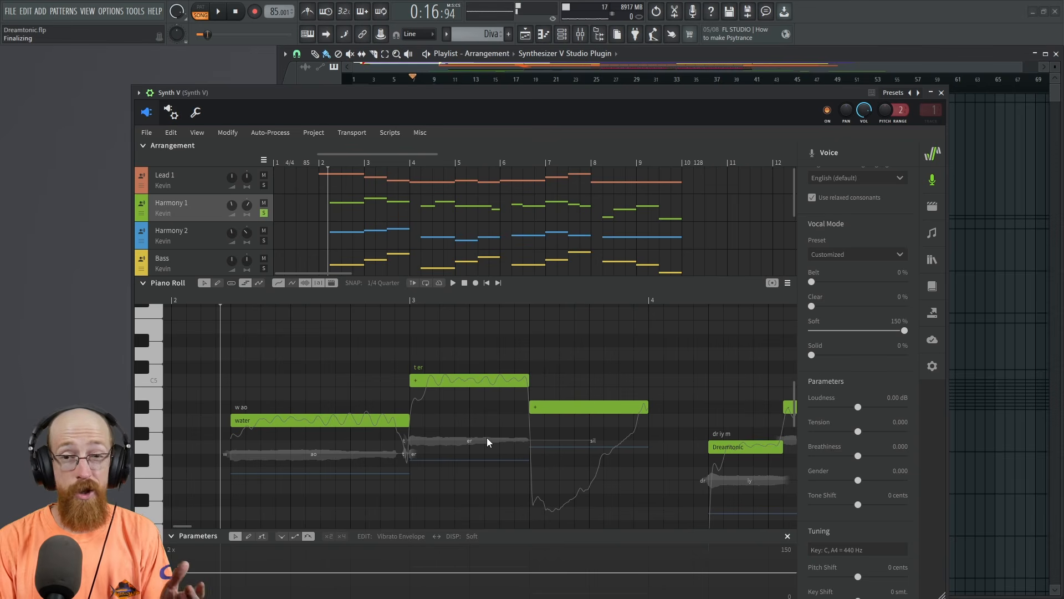
- Add a short note at bar 4, directly after the third note, with the lyric "br"
left_click(654, 408)
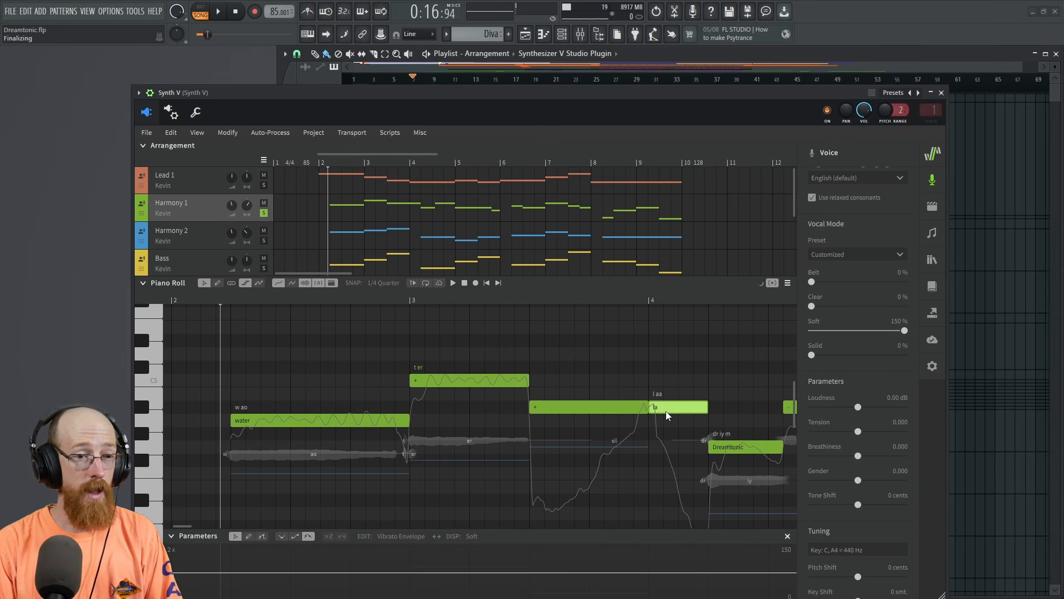
double_click(661, 409)
type("br")
key("Return")
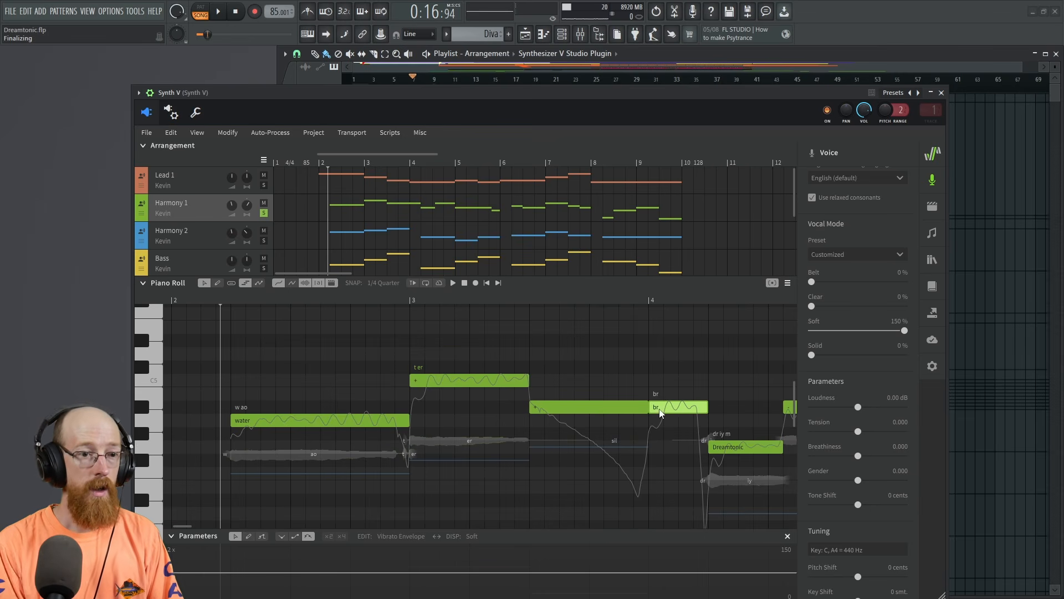
- Play the passage with the "br" breath note, delete that note and return the playhead to the phrase start
left_click(533, 306)
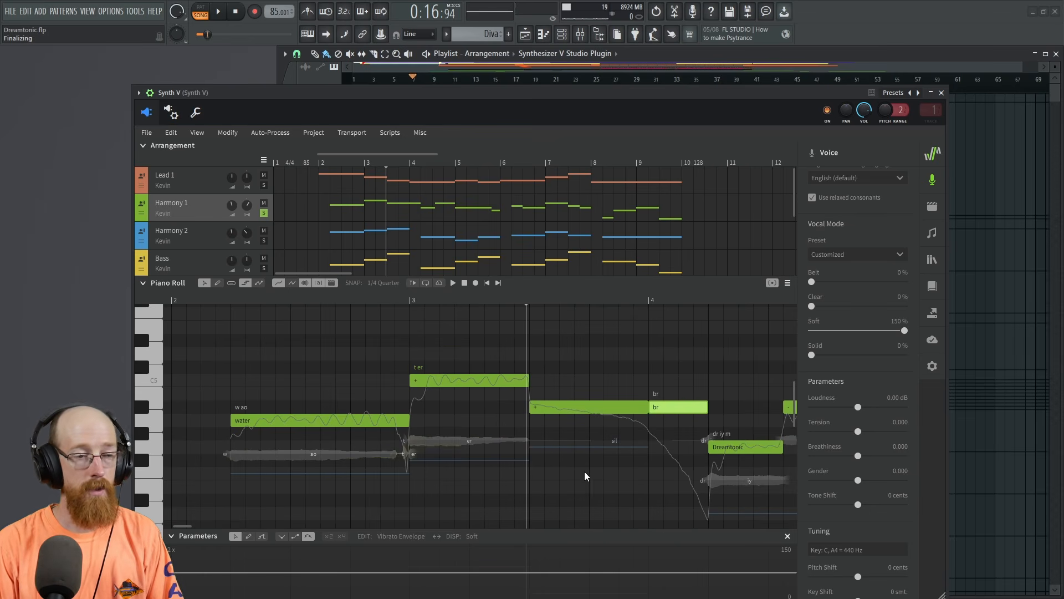
key("space")
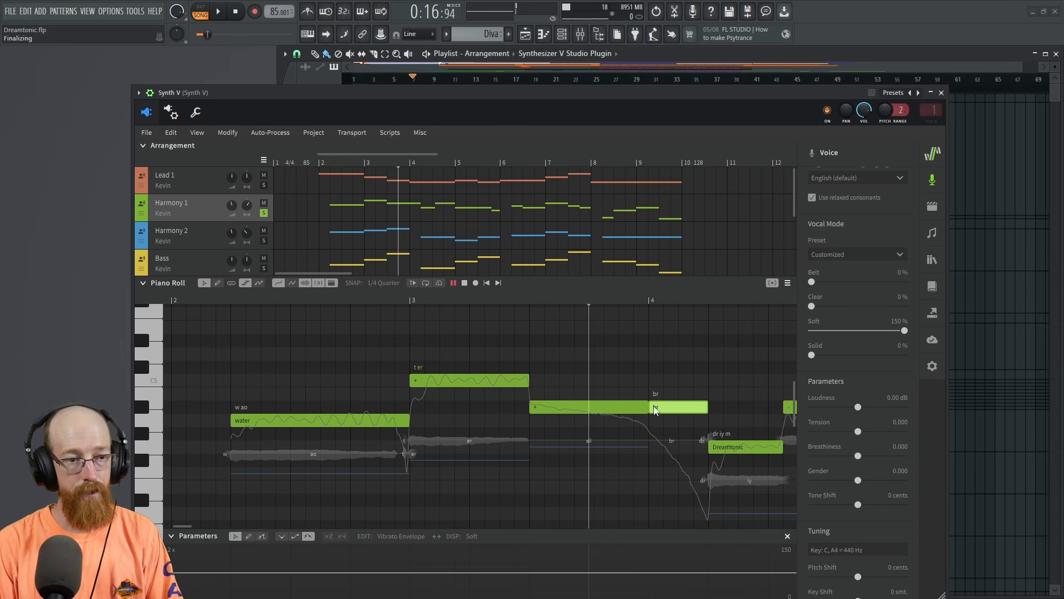
key("space")
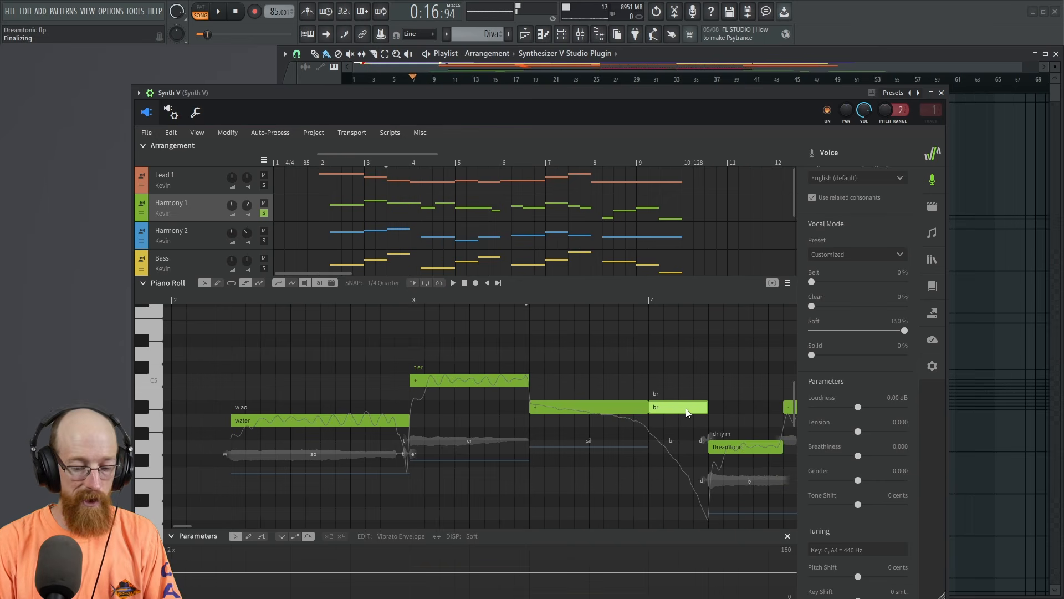
key("Delete")
left_click(222, 300)
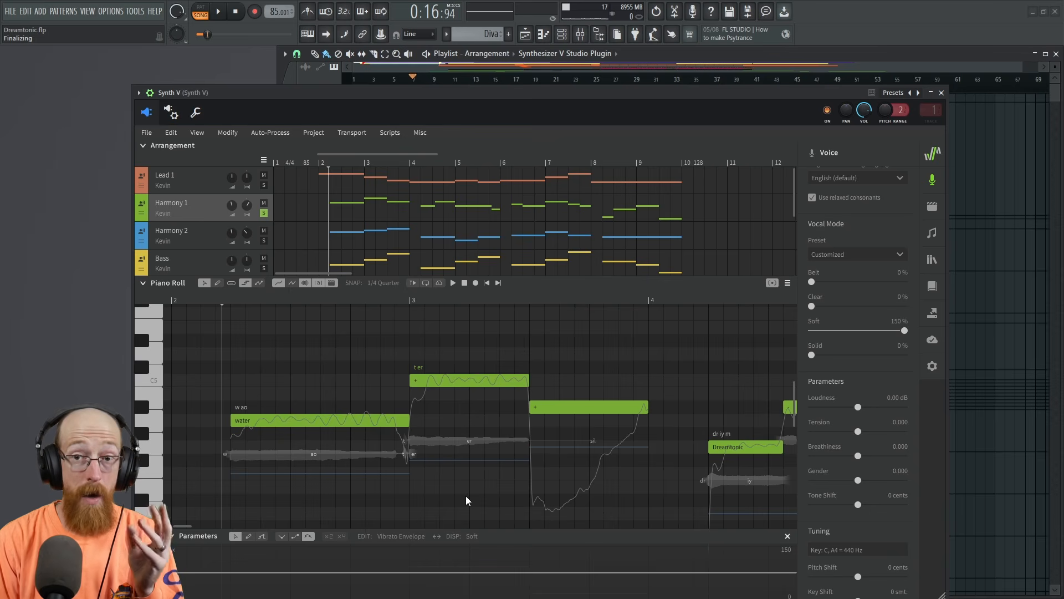
- Show the note properties and compare the phrase's notes, ending with the "t er" note selected
left_click(437, 380)
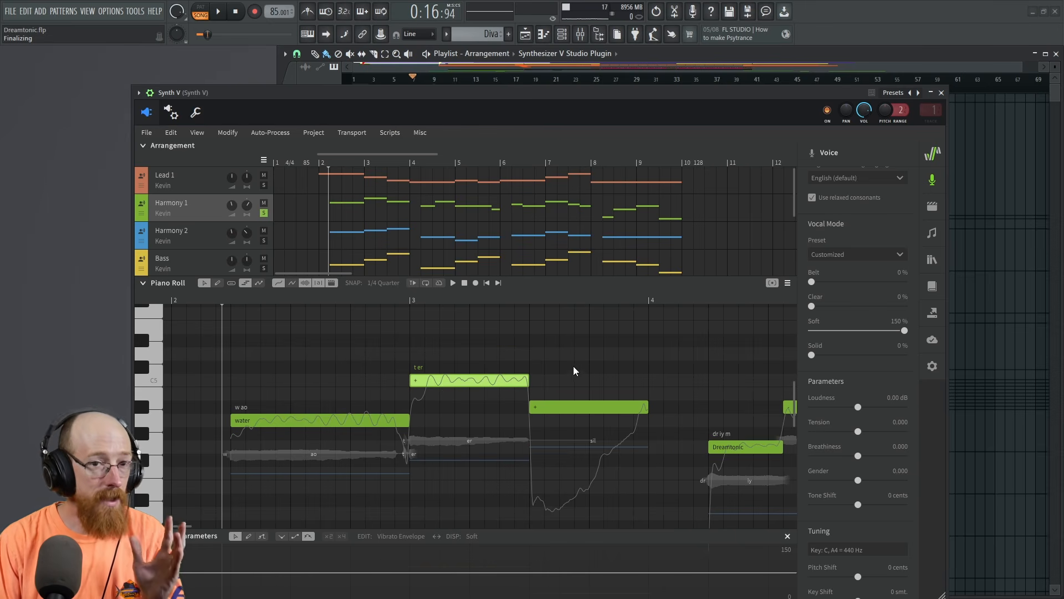
left_click(932, 232)
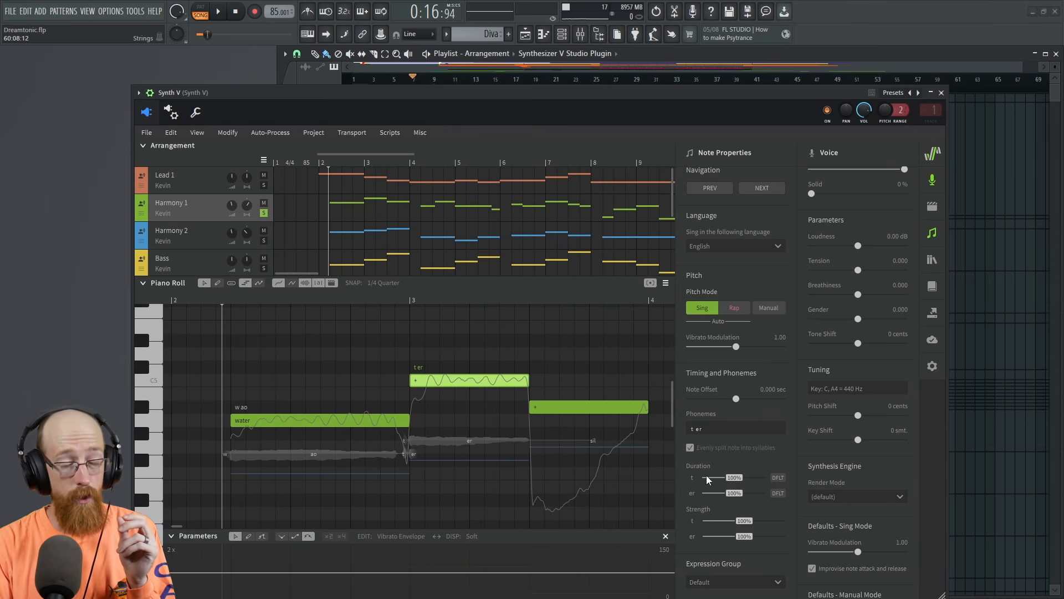
left_click(303, 427)
left_click(615, 413)
left_click(485, 382)
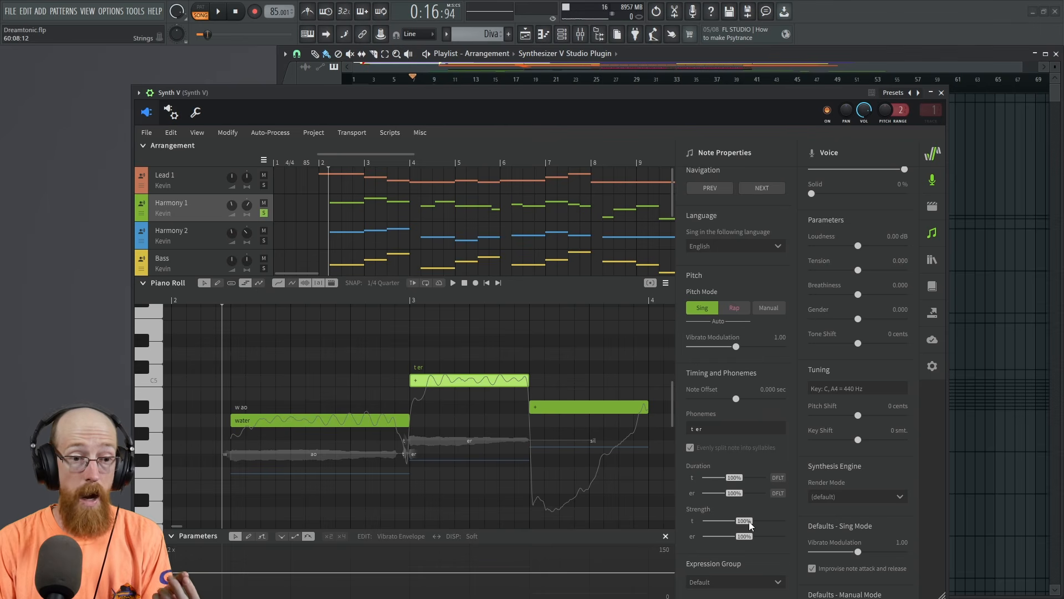
- Lower the strength of the "t" phoneme to 30% and play the phrase
left_click_drag(746, 521, 718, 524)
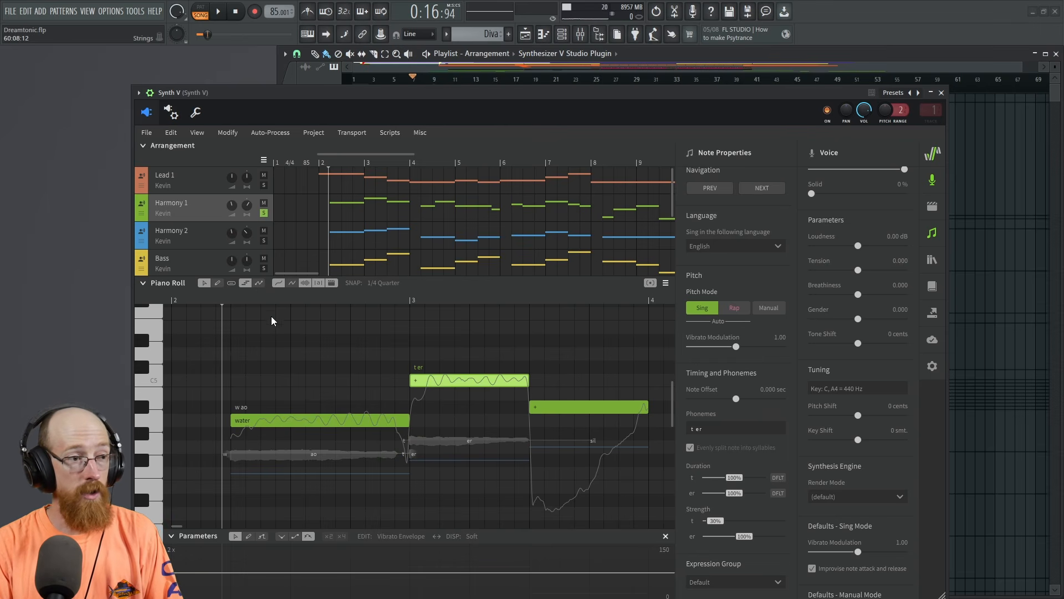
key("space")
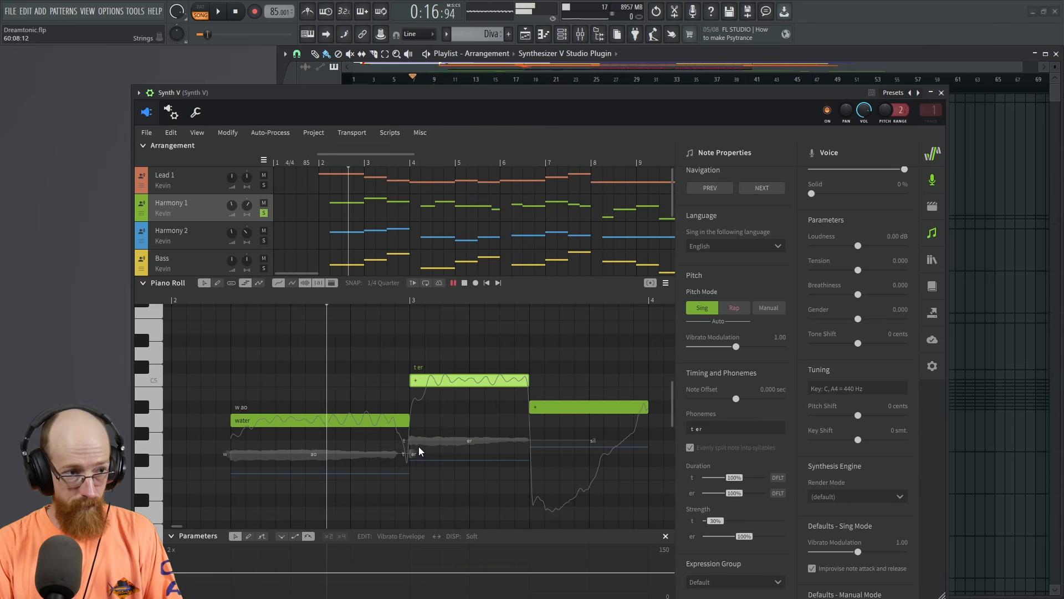
key("space")
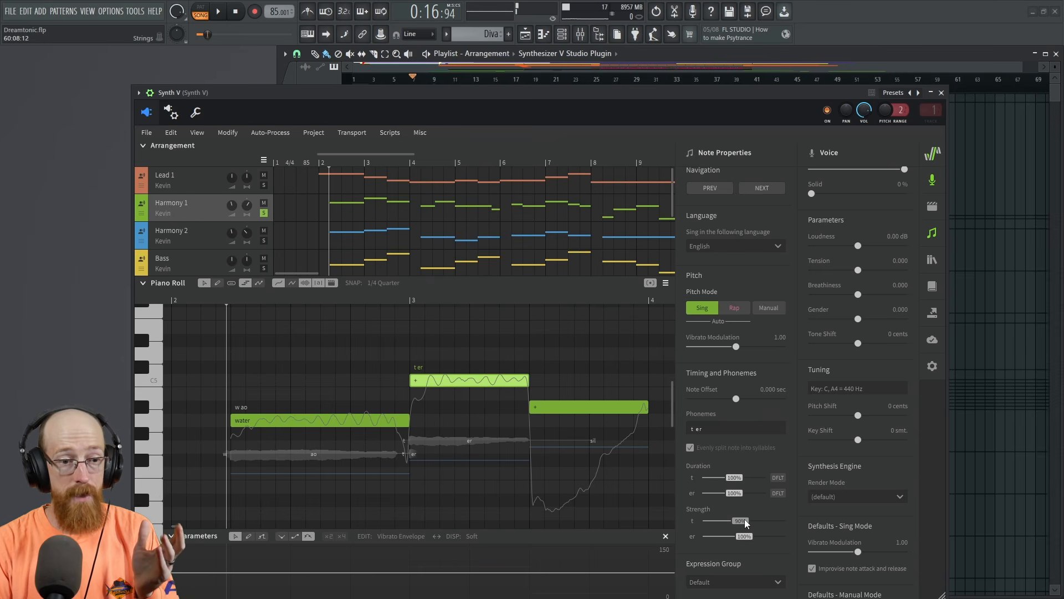
- Restore the strength of the "t" phoneme to 100% and play the phrase for comparison
left_click_drag(751, 523, 748, 529)
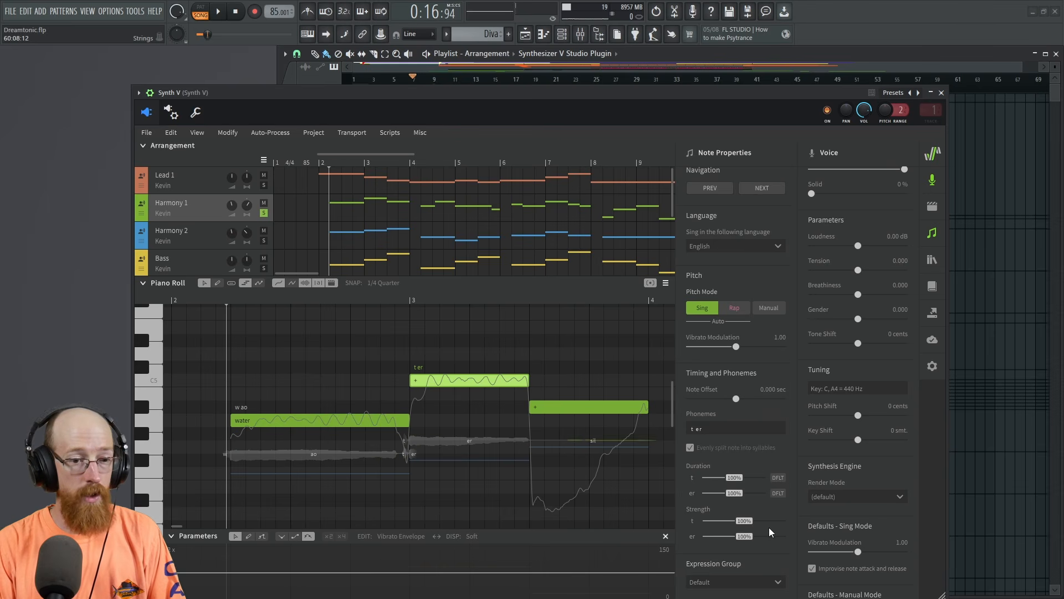
key("space")
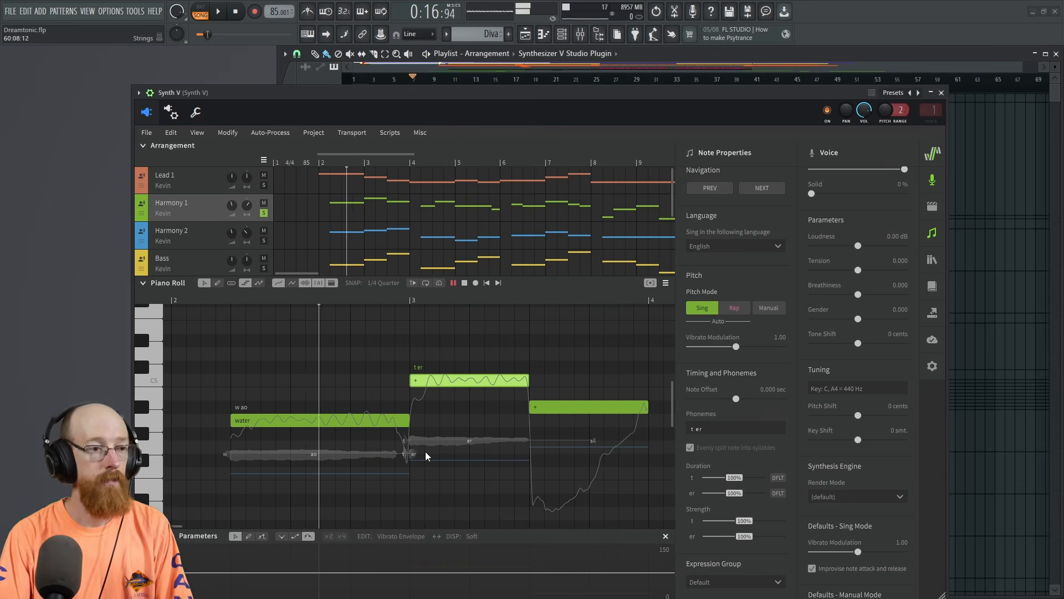
key("space")
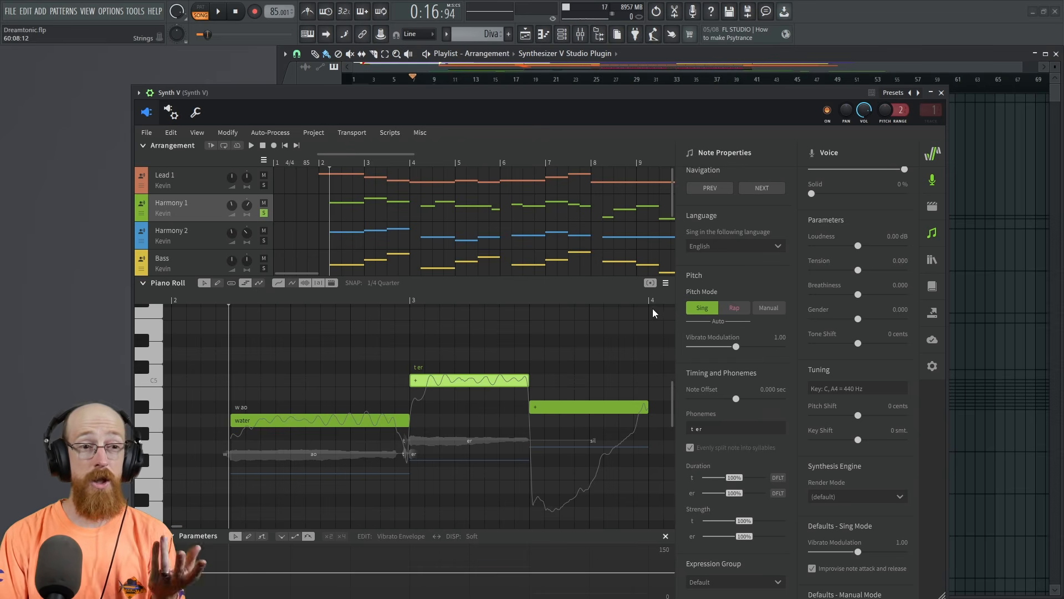
- Switch the pitch mode of all three notes in the "water" phrase to Rap and play the phrase
left_click(731, 309)
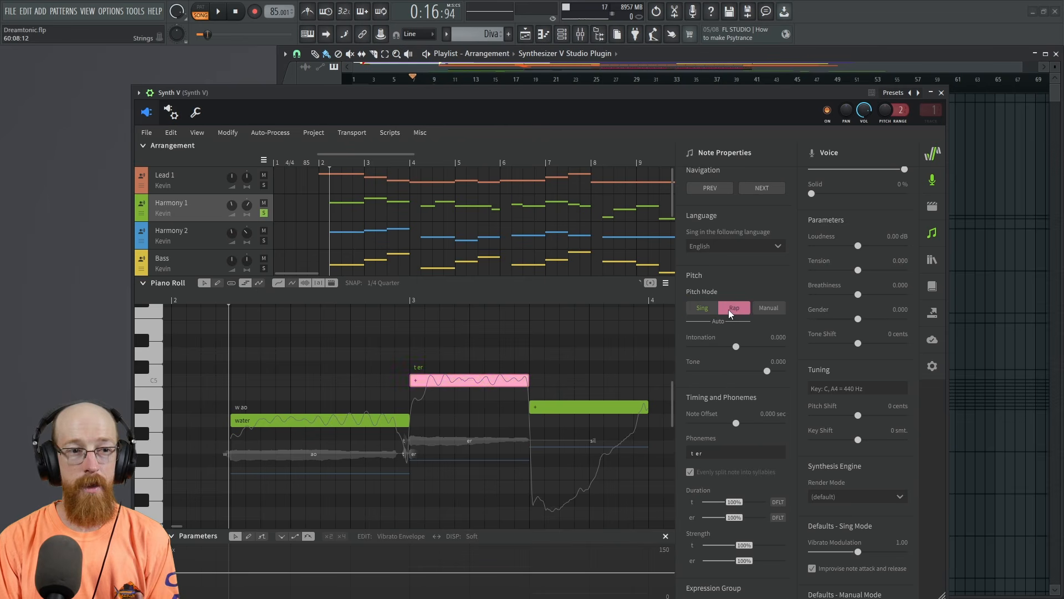
left_click(290, 419)
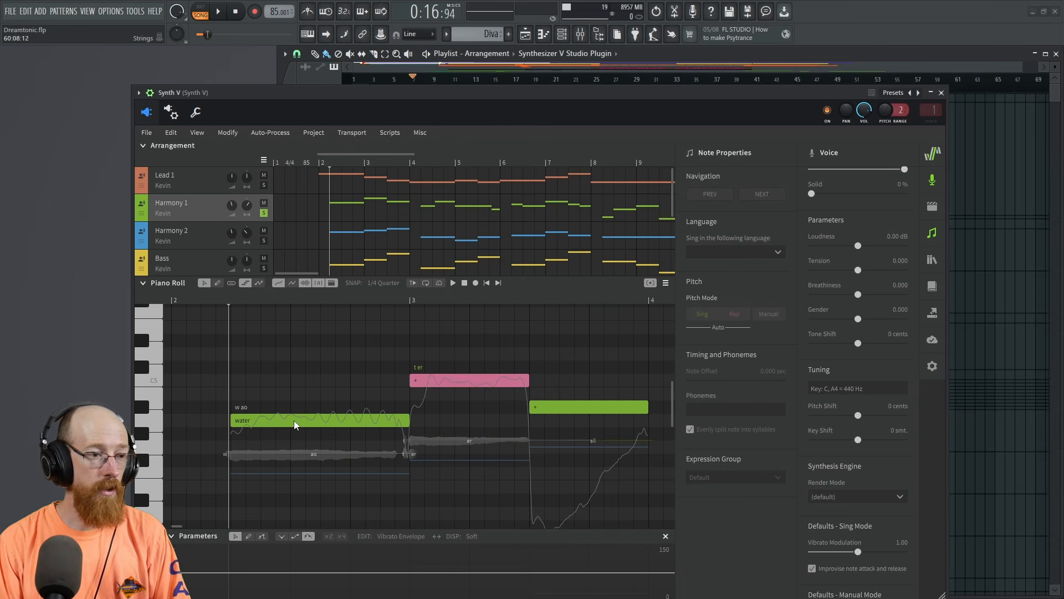
left_click(737, 311)
left_click_drag(326, 346, 569, 436)
left_click(739, 315)
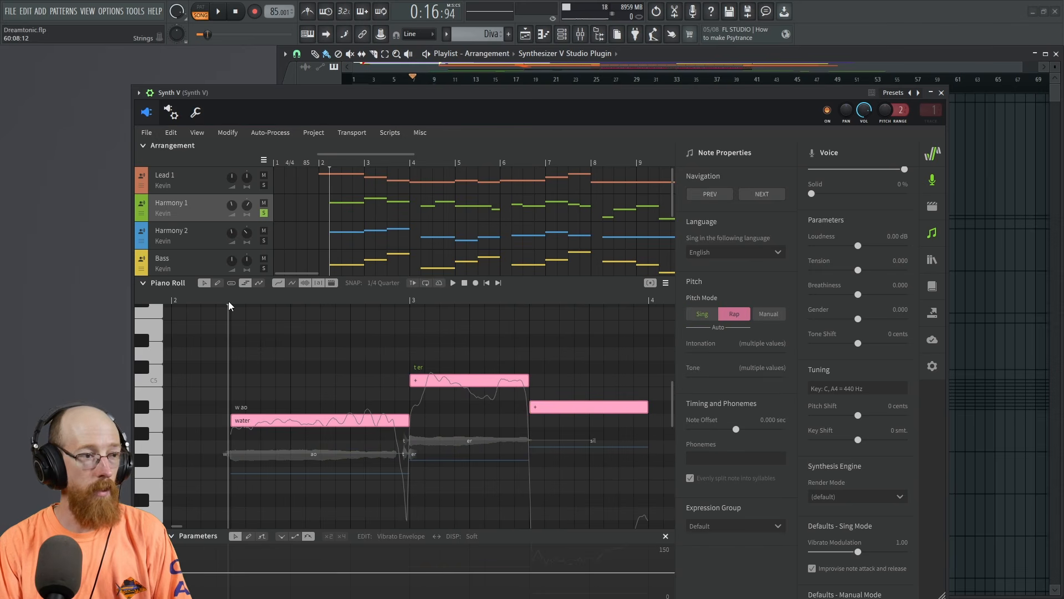
key("space")
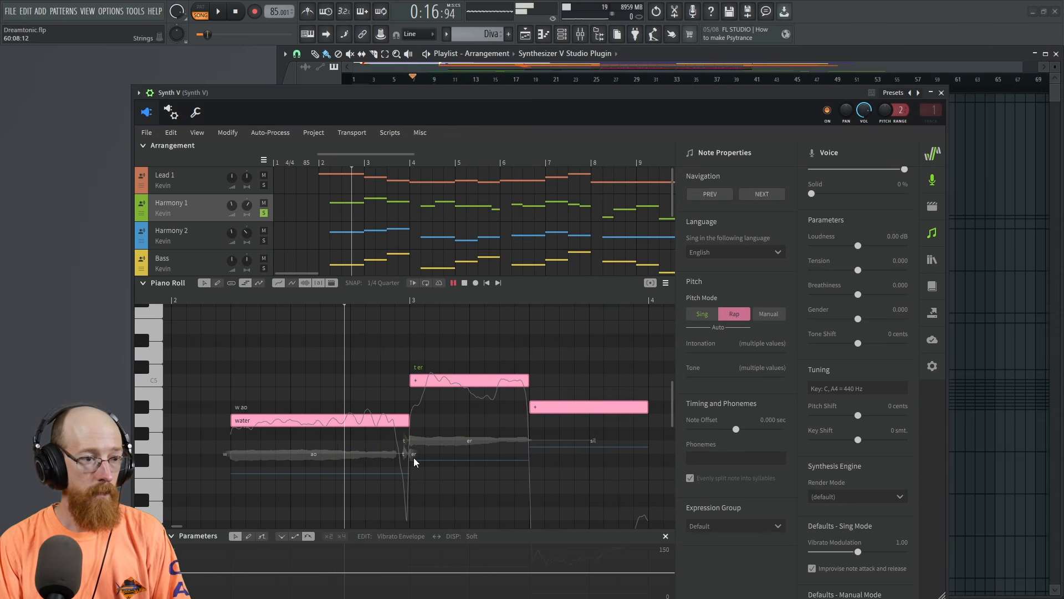
- Stop playback and switch the three "water" notes back to the Sing pitch mode
key("space")
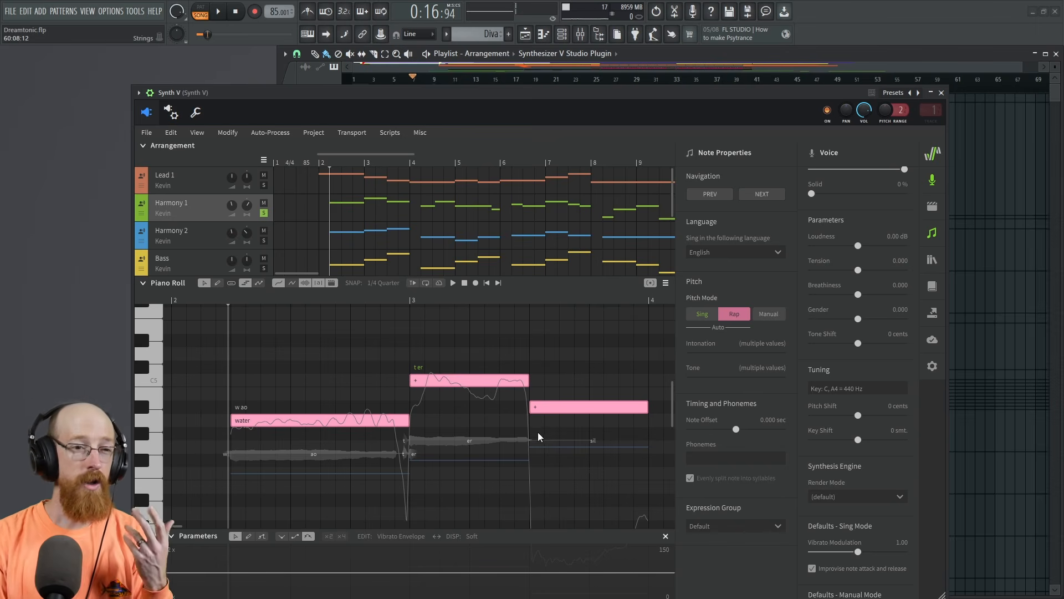
left_click(702, 313)
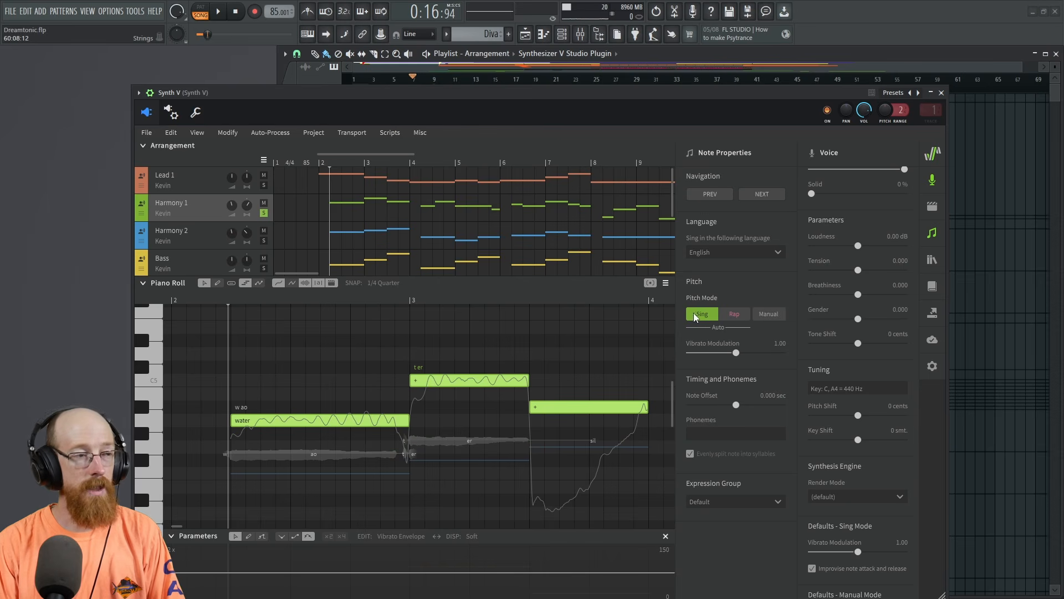
- Hide the note properties and show the vocal mode settings of the Lead 2 track
left_click(249, 170)
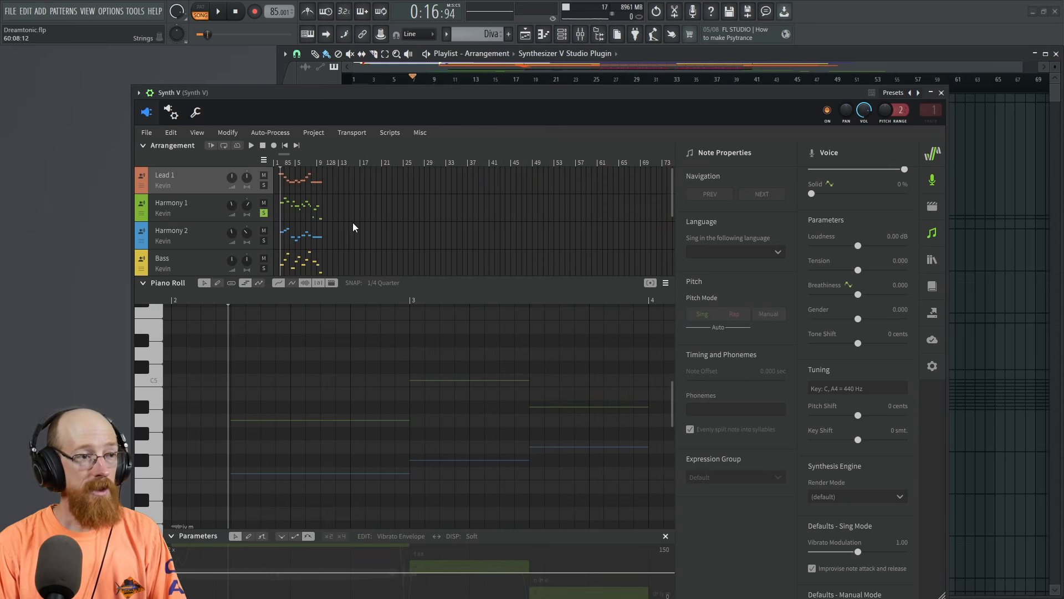
scroll(353, 227, "down", 5)
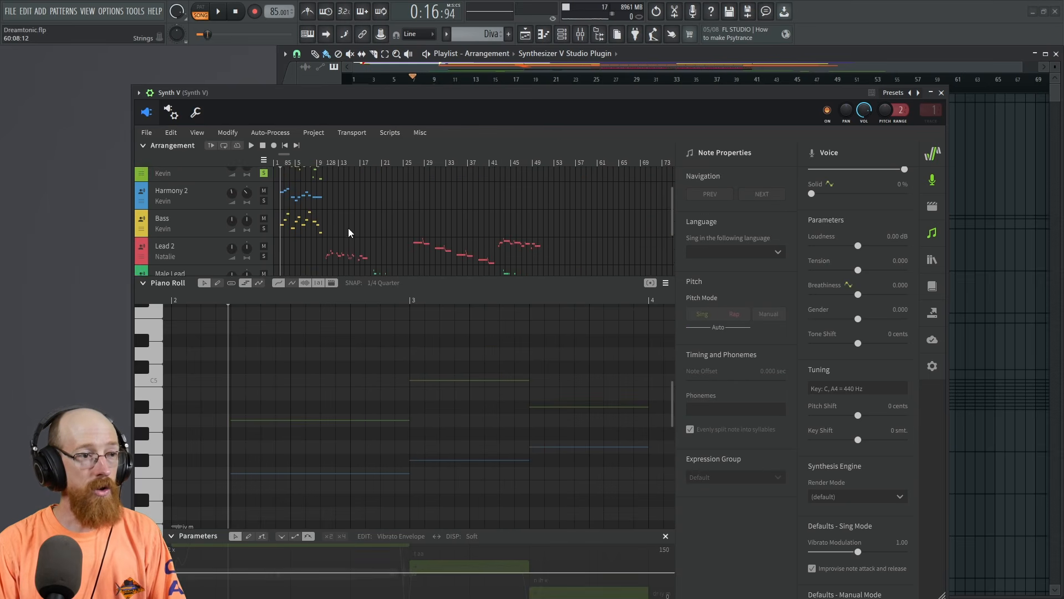
left_click(323, 159)
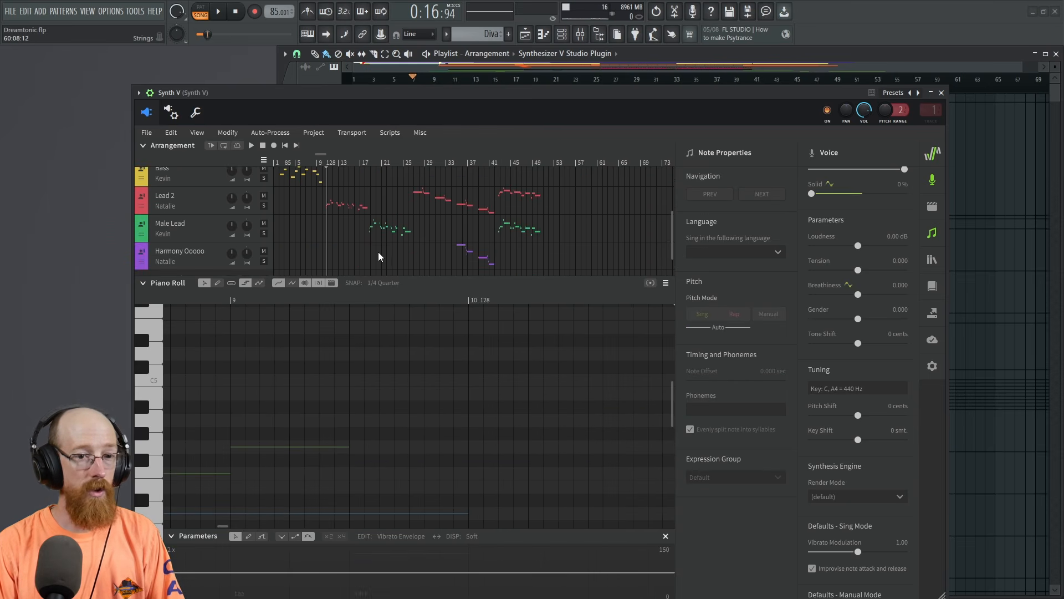
left_click(932, 235)
left_click(935, 179)
left_click(935, 179)
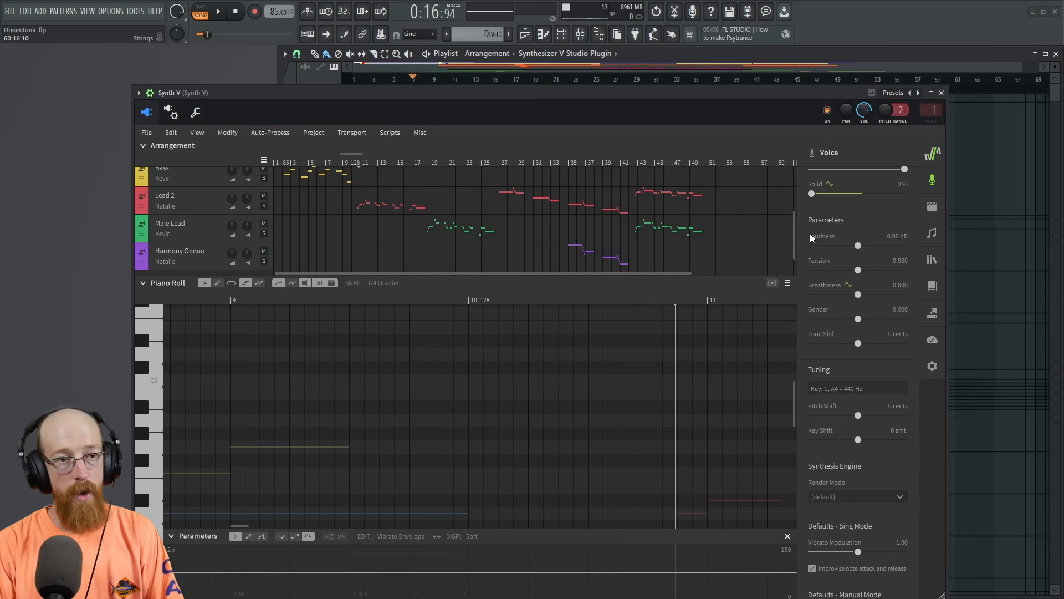
scroll(812, 224, "up", 4)
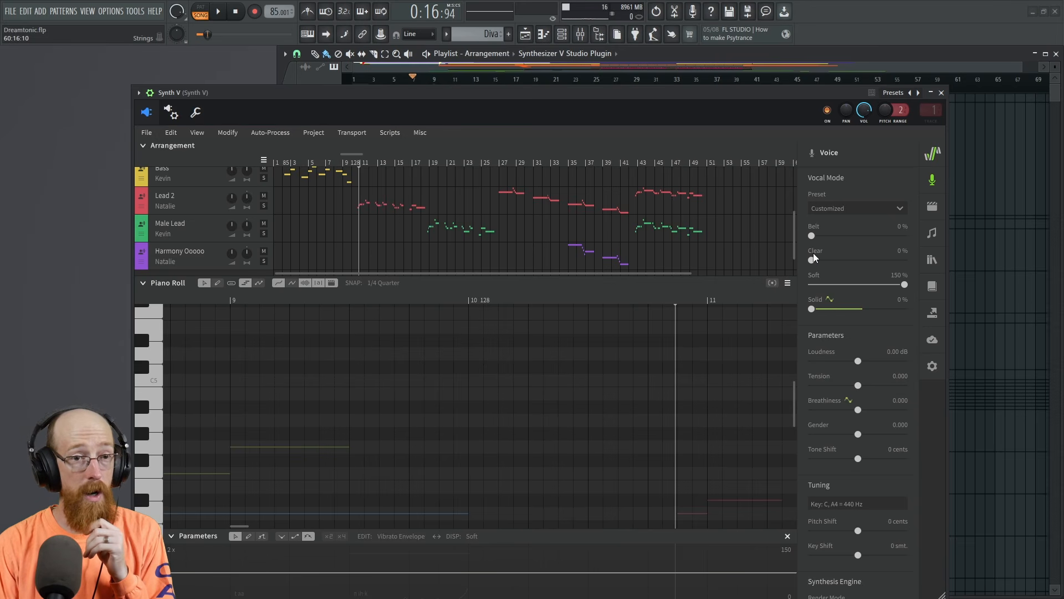
left_click(197, 209)
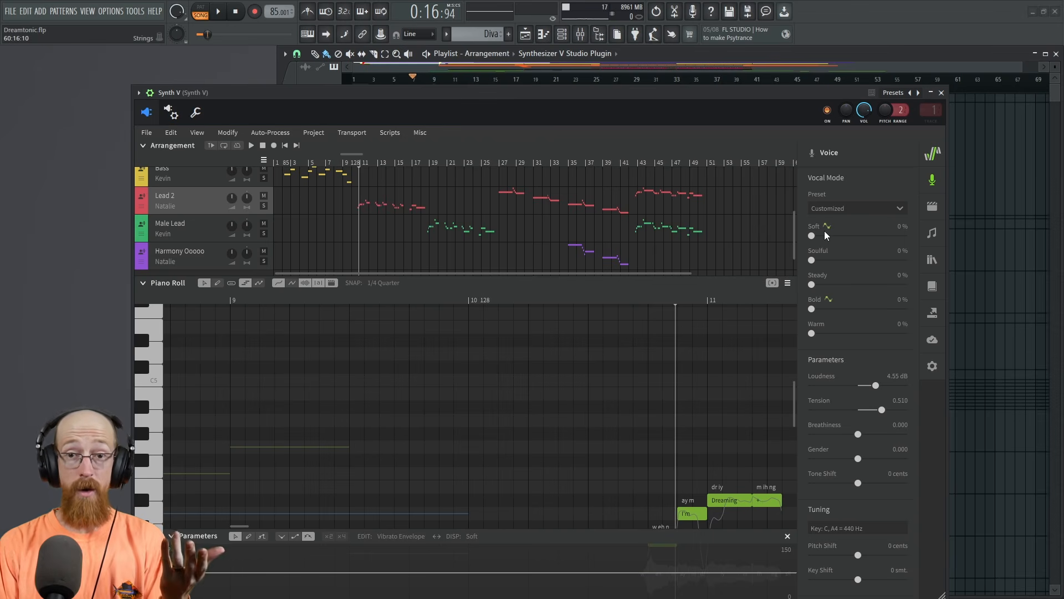
- Play Lead 2's opening phrase "When I'm Dreaming in the night" from just before its first note
left_click(357, 162)
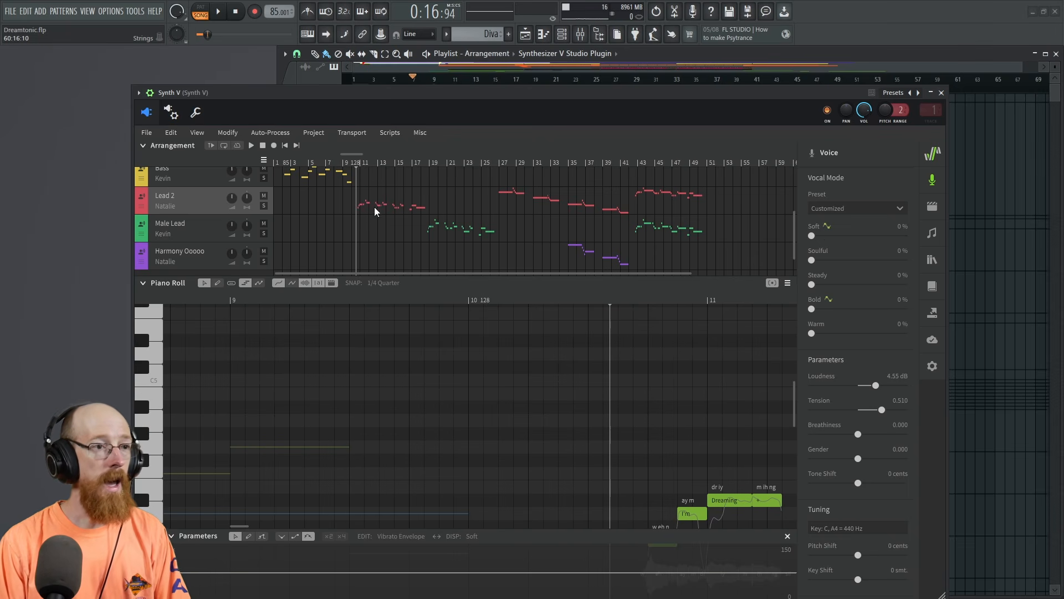
scroll(664, 400, "down", 3)
scroll(653, 405, "down", 2)
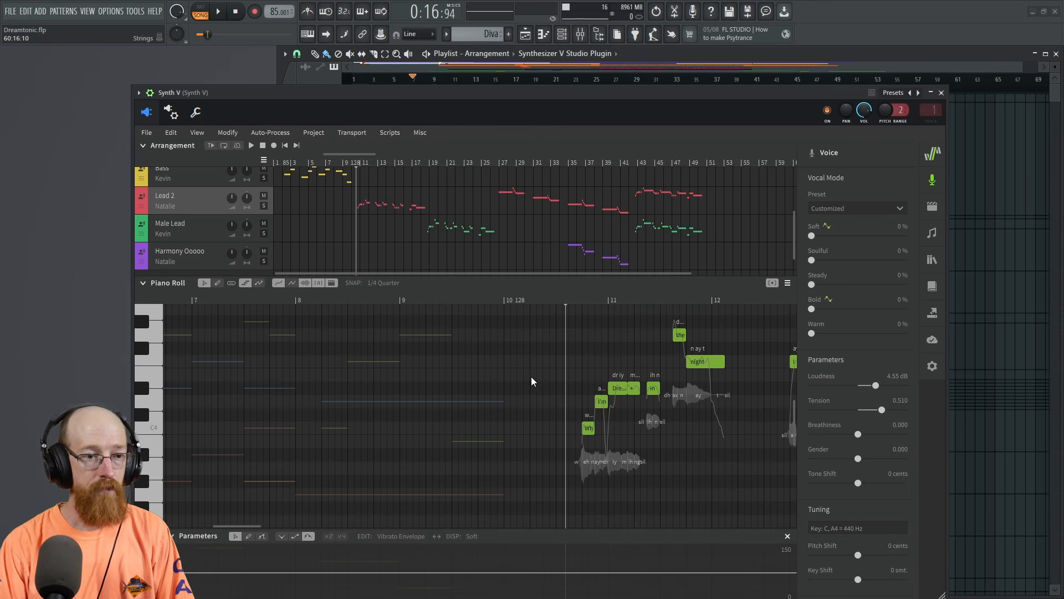
scroll(630, 387, "down", 3)
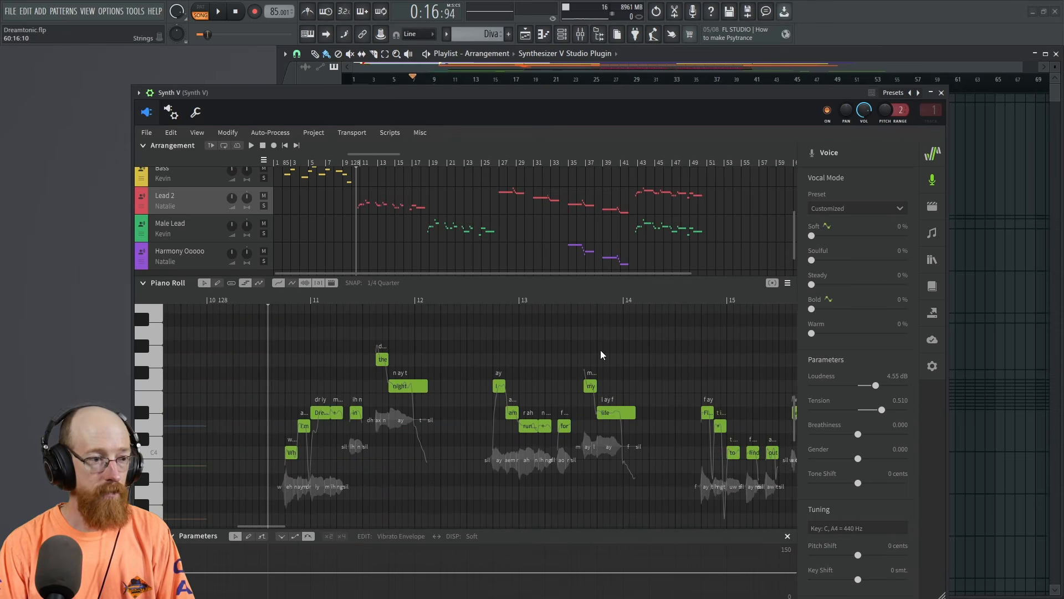
key("space")
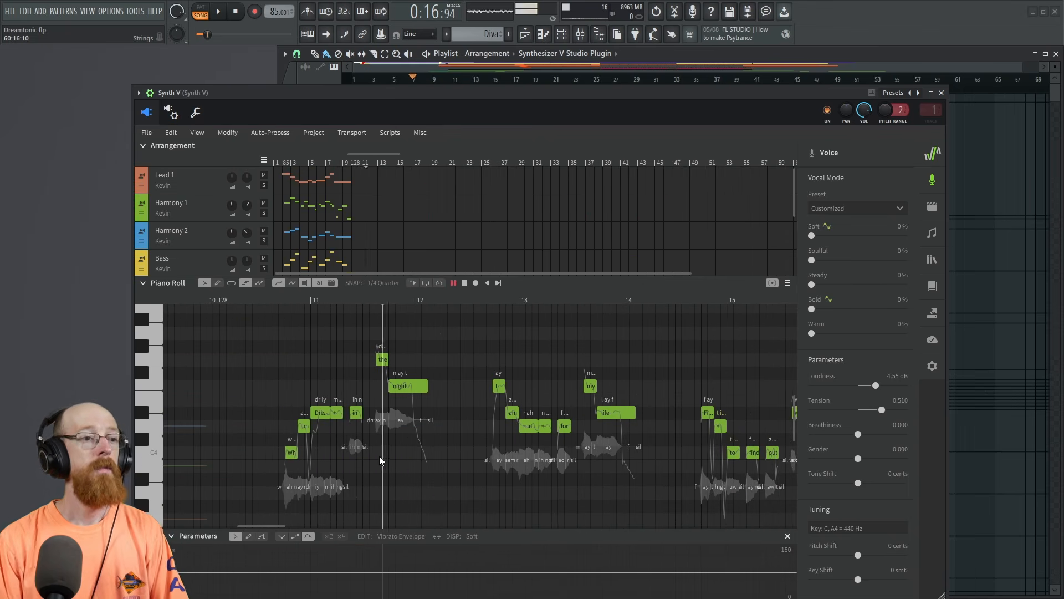
key("space")
- Select the notes of Lead 2's first phrase, raise the Soft vocal mode to 120% and play the phrase
scroll(355, 391, "up", 4)
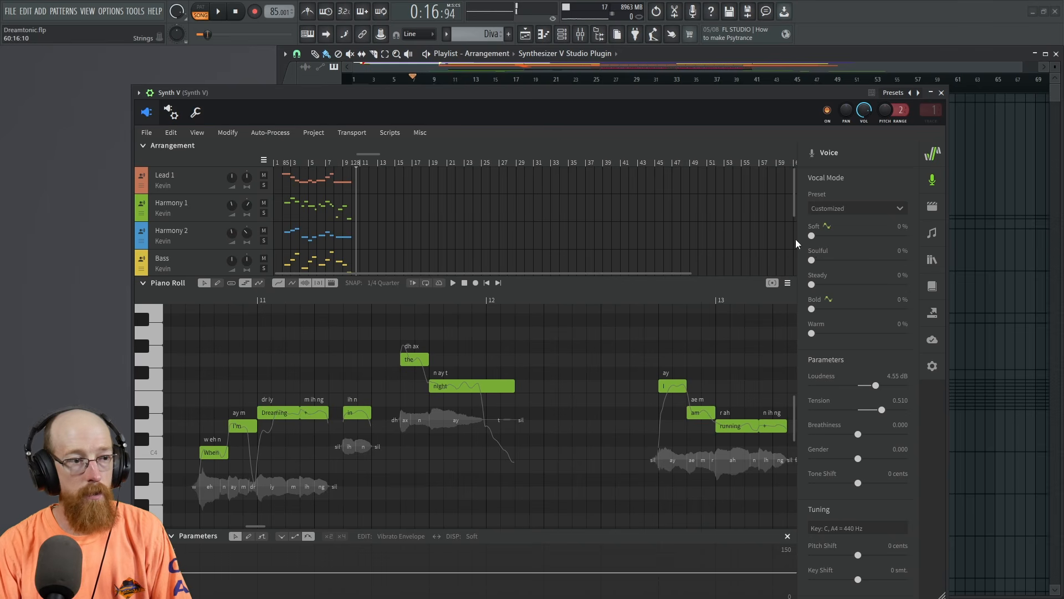
left_click_drag(206, 328, 576, 496)
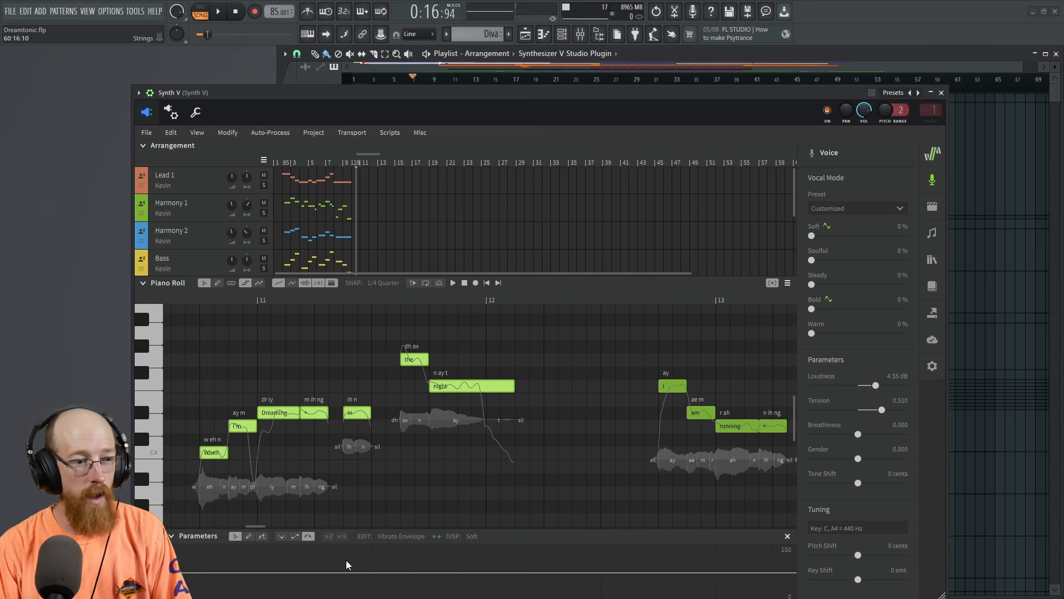
left_click_drag(818, 236, 887, 235)
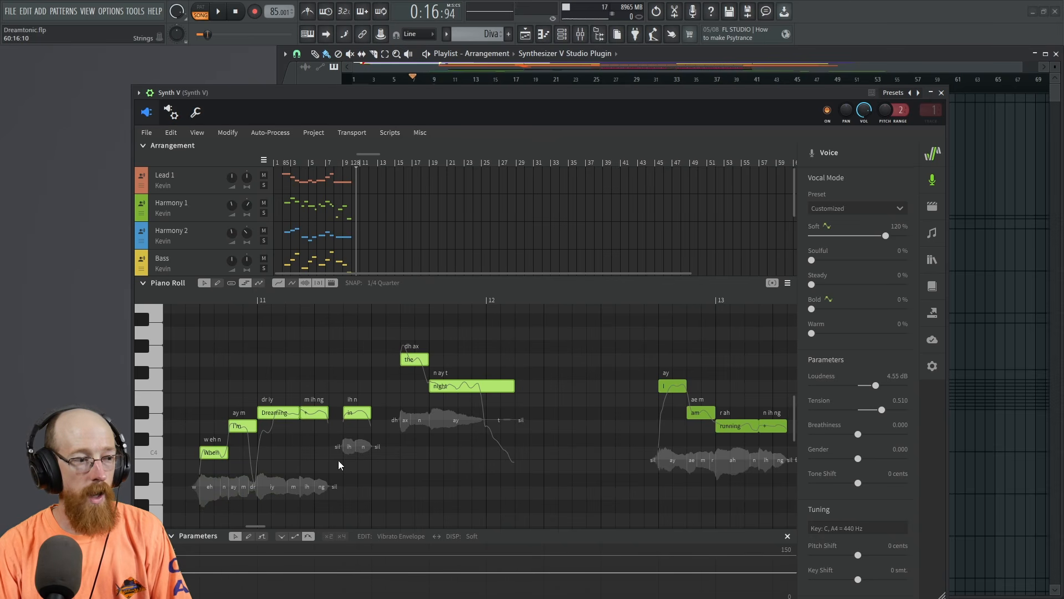
scroll(274, 394, "down", 5)
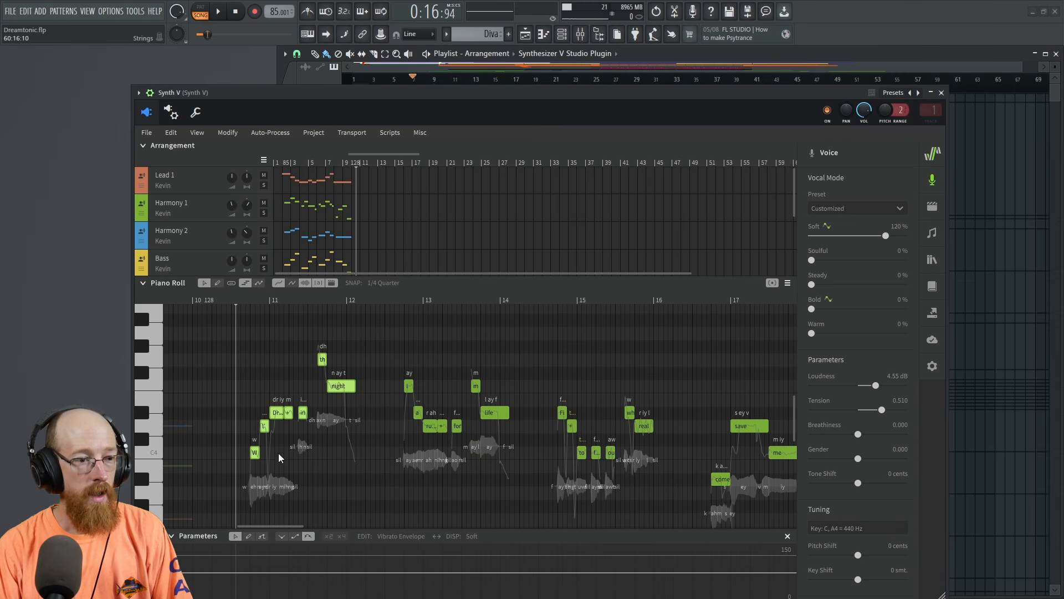
left_click(250, 301)
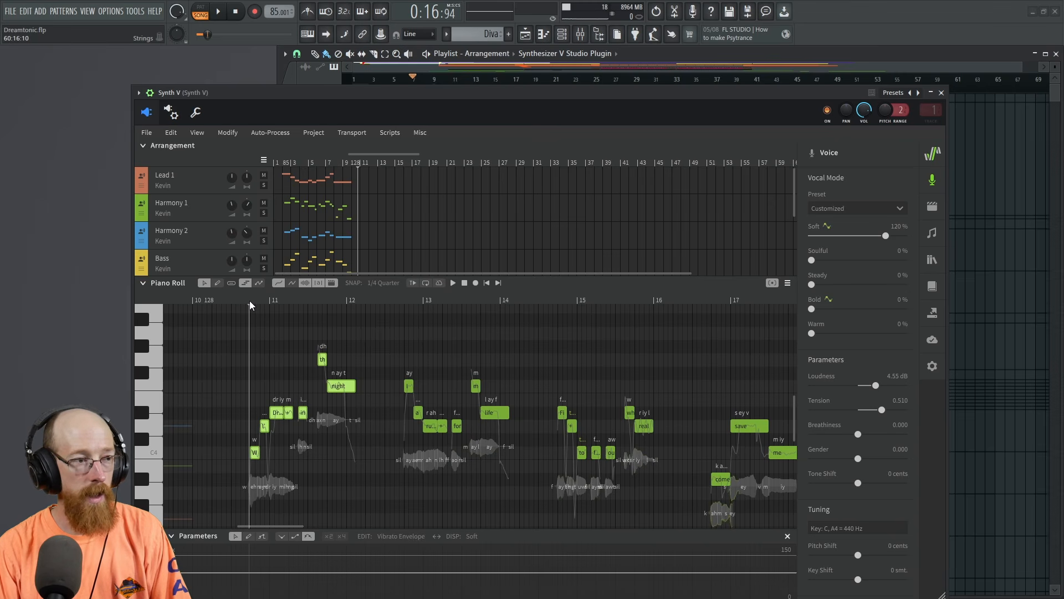
key("space")
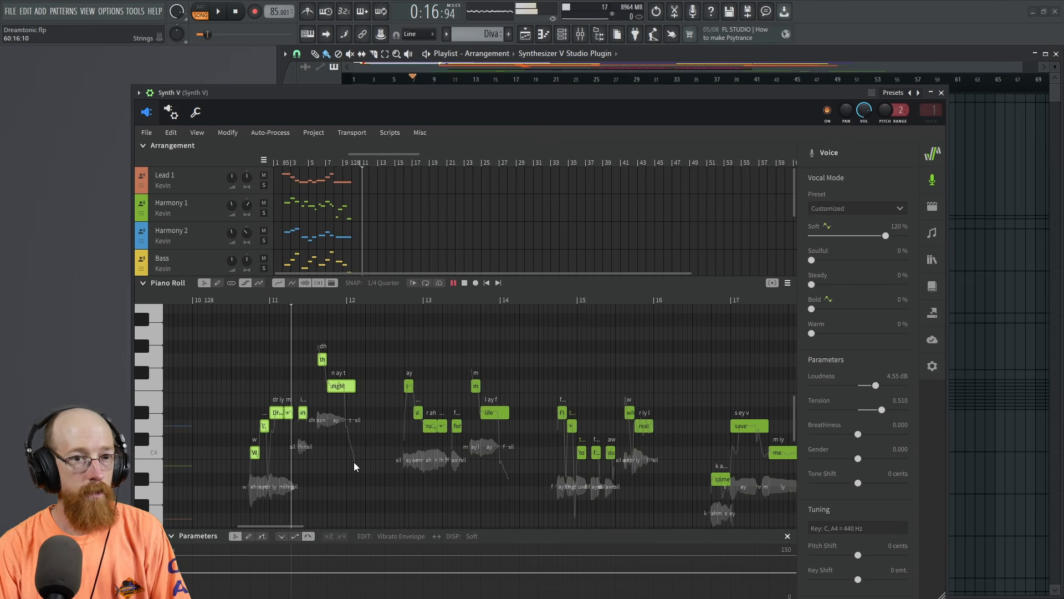
key("space")
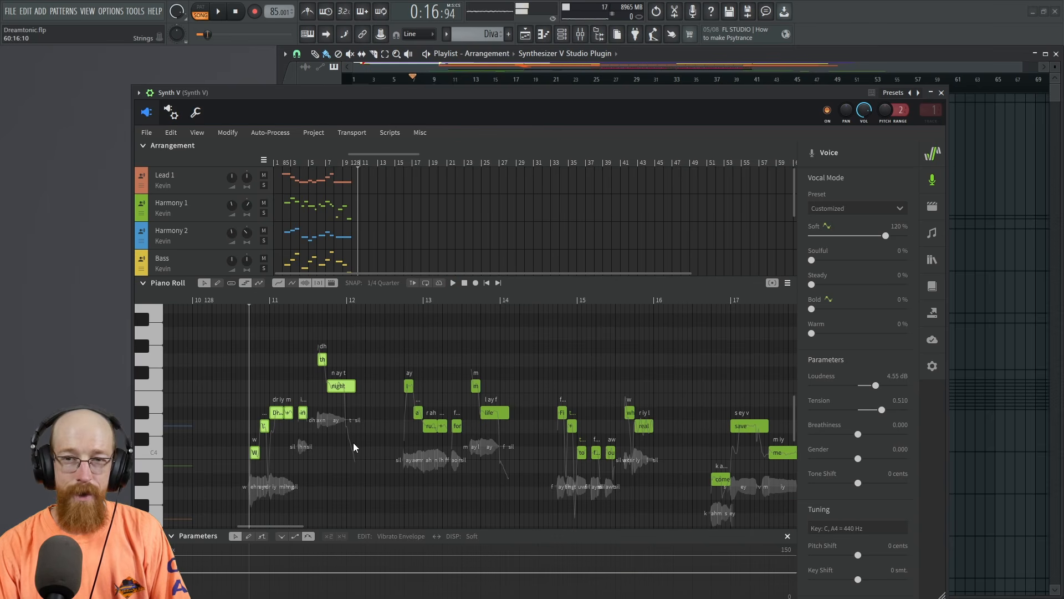
- Return the Soft vocal mode to 0% and play the first phrase for comparison
left_click_drag(886, 235, 788, 230)
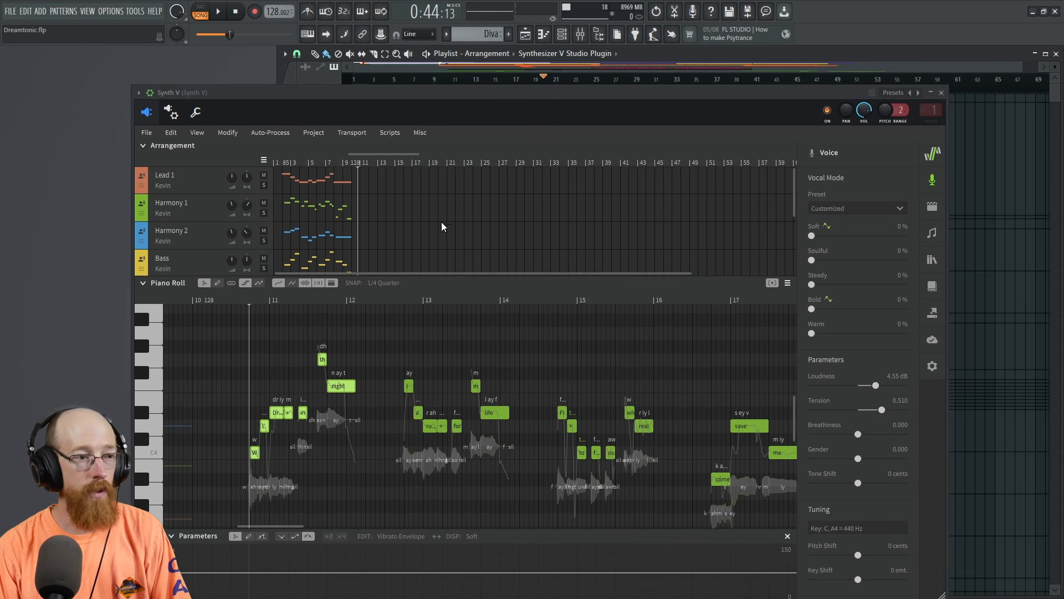
left_click(250, 300)
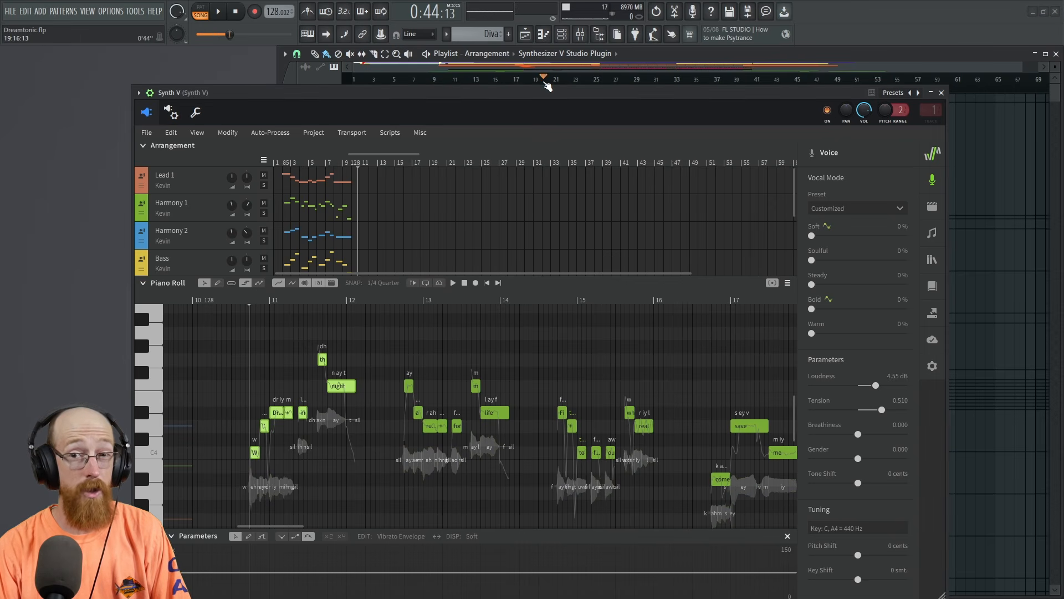
left_click(251, 298)
key("space")
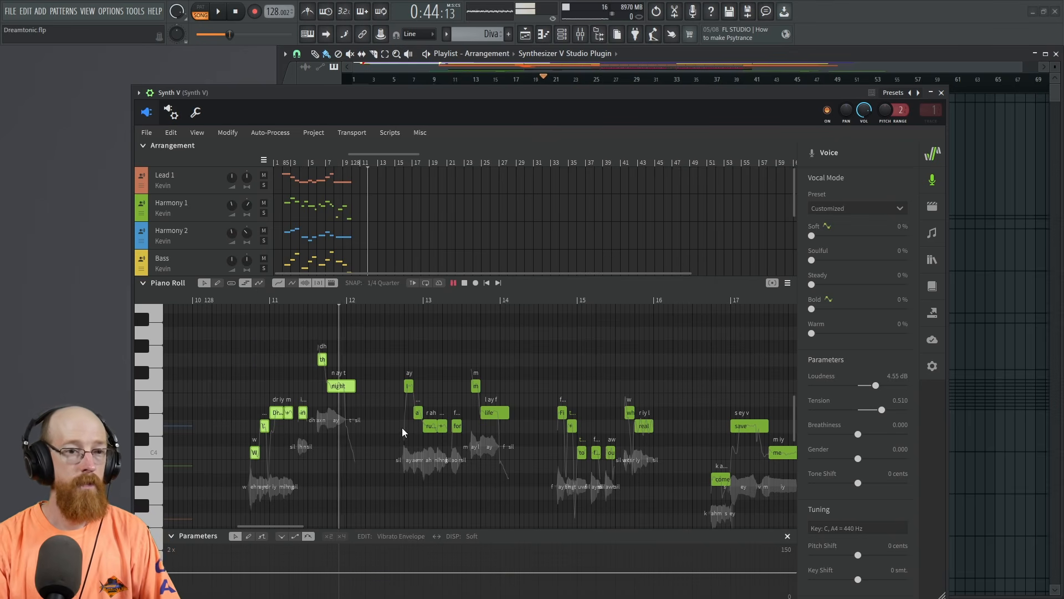
key("space")
- Audition the first phrase with the Bold vocal mode at 140%, restoring Bold to 0% after listening
left_click_drag(811, 312, 899, 309)
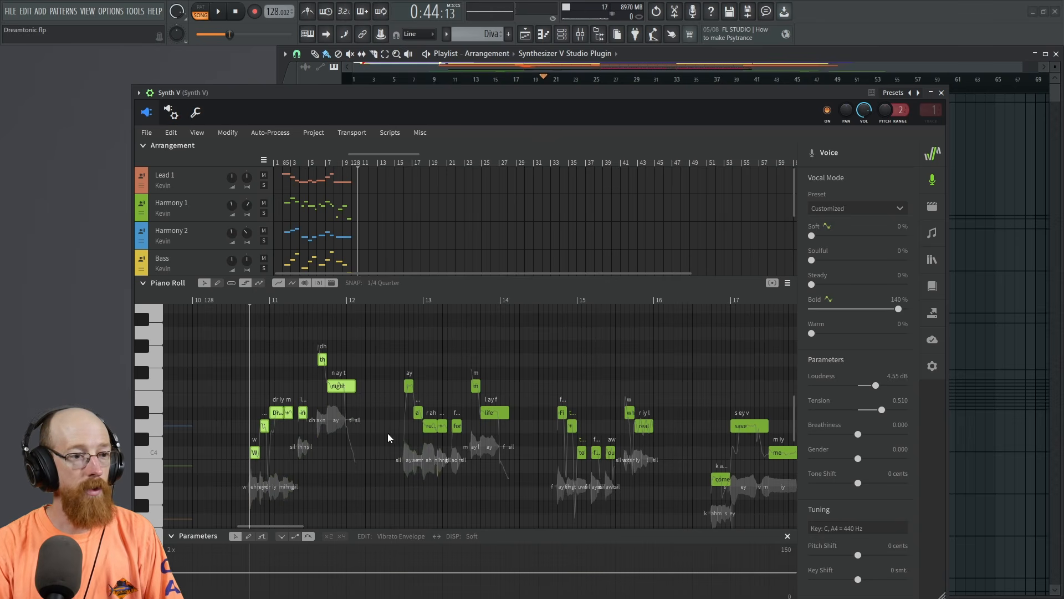
key("space")
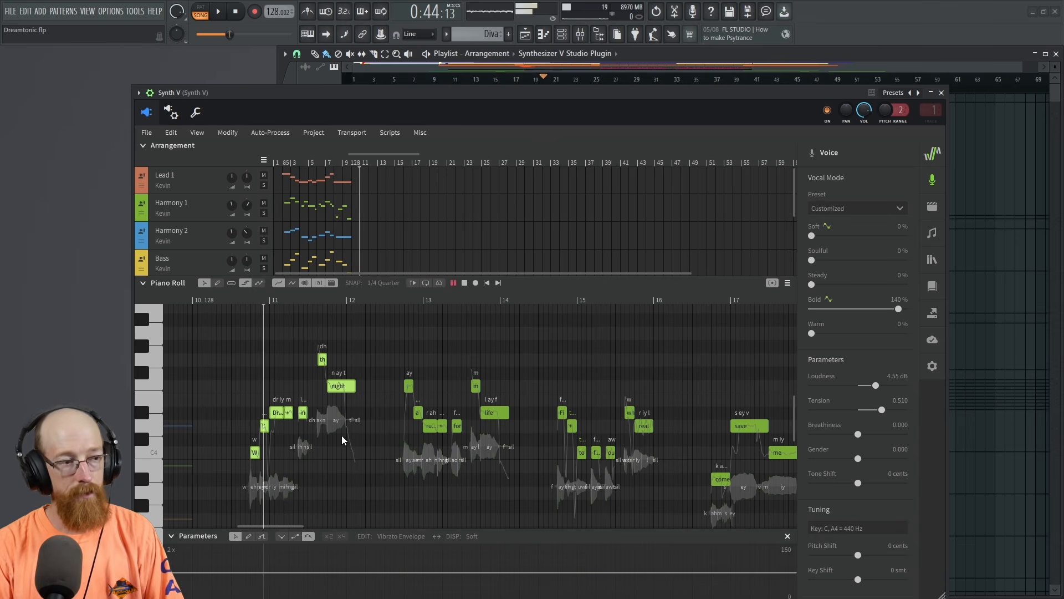
key("space")
left_click_drag(896, 310, 787, 318)
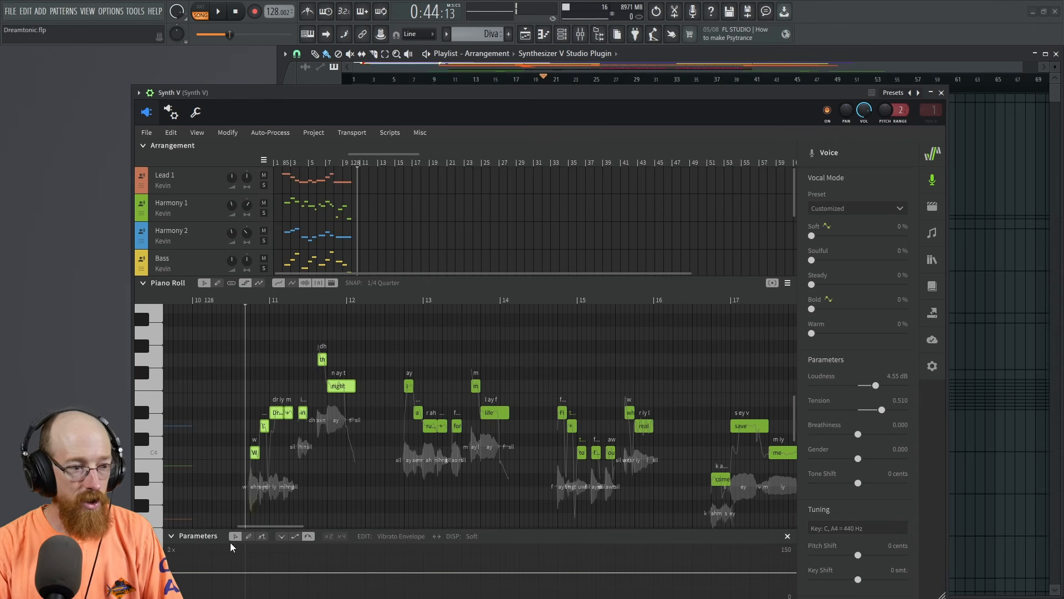
- Review the list of editable base parameters and vocal modes, and play the first phrase from its start
left_click(402, 536)
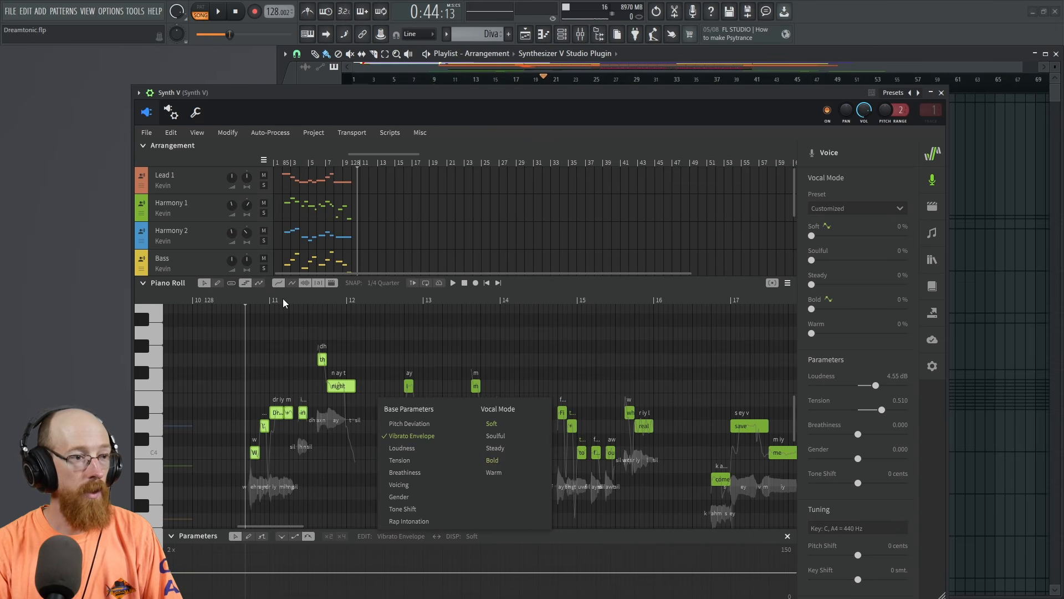
left_click(247, 302)
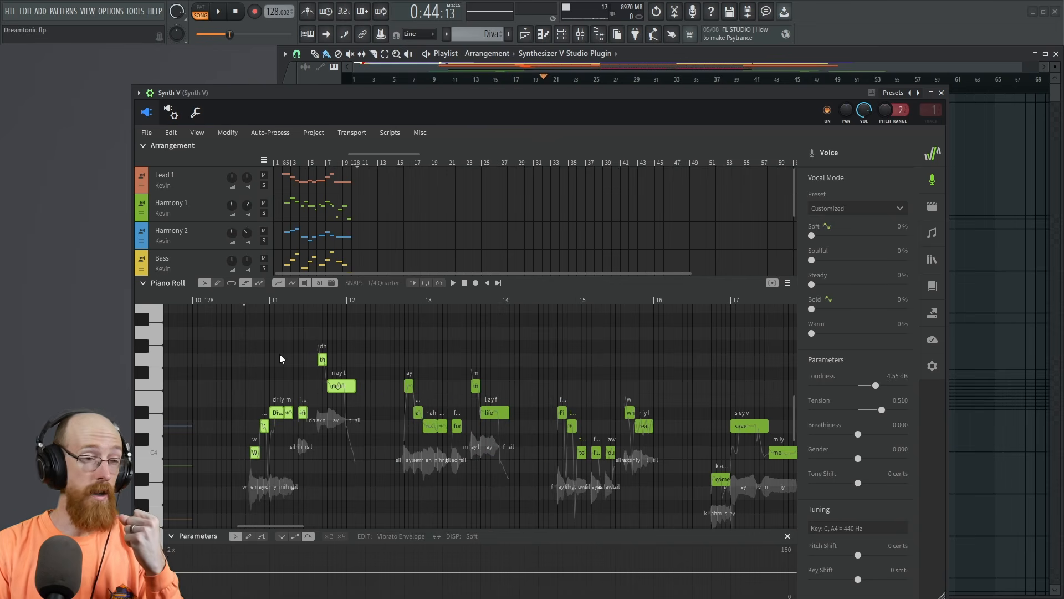
scroll(271, 391, "up", 4)
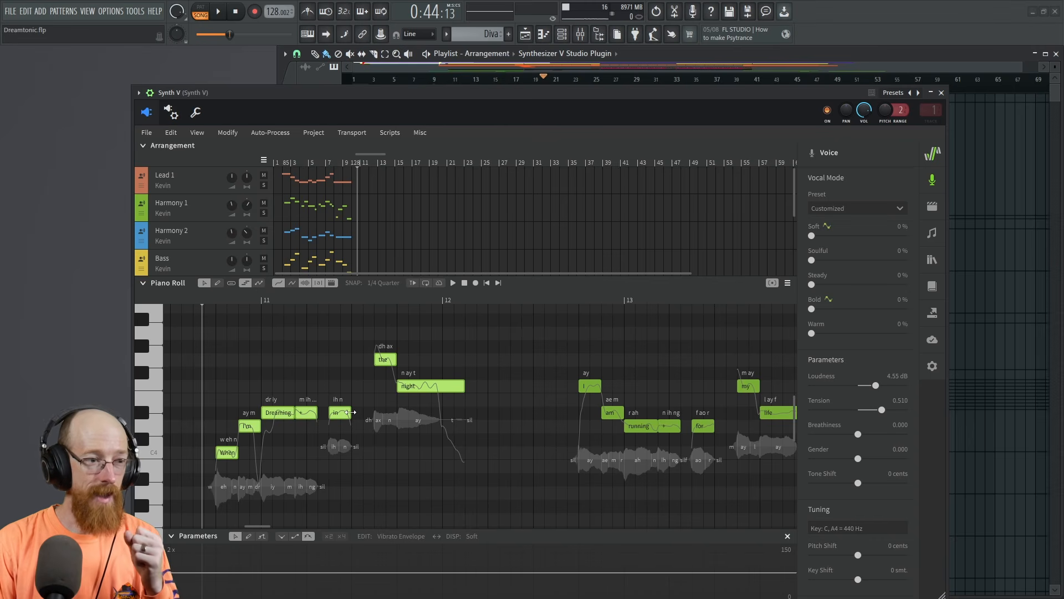
left_click(208, 301)
key("space")
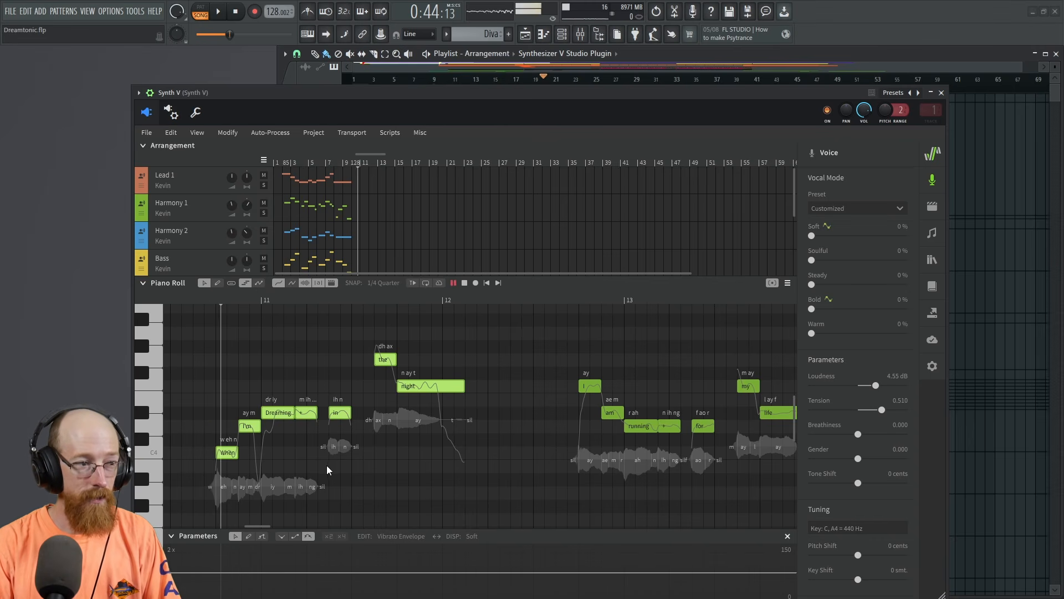
key("space")
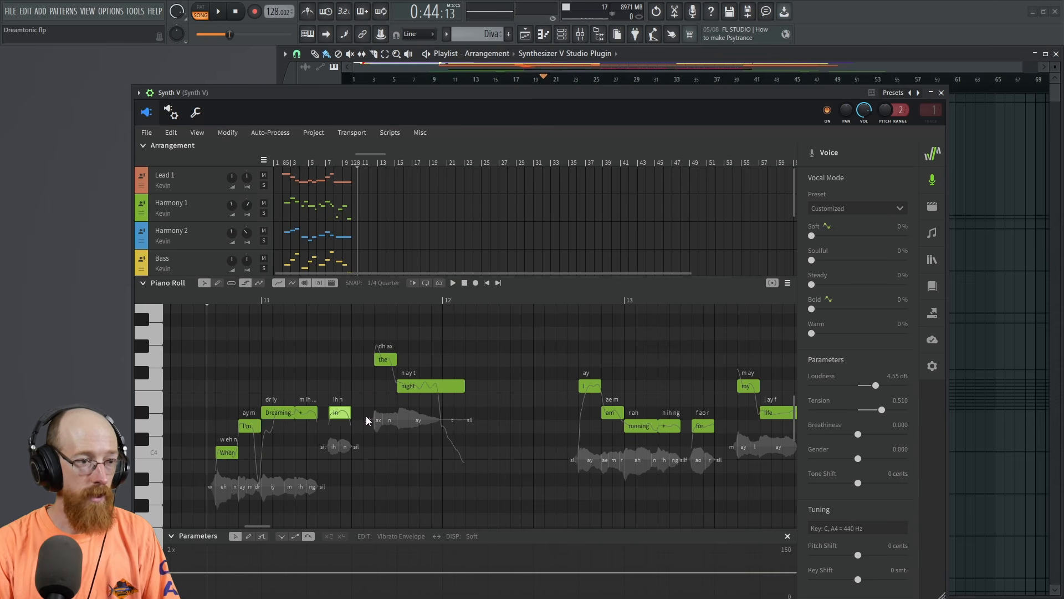
- Lengthen the "in" note until it meets the start of "the" and play the phrase from the beginning
left_click_drag(351, 413, 369, 412)
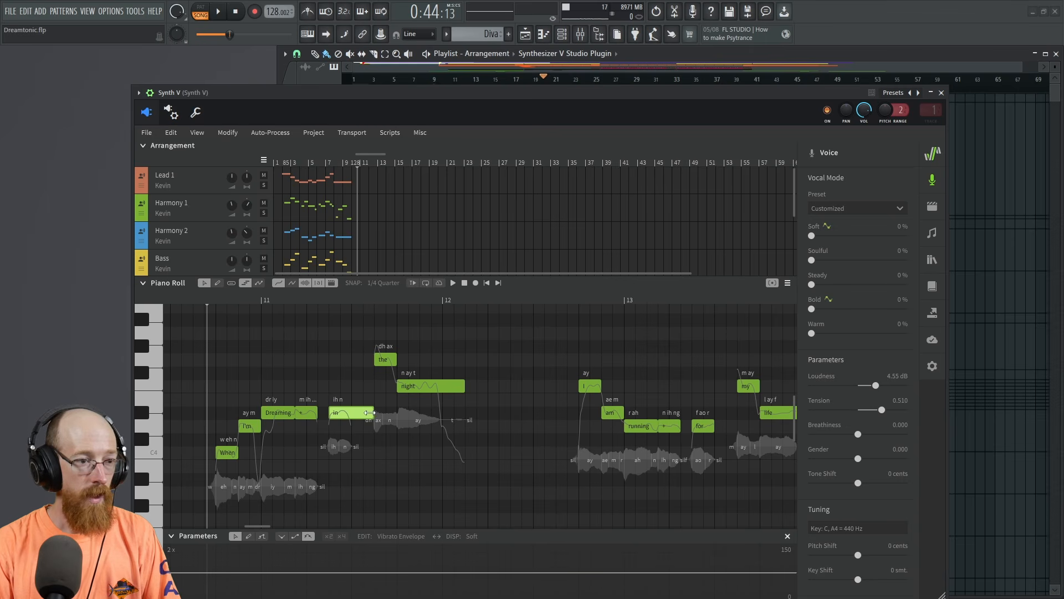
left_click(211, 300)
key("space")
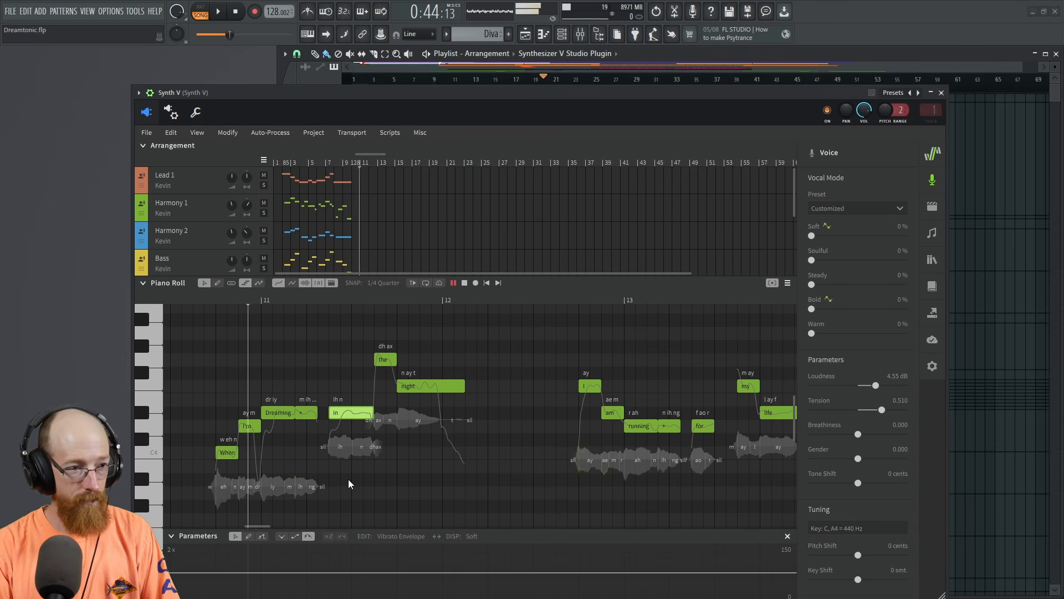
key("space")
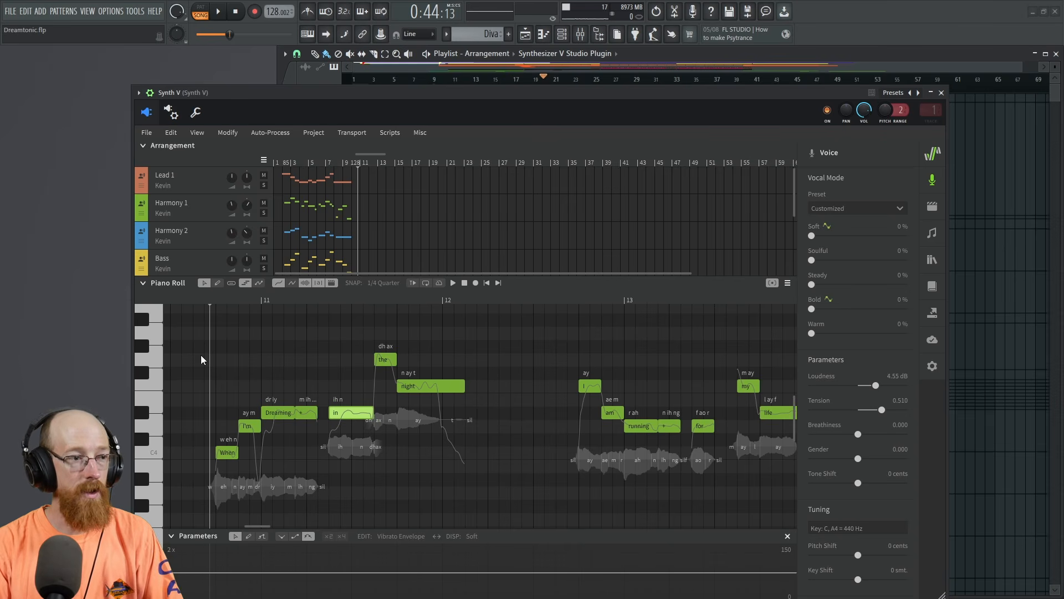
left_click(207, 301)
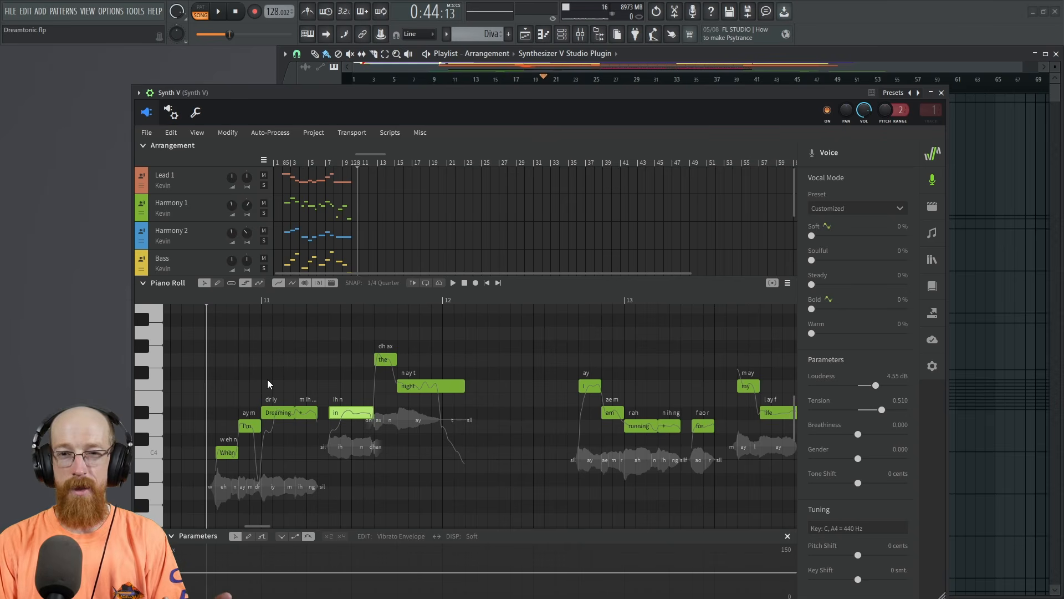
key("space")
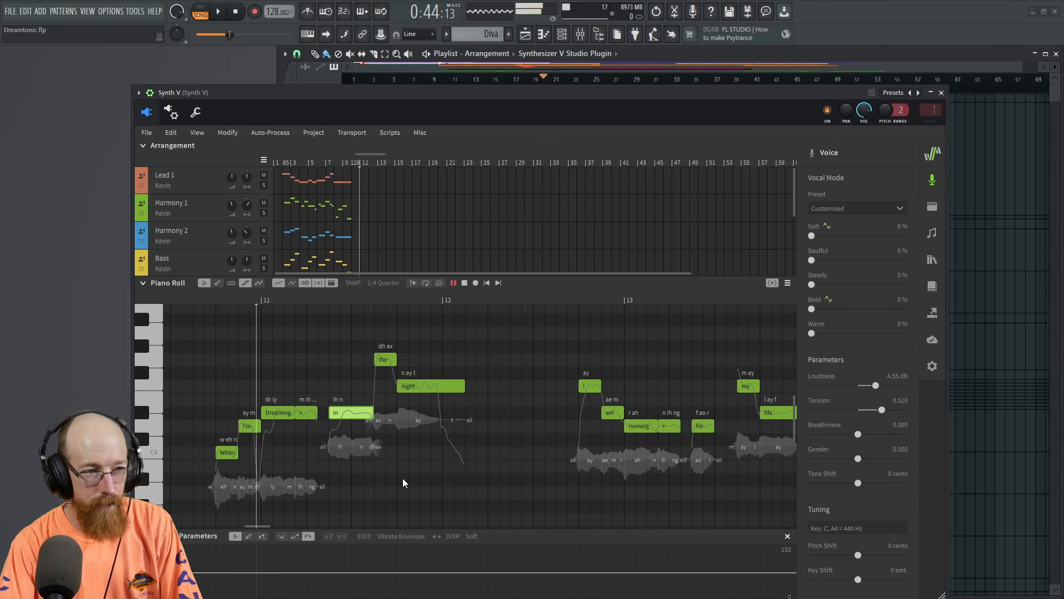
- Undo the lengthening of the "in" note and play the phrase from the beginning for comparison
key("space")
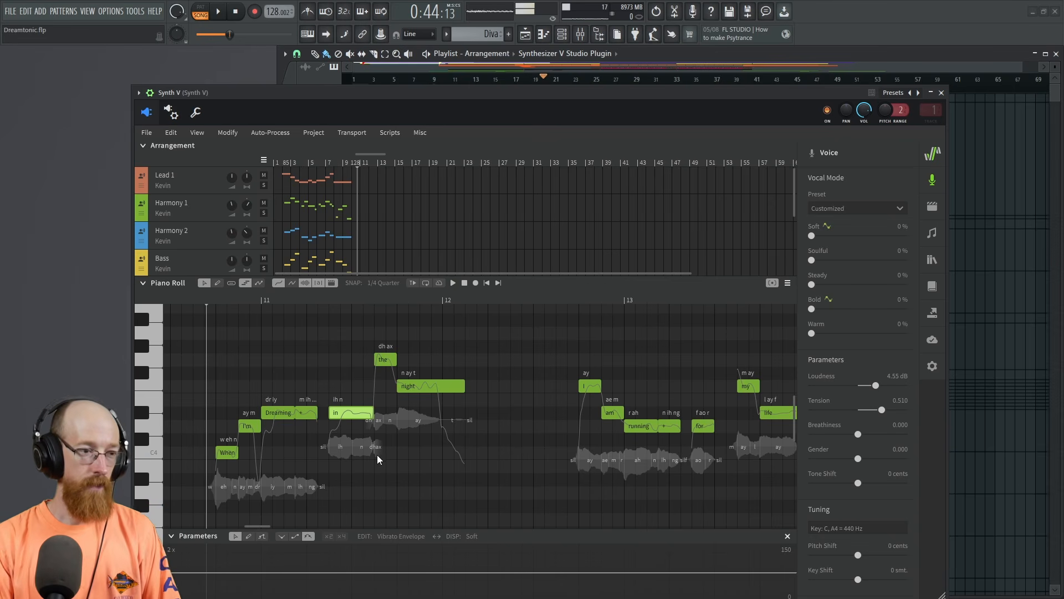
key("ctrl+z")
key("space")
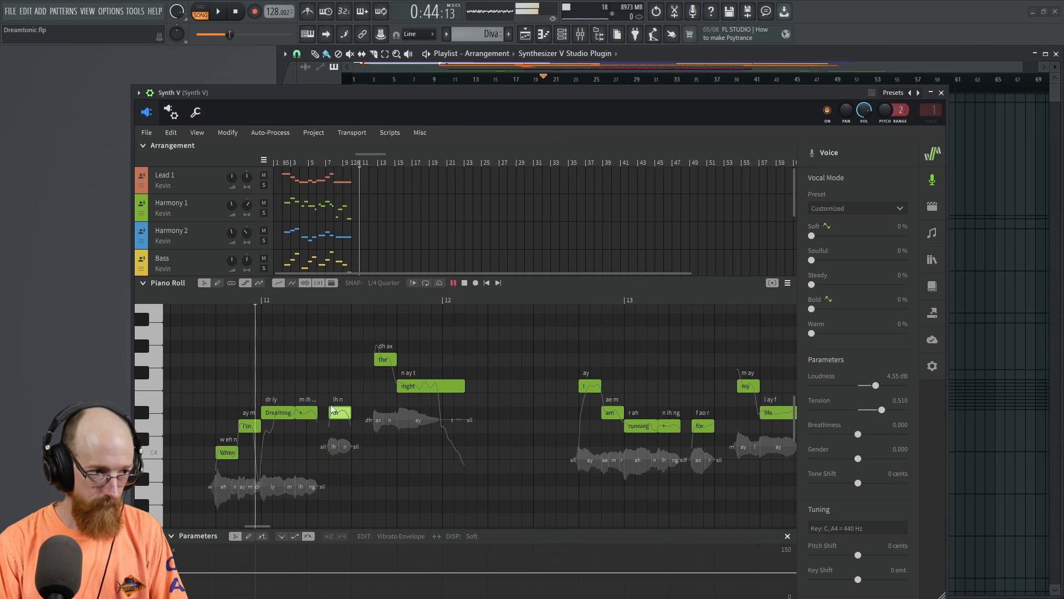
key("space")
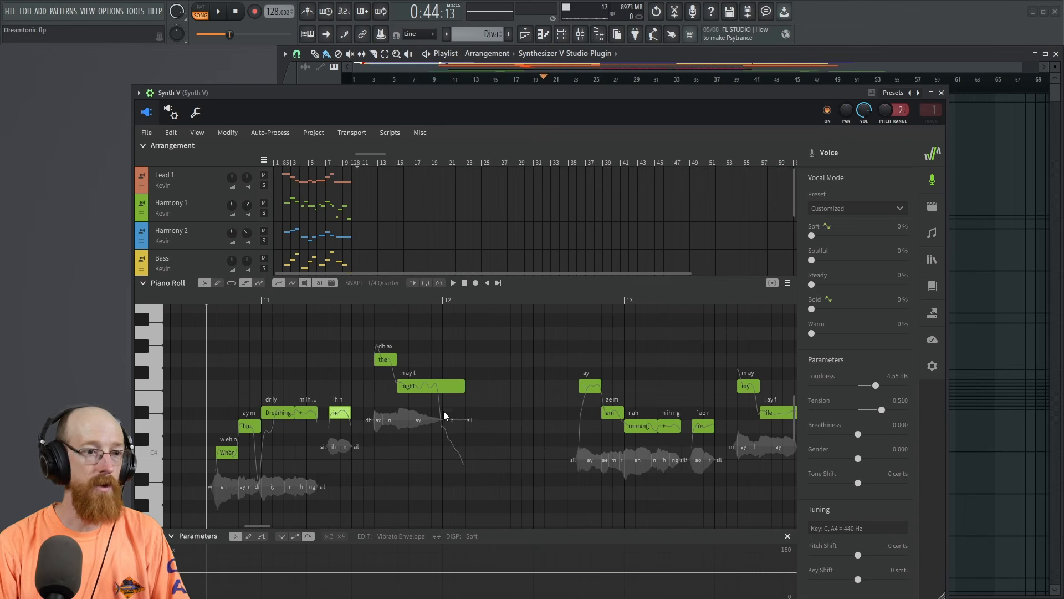
- Open the Male Lead track and play its first phrases from about bar 18
scroll(513, 390, "down", 4)
scroll(466, 244, "down", 3)
left_click(198, 242)
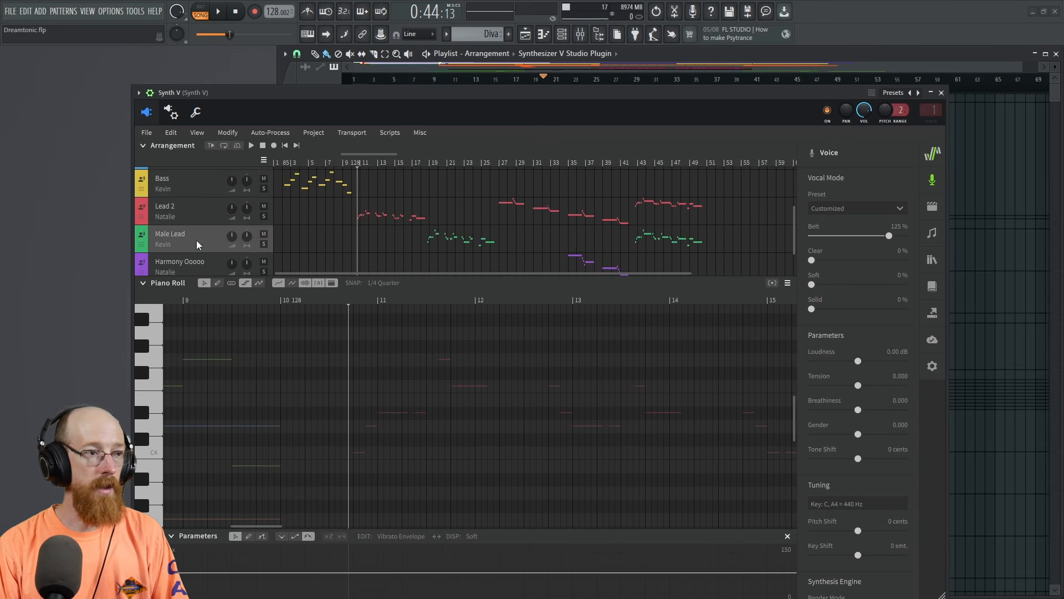
left_click(424, 162)
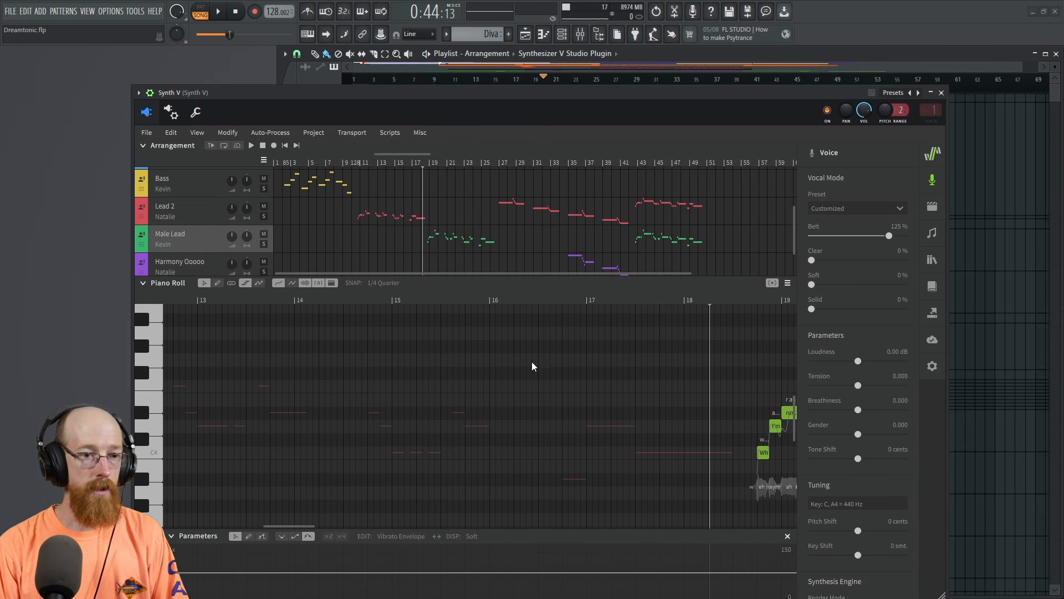
scroll(517, 367, "right", 2)
key("space")
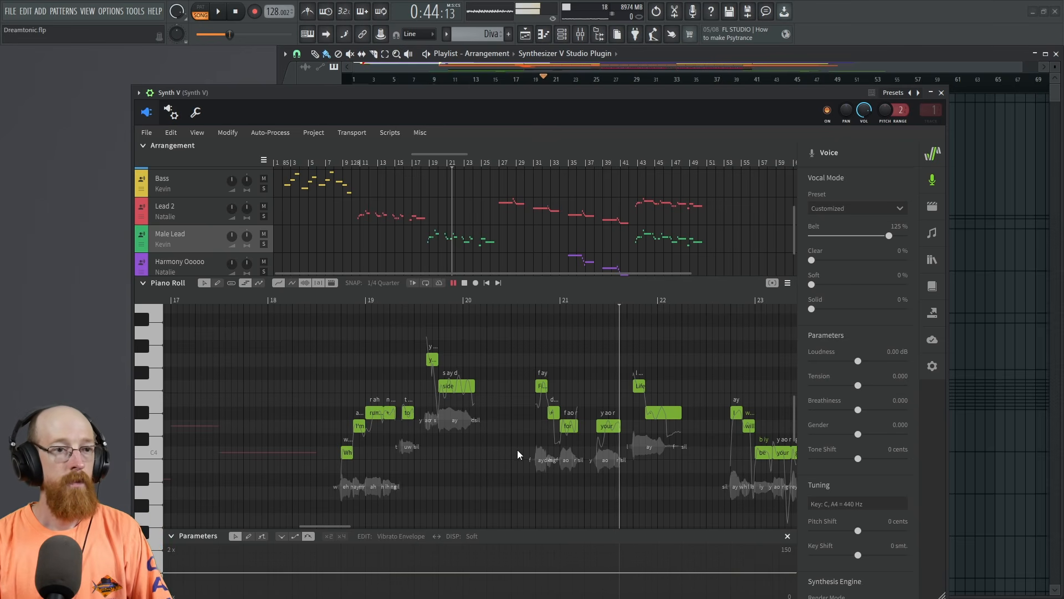
key("space")
- Move the playhead to just before bar 43 and play the closing section with the Lead 2 track open
scroll(518, 224, "right", 3)
left_click(506, 239)
scroll(606, 413, "down", 3)
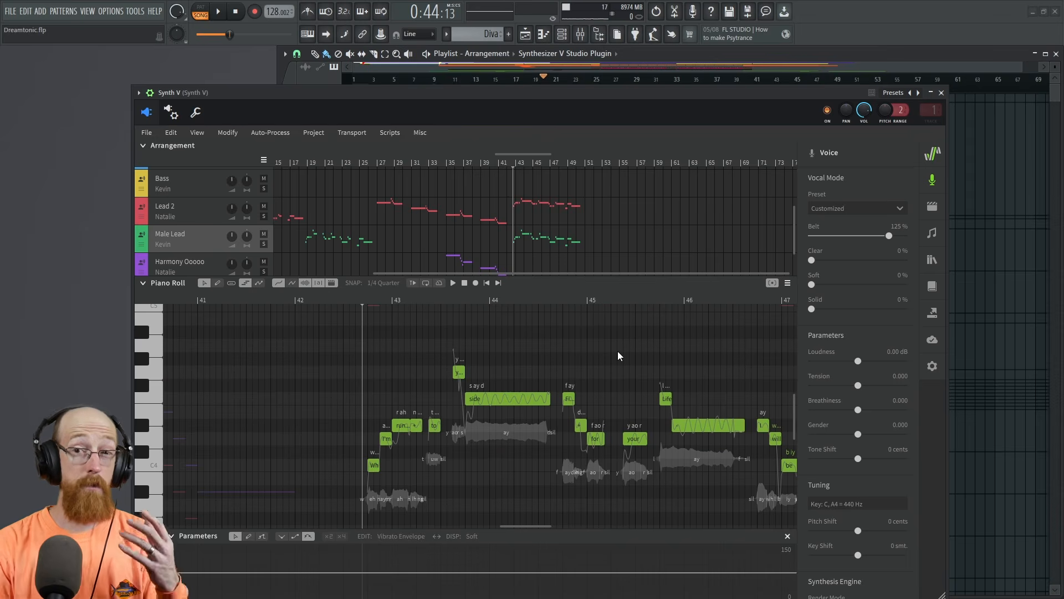
left_click(198, 221)
scroll(411, 423, "up", 5)
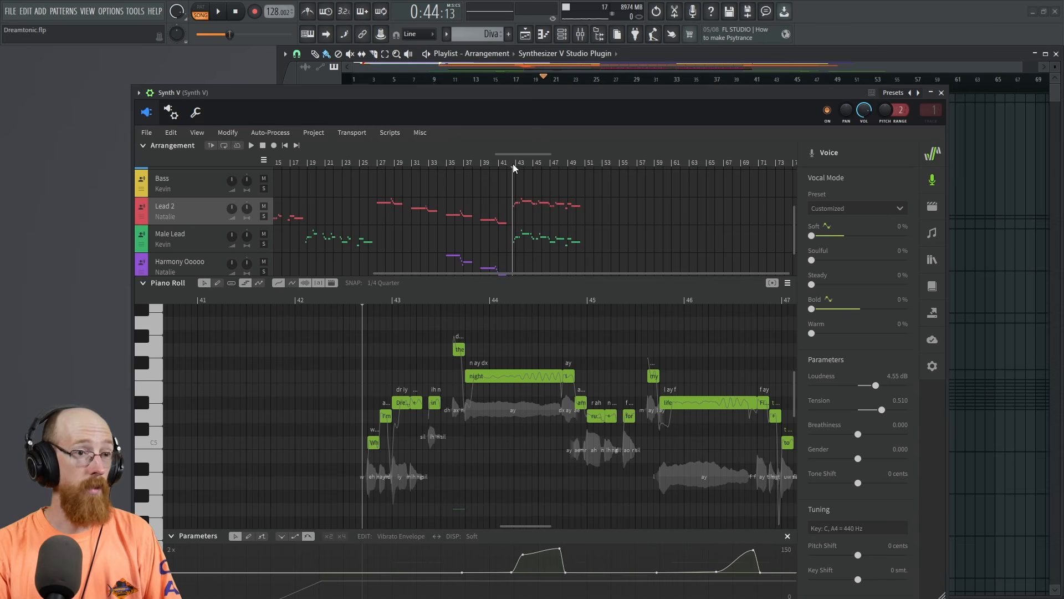
key("space")
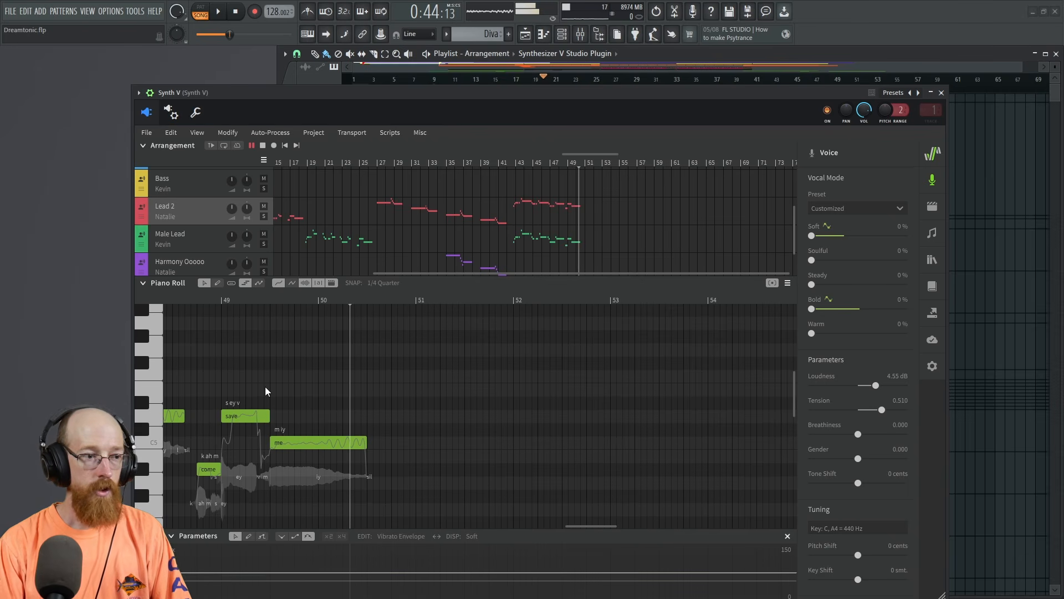
key("space")
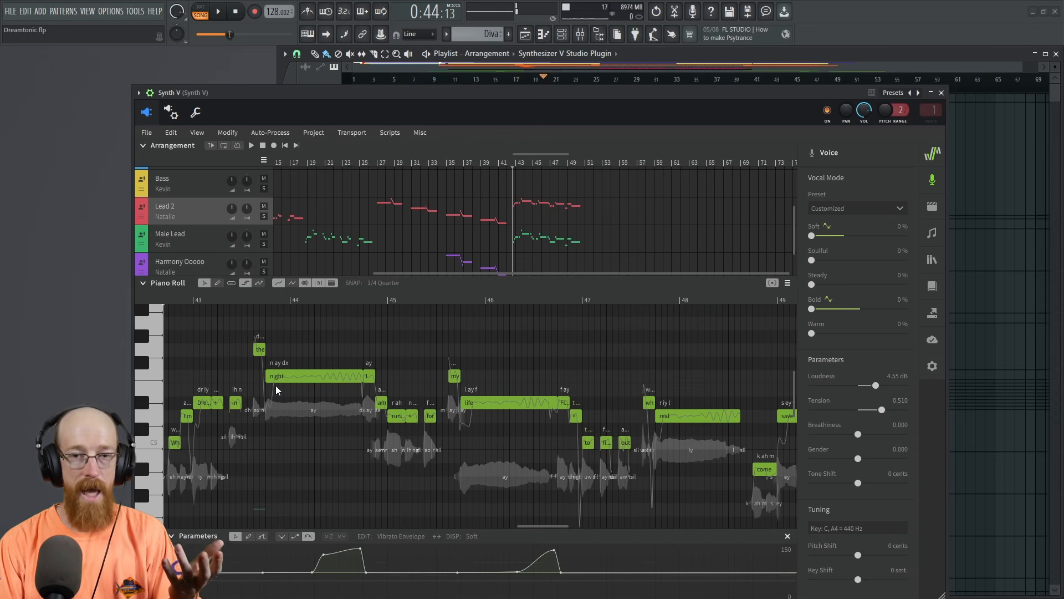
- Select the long "night" note in Lead 2 and show the Soft vocal mode curve for editing, with the parameter area fully in view
scroll(353, 366, "left", 3)
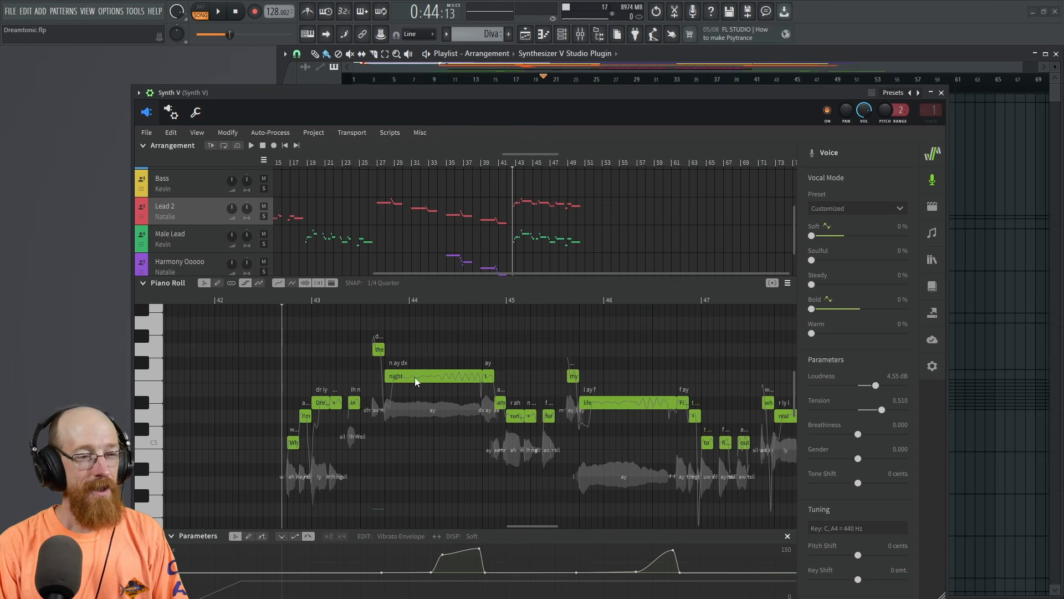
left_click(444, 374)
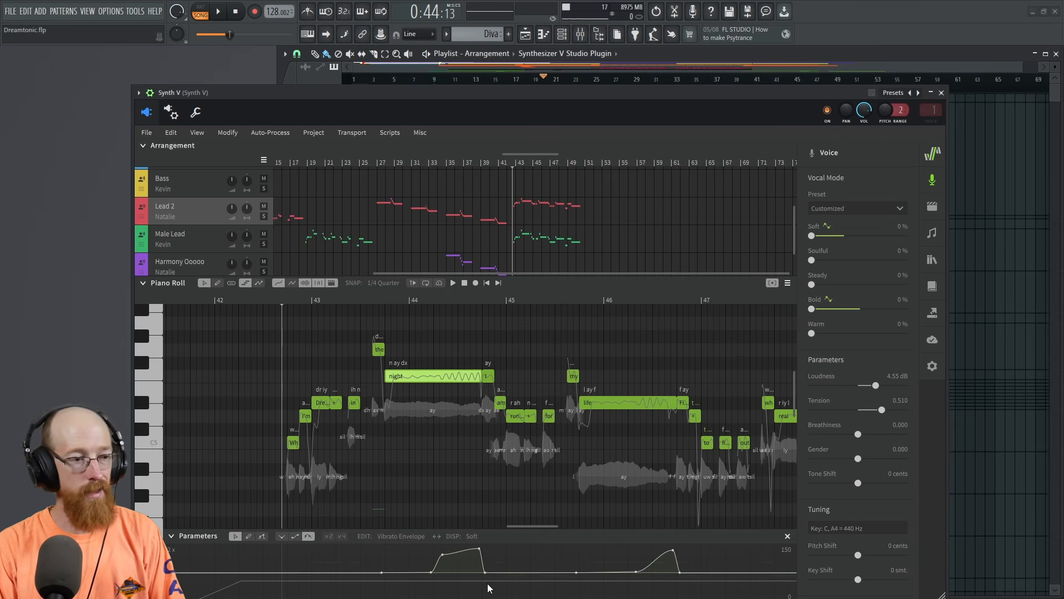
left_click(397, 536)
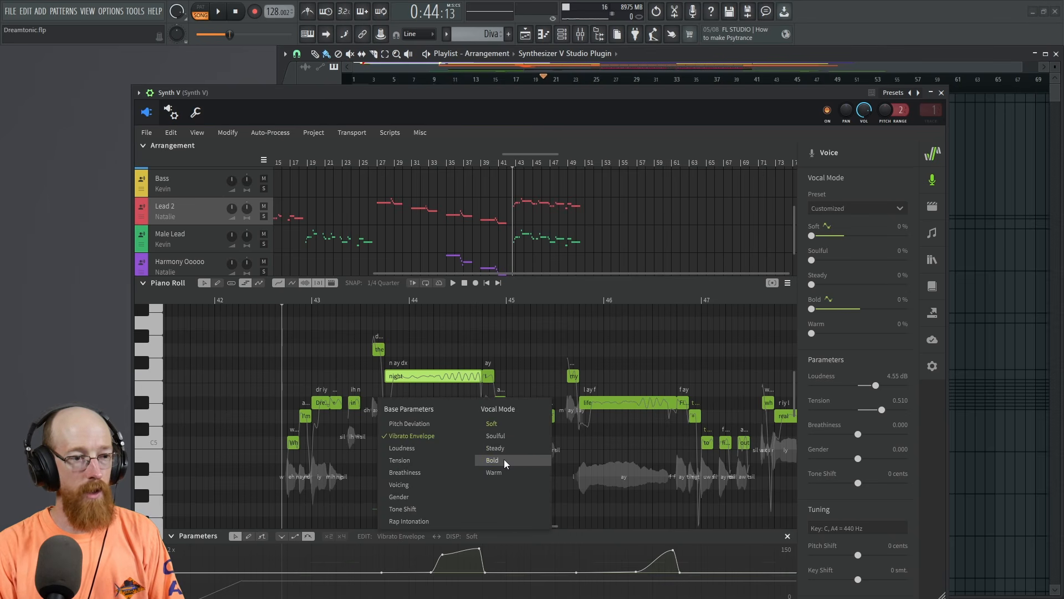
left_click(492, 423)
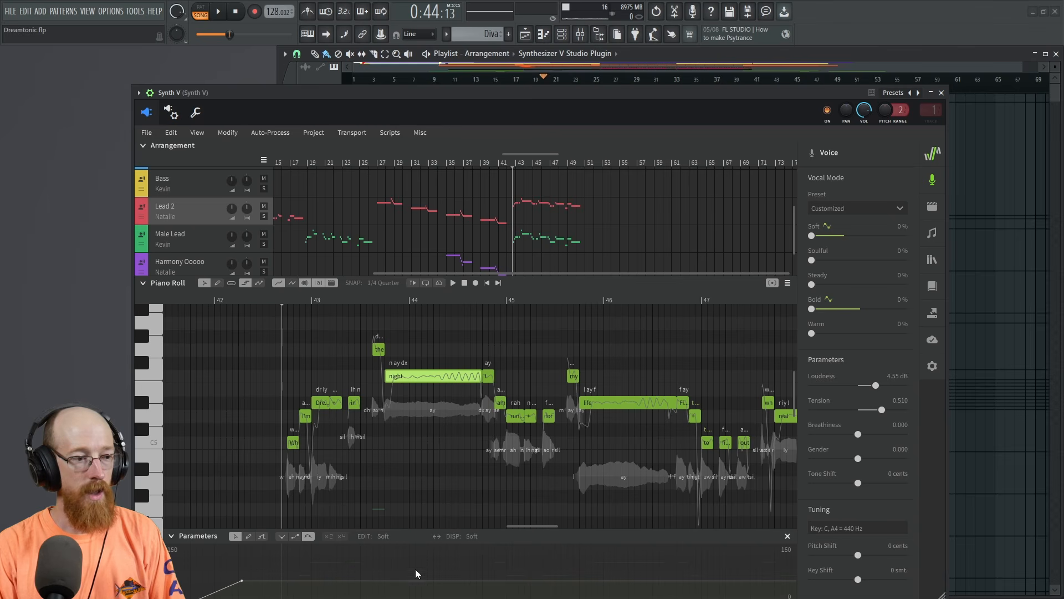
left_click_drag(516, 89, 511, 59)
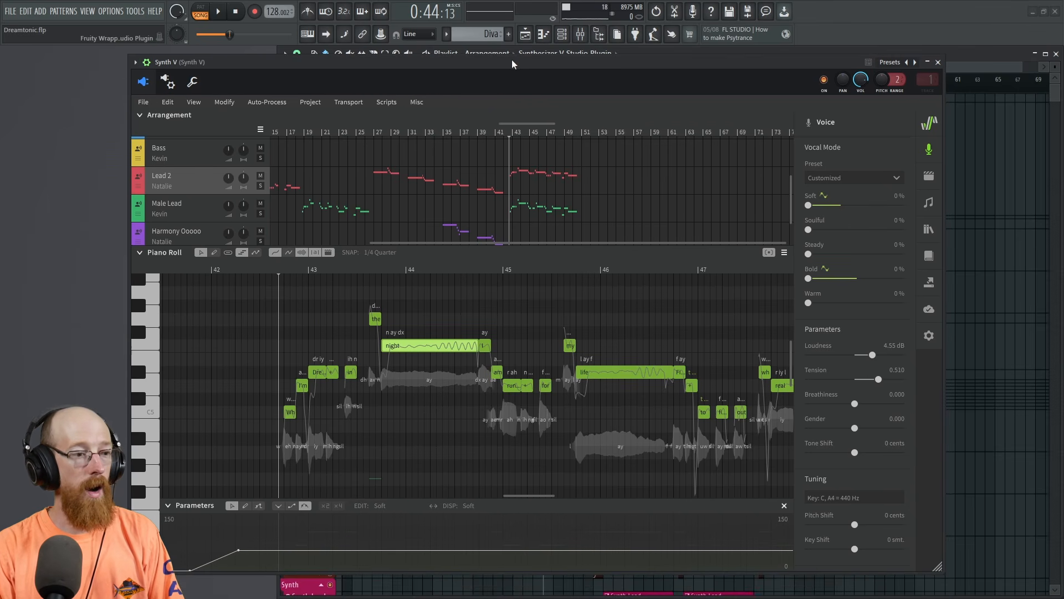
- Lower the Soft curve to zero across the closing section and play it from just before bar 43
left_click_drag(237, 549, 231, 569)
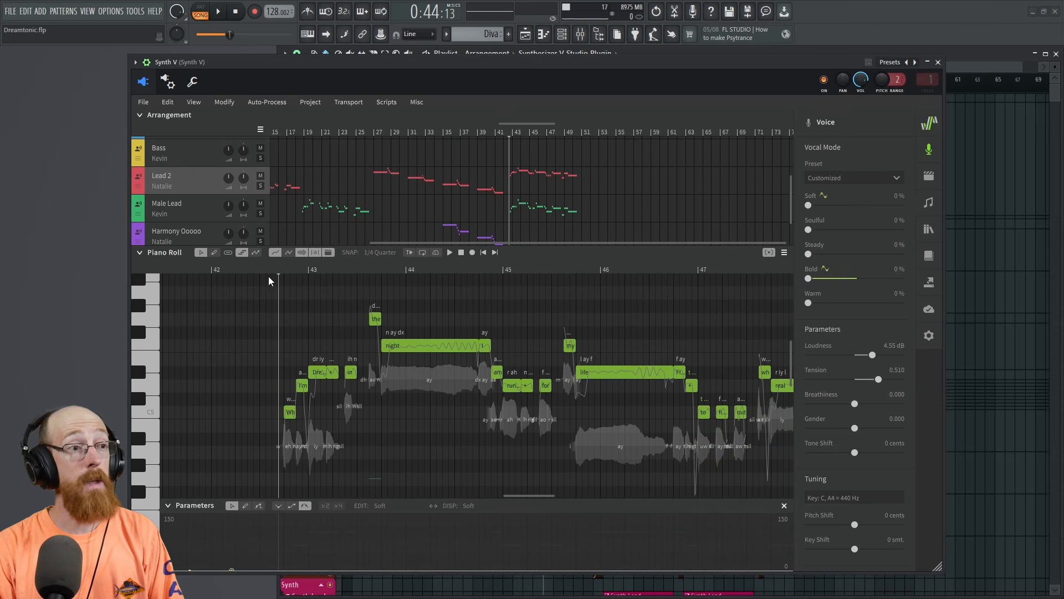
key("space")
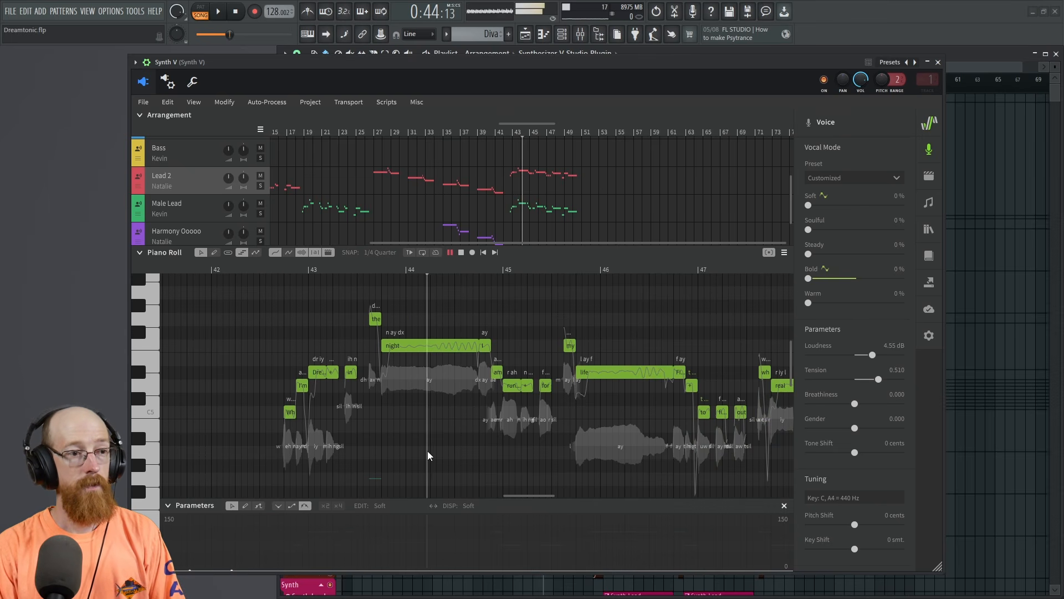
key("space")
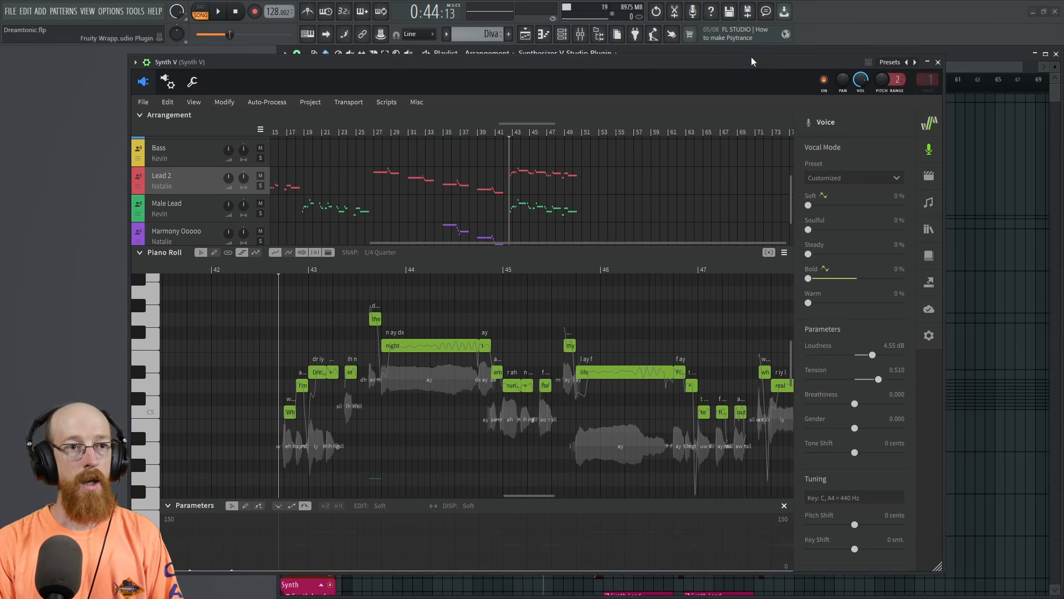
- Set the FL Studio song position to about bar 38 and play the closing section within the full mix
left_click_drag(805, 79, 784, 170)
left_click(744, 84)
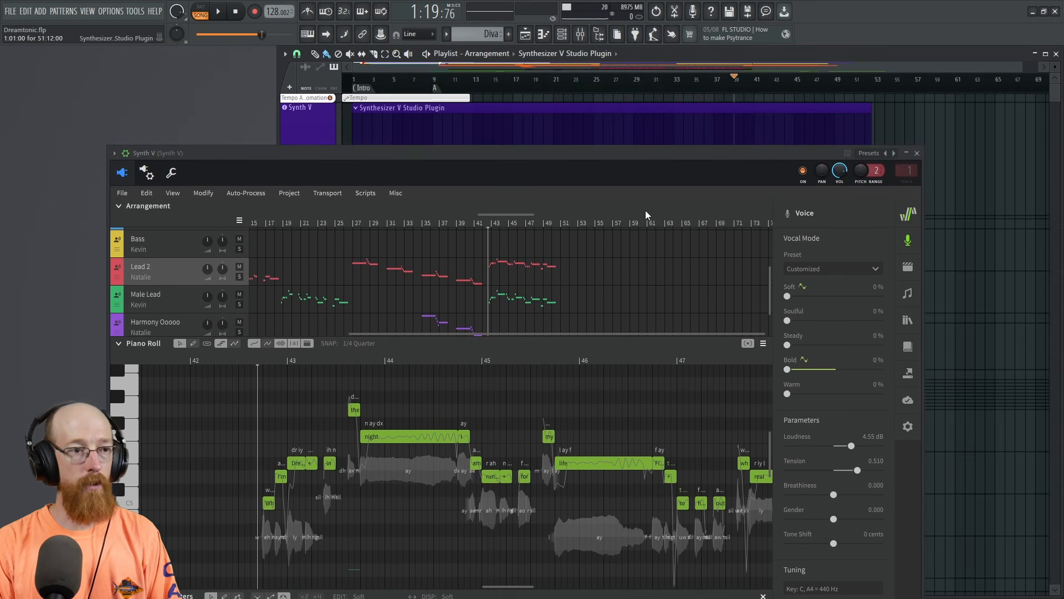
left_click_drag(584, 156, 621, 82)
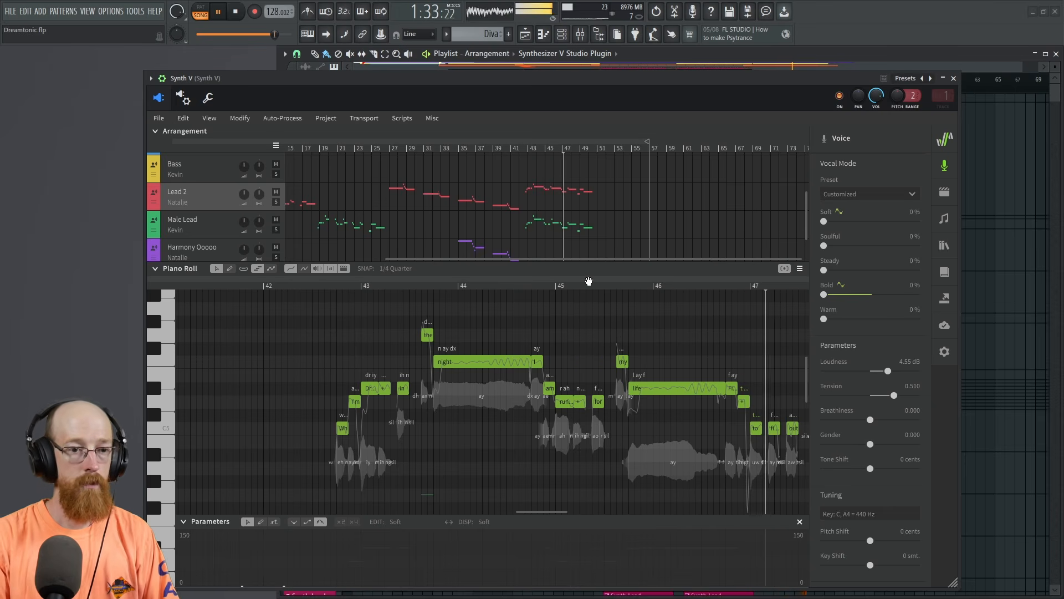
scroll(517, 341, "down", 2)
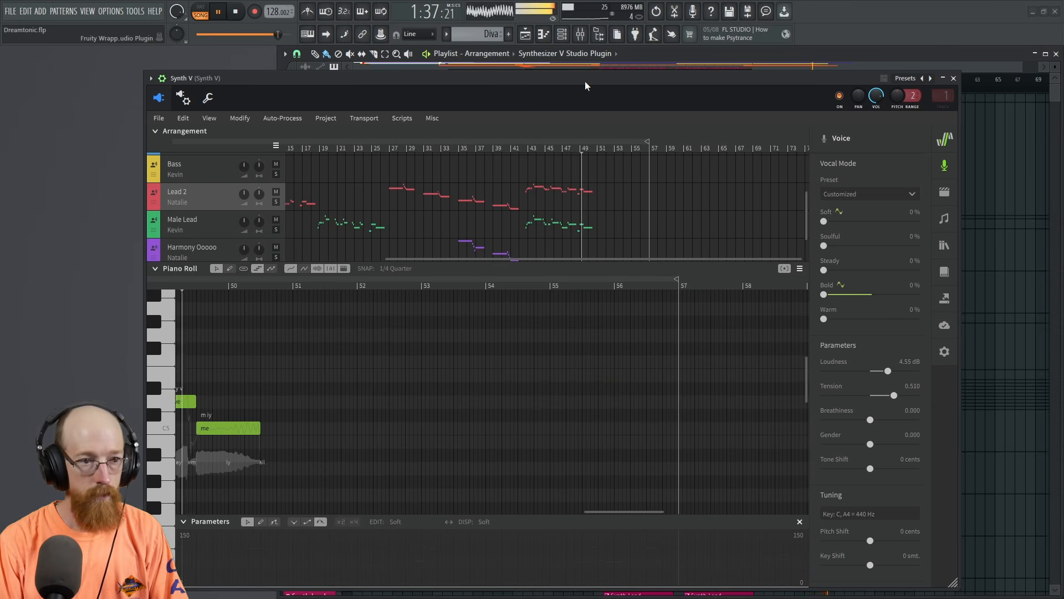
key("space")
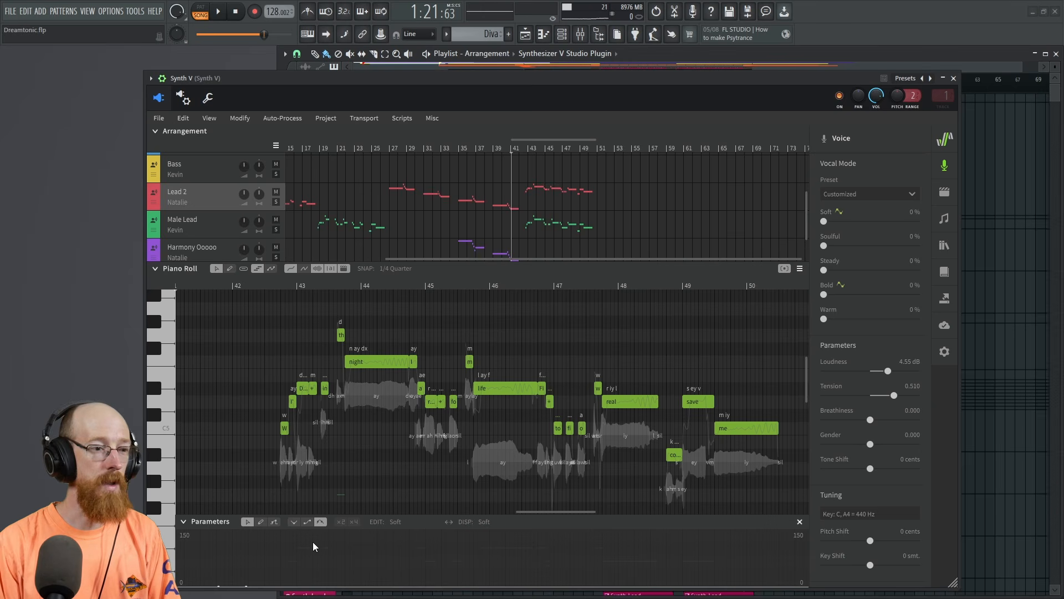
- Restore the raised Soft curve in Lead 2 and play the closing section with the full mix for comparison
left_click(278, 285)
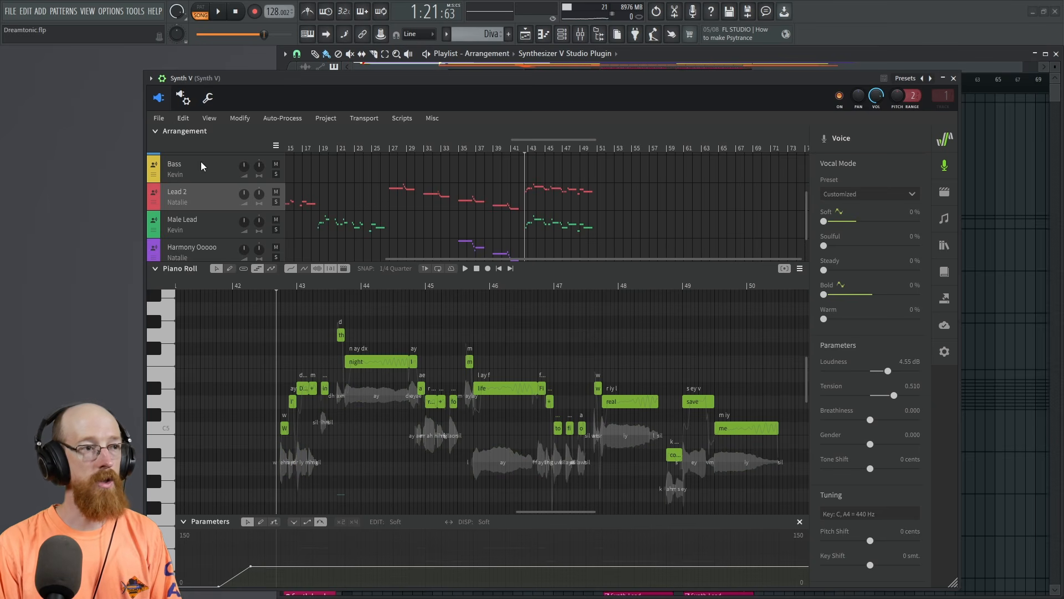
key("space")
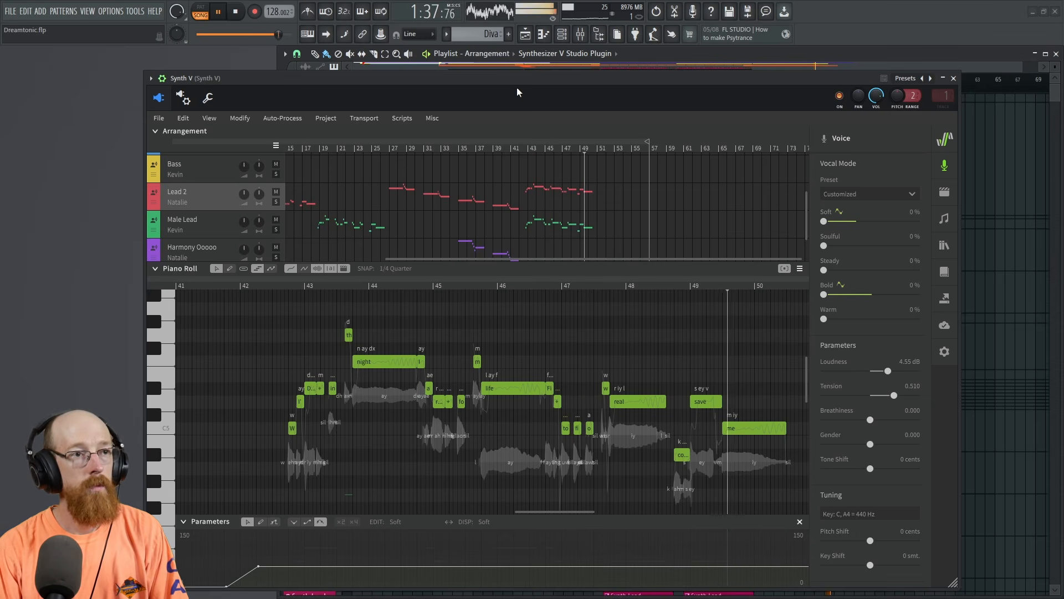
key("space")
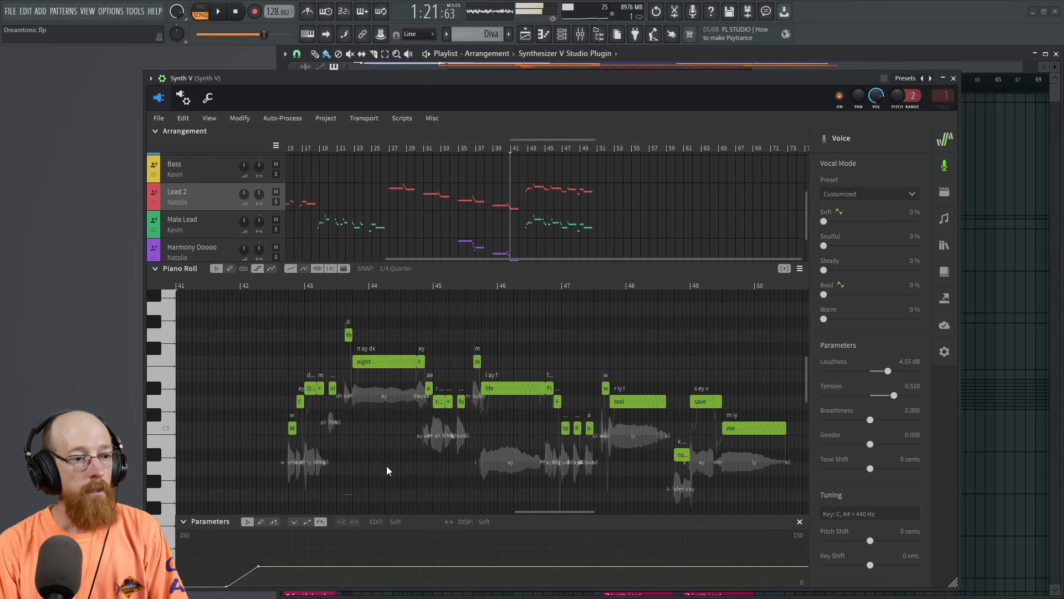
- Add points to the Soft curve over the "night" note, dip it to zero at the note's end, and play the section
left_click(356, 566)
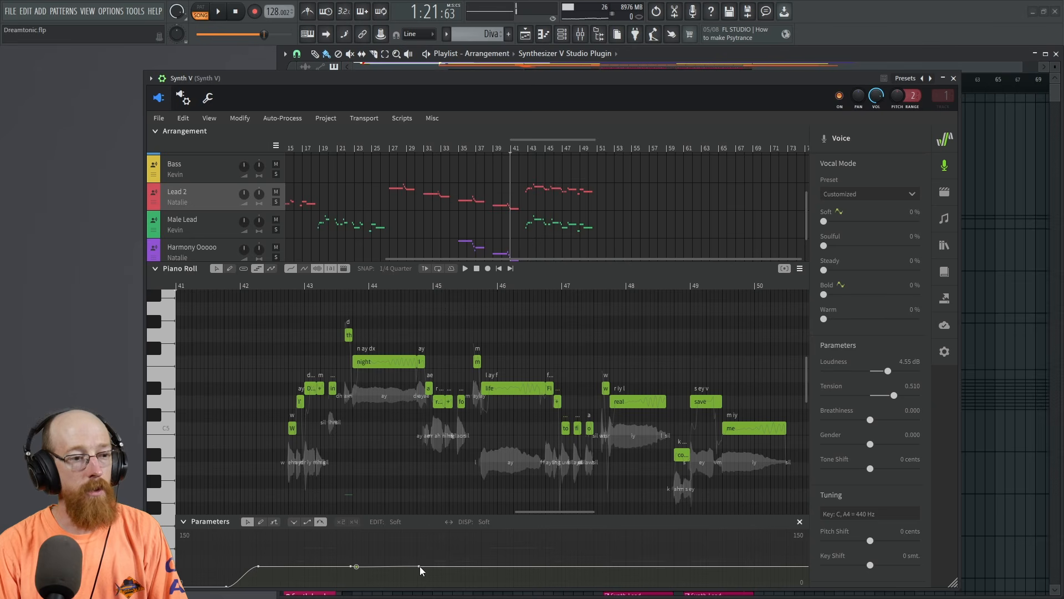
left_click_drag(414, 565, 414, 579)
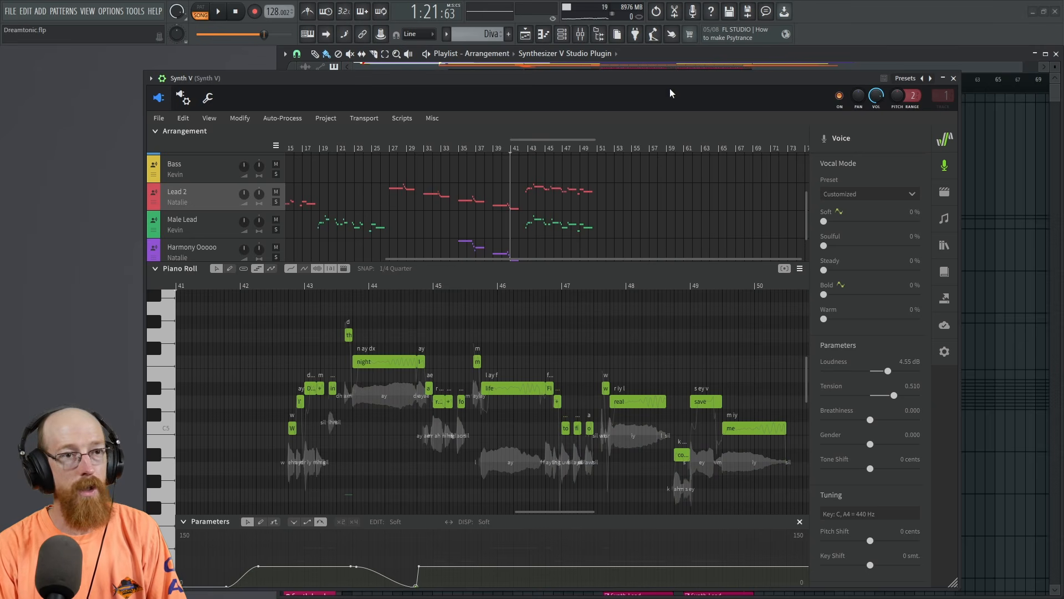
key("space")
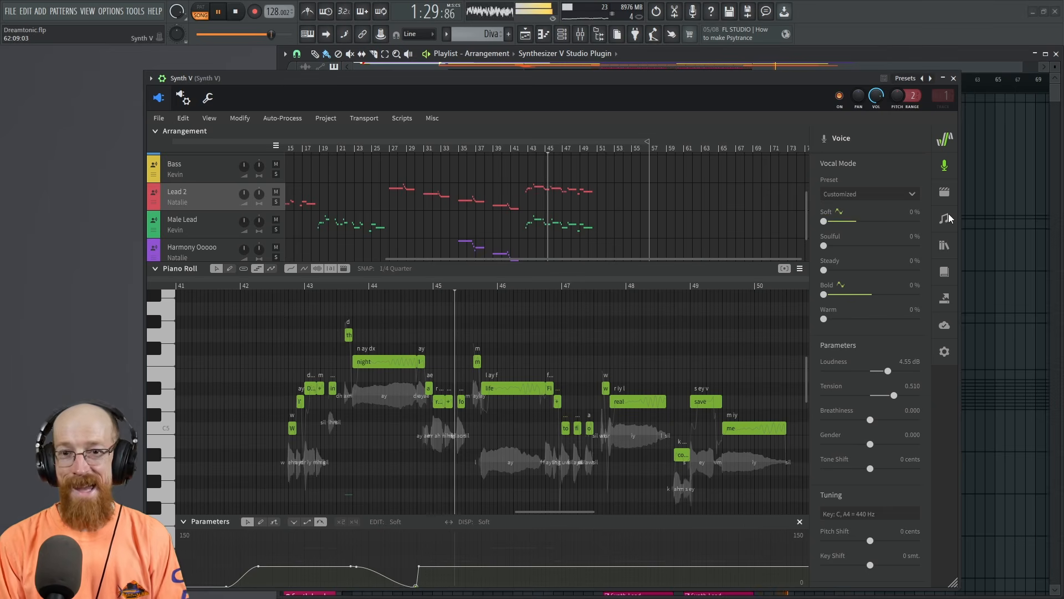
key("space")
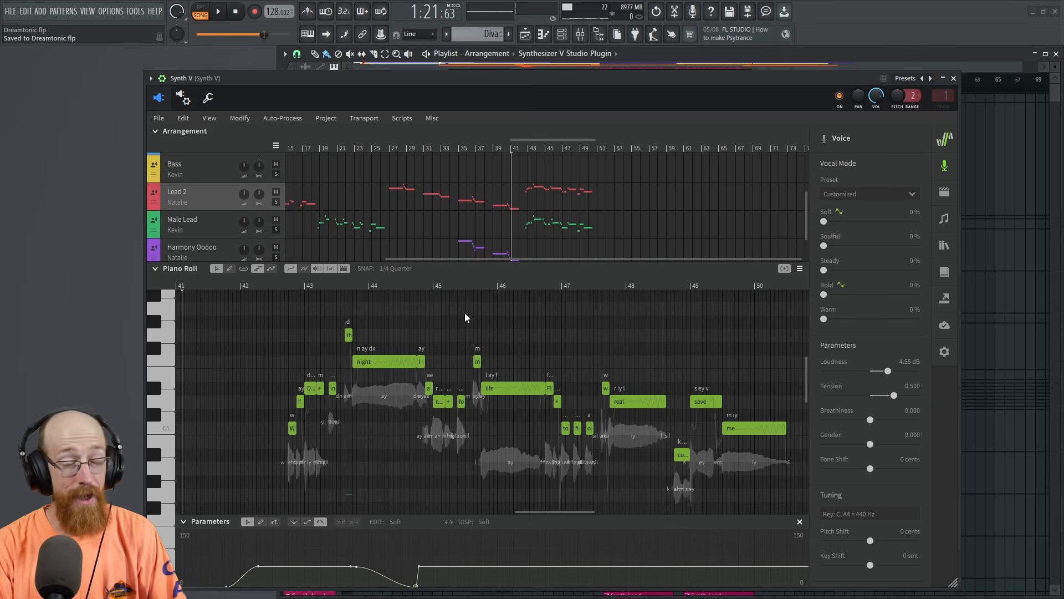
- Show the options for creating a new track below Harmony Ooooo, and dismiss them without adding one
left_click_drag(484, 259, 377, 257)
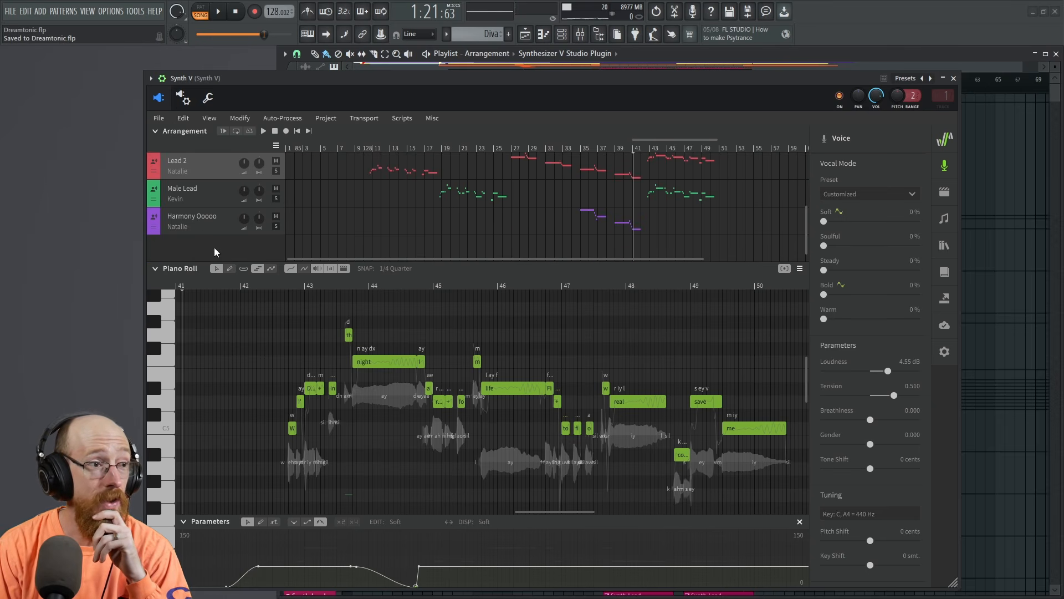
right_click(215, 251)
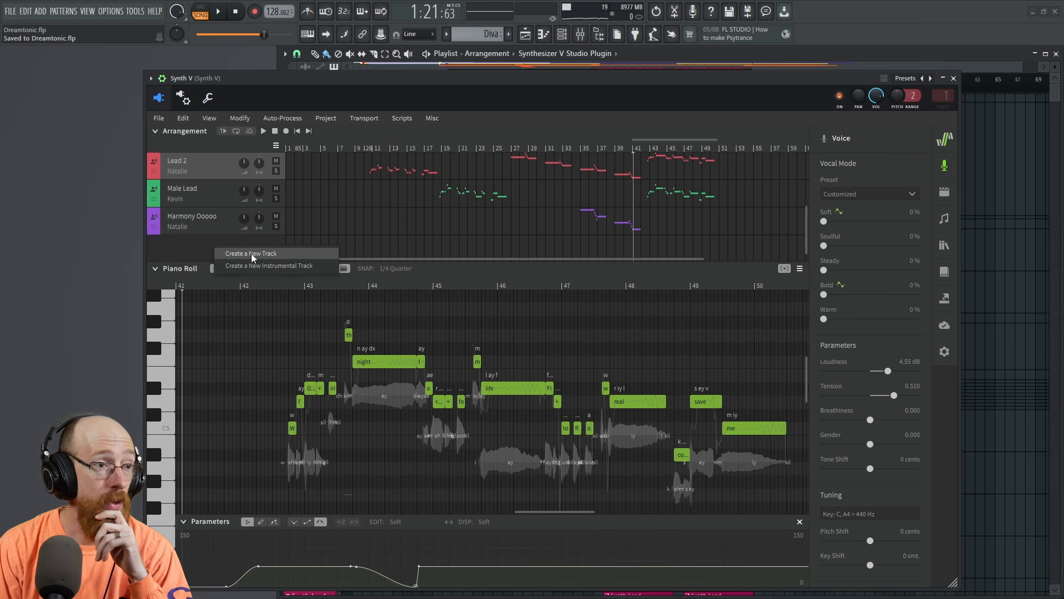
left_click(203, 244)
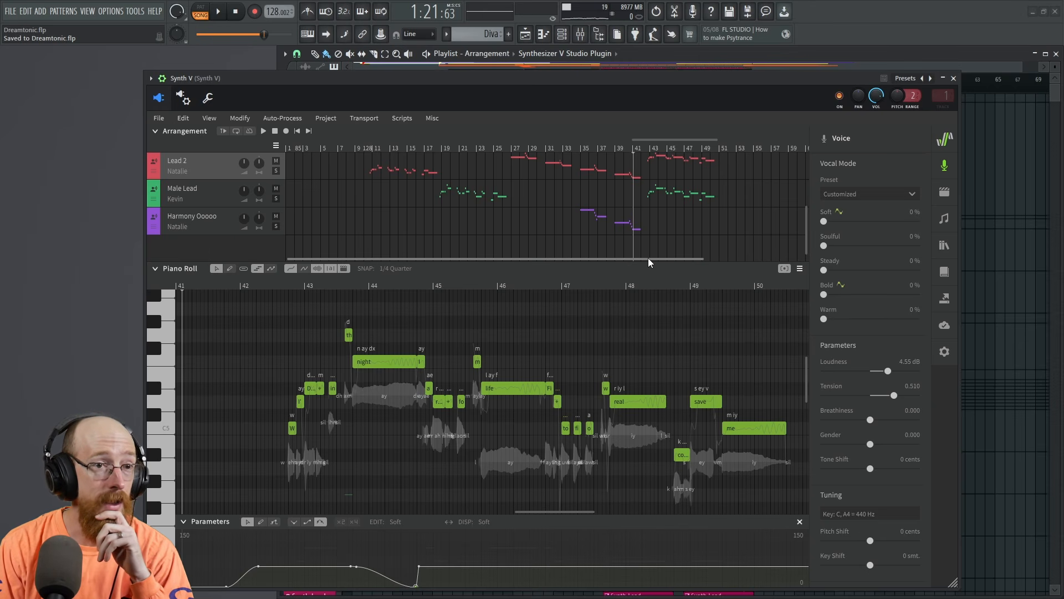
- Move the playhead back to the arrangement's opening at about bar 2 and look over the harmony and bass notes there
left_click_drag(617, 147, 570, 151)
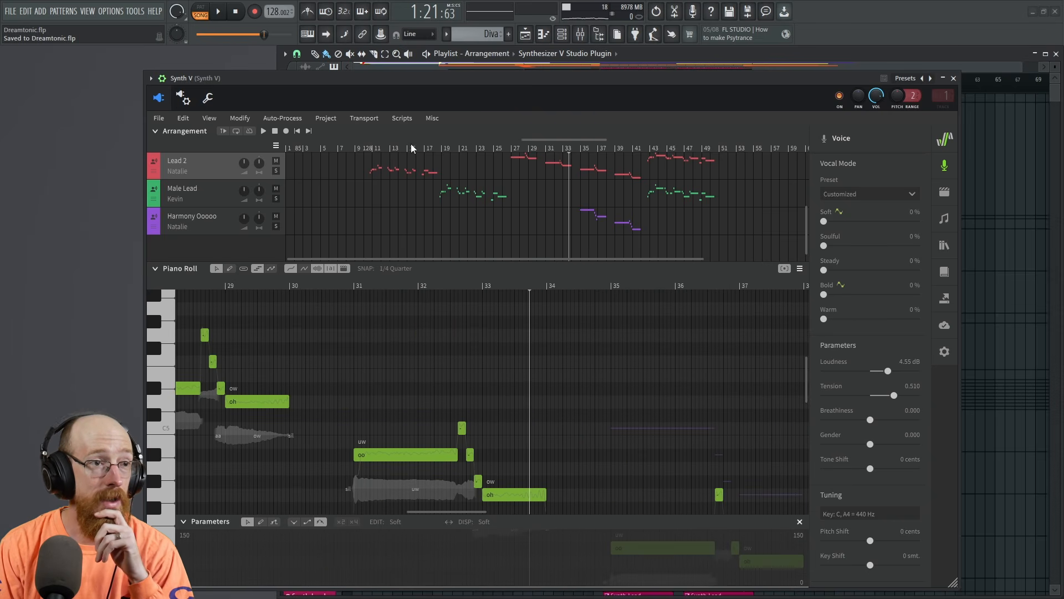
scroll(395, 143, "up", 3)
scroll(466, 201, "up", 2)
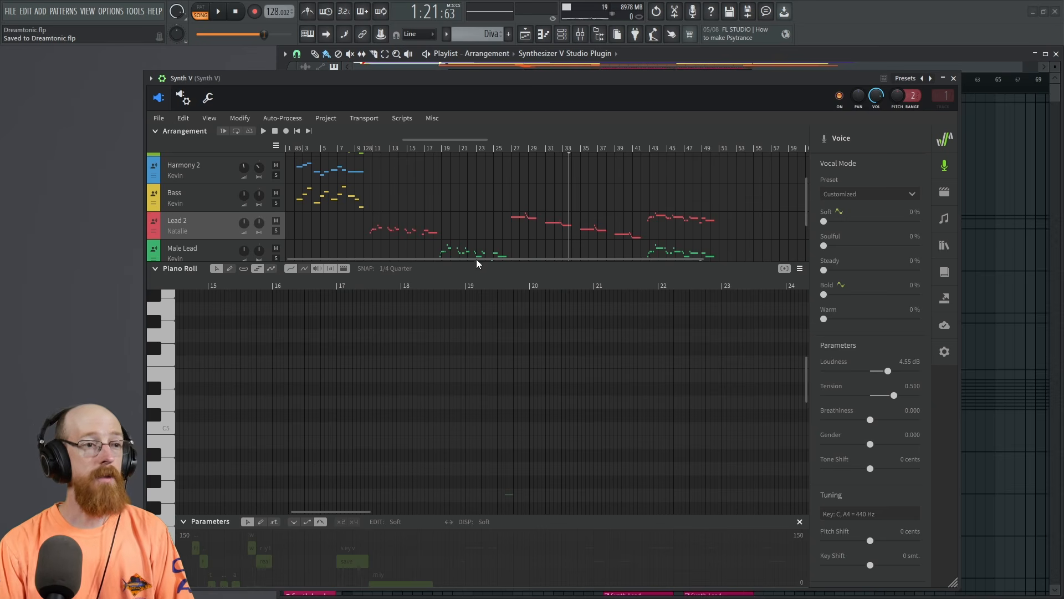
left_click(300, 150)
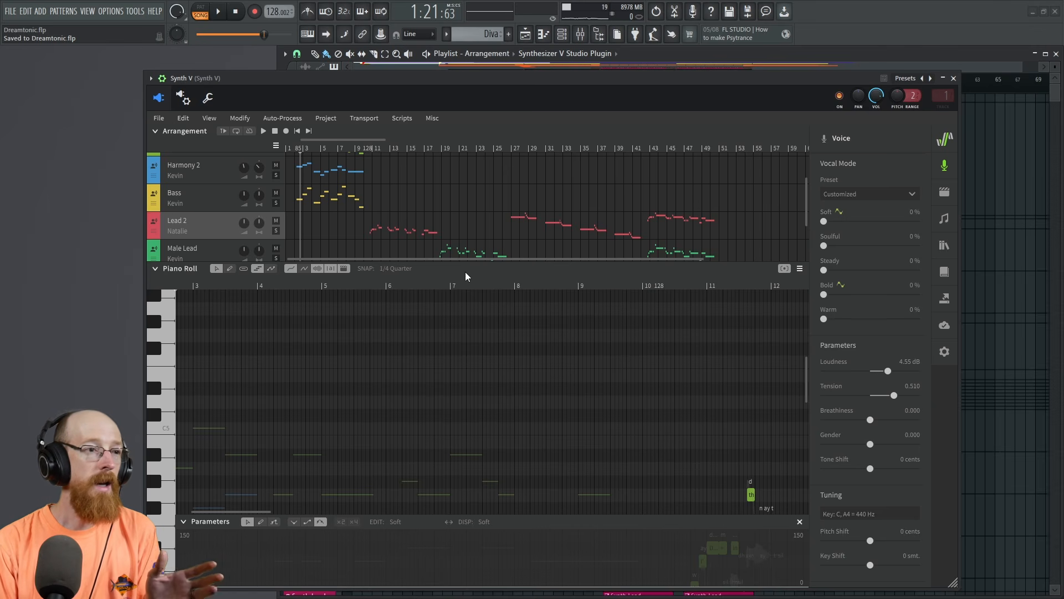
mouse_move(484, 269)
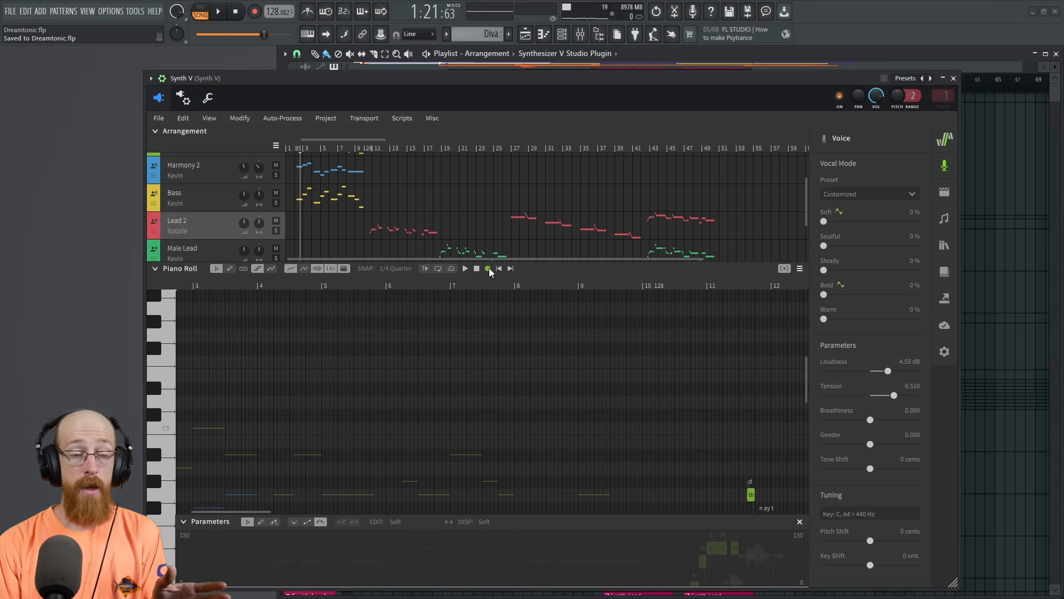
scroll(673, 399, "down", 2)
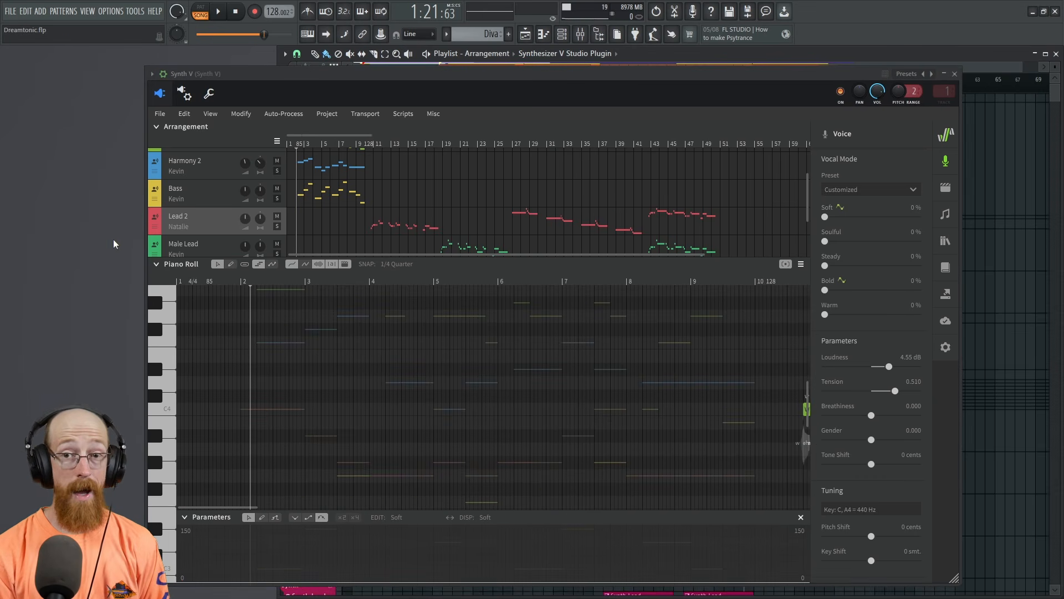